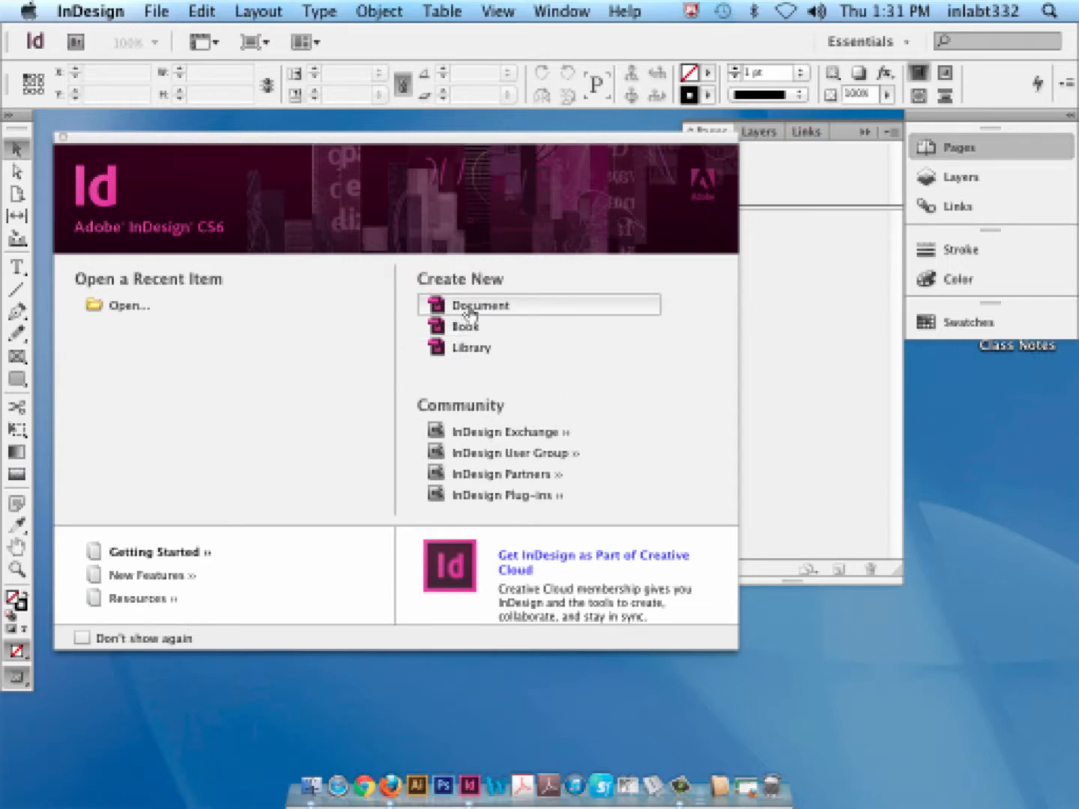
- Start a new print document and turn off facing pages
click(154, 11)
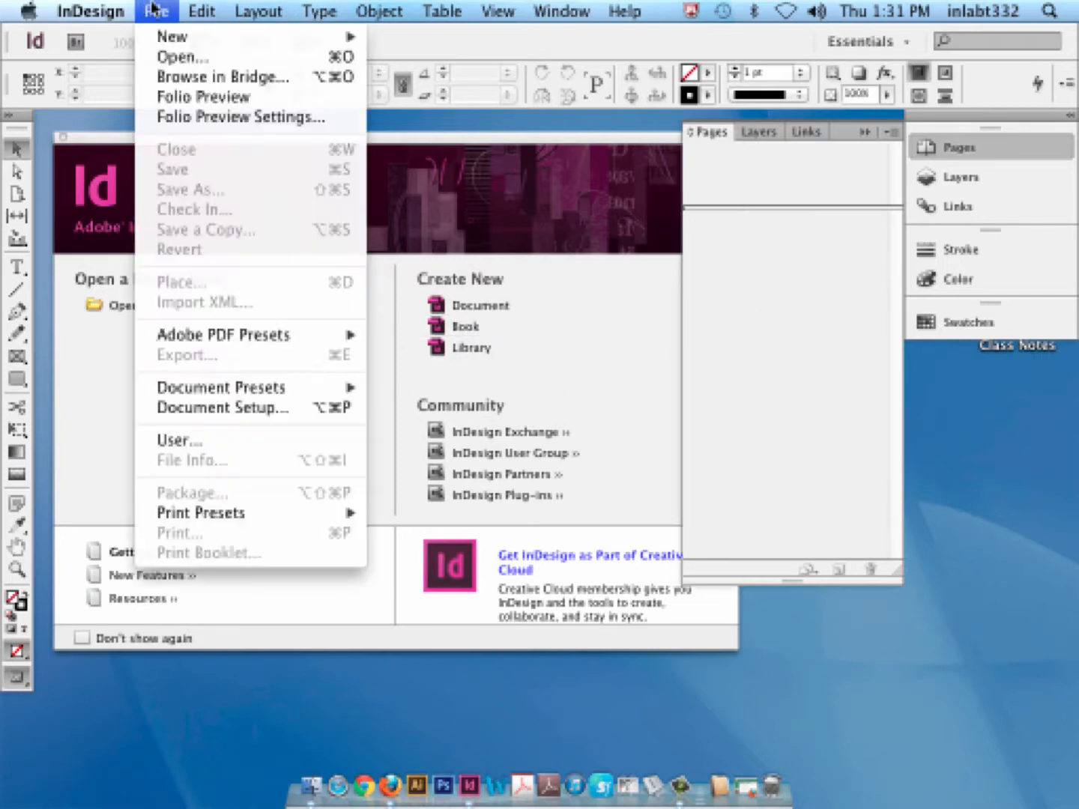
click(477, 314)
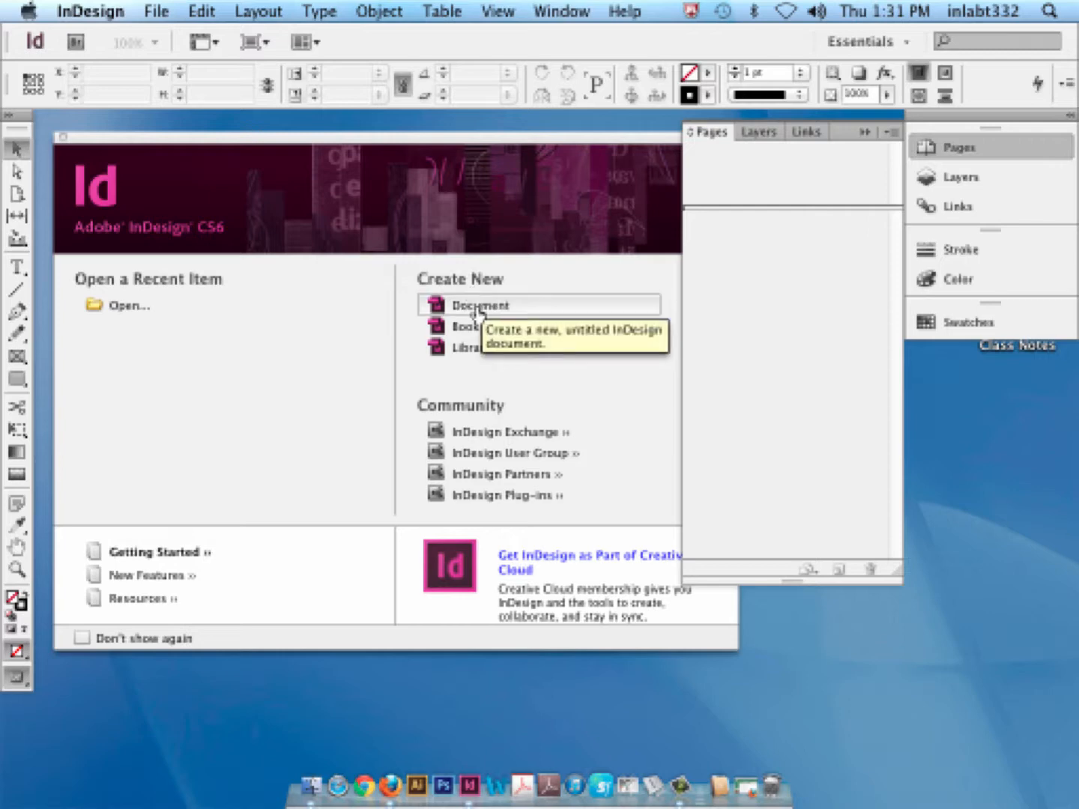
click(476, 310)
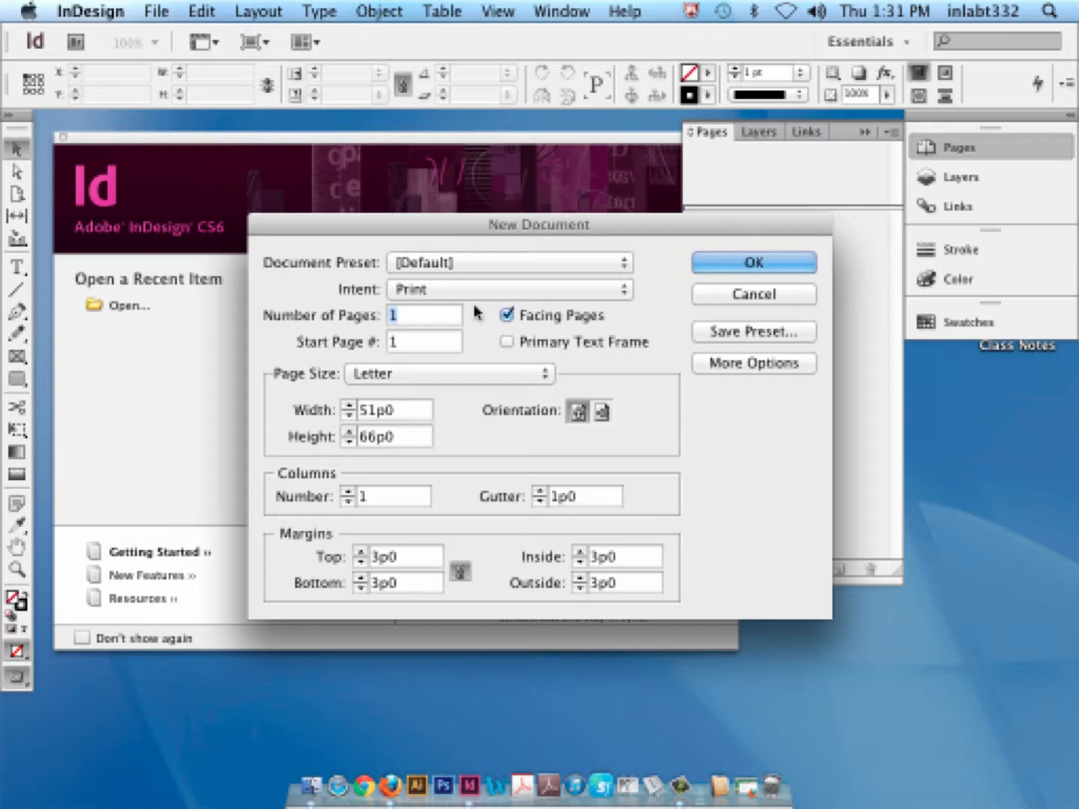
drag(516, 224, 421, 195)
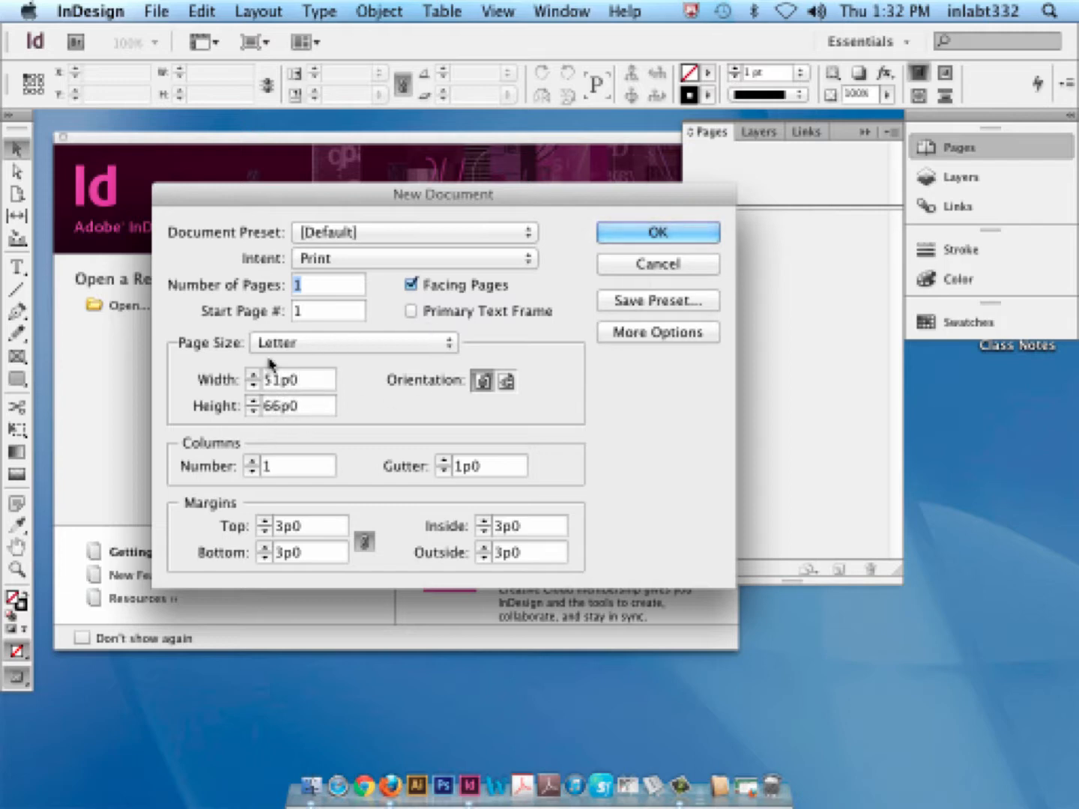
click(410, 285)
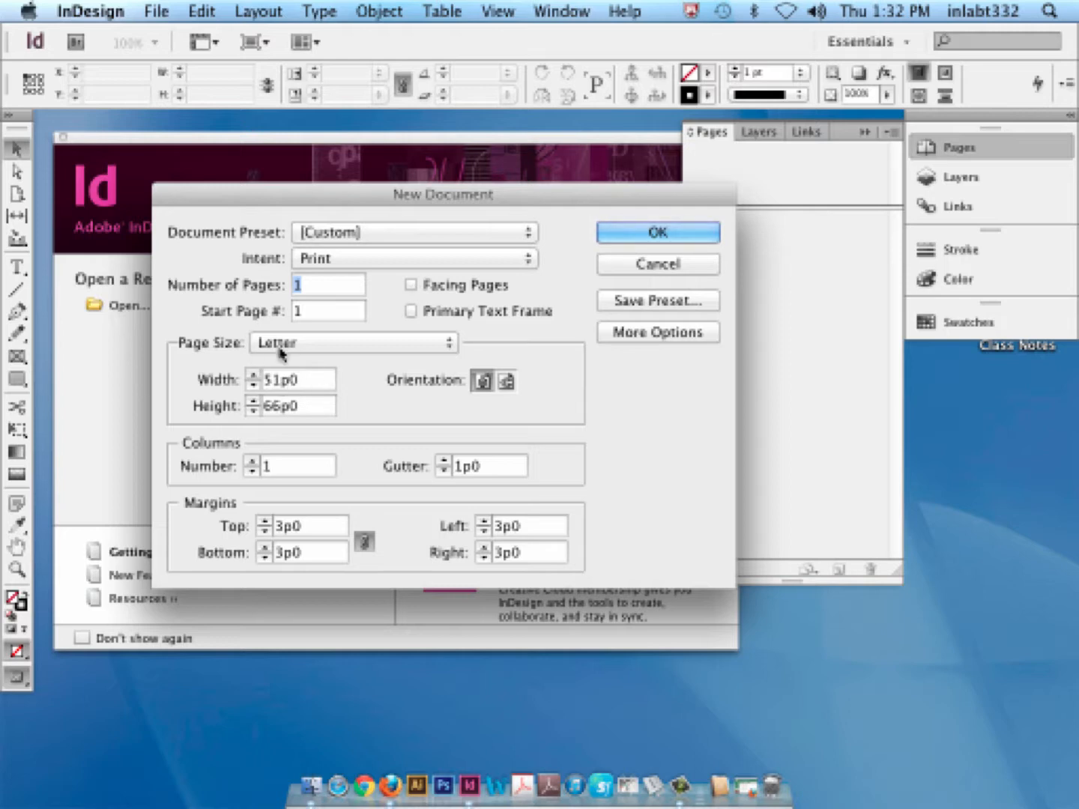
- Keep the Letter preset as the starting page size and set the page width to 10 in
click(258, 347)
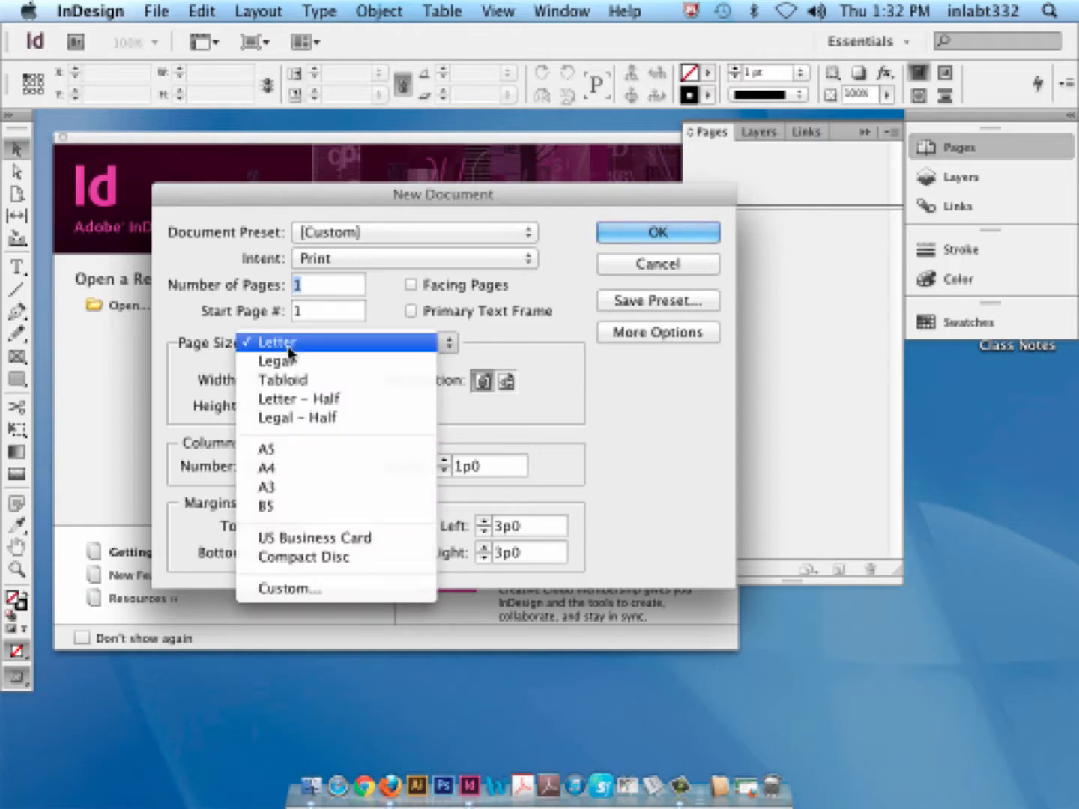
click(498, 360)
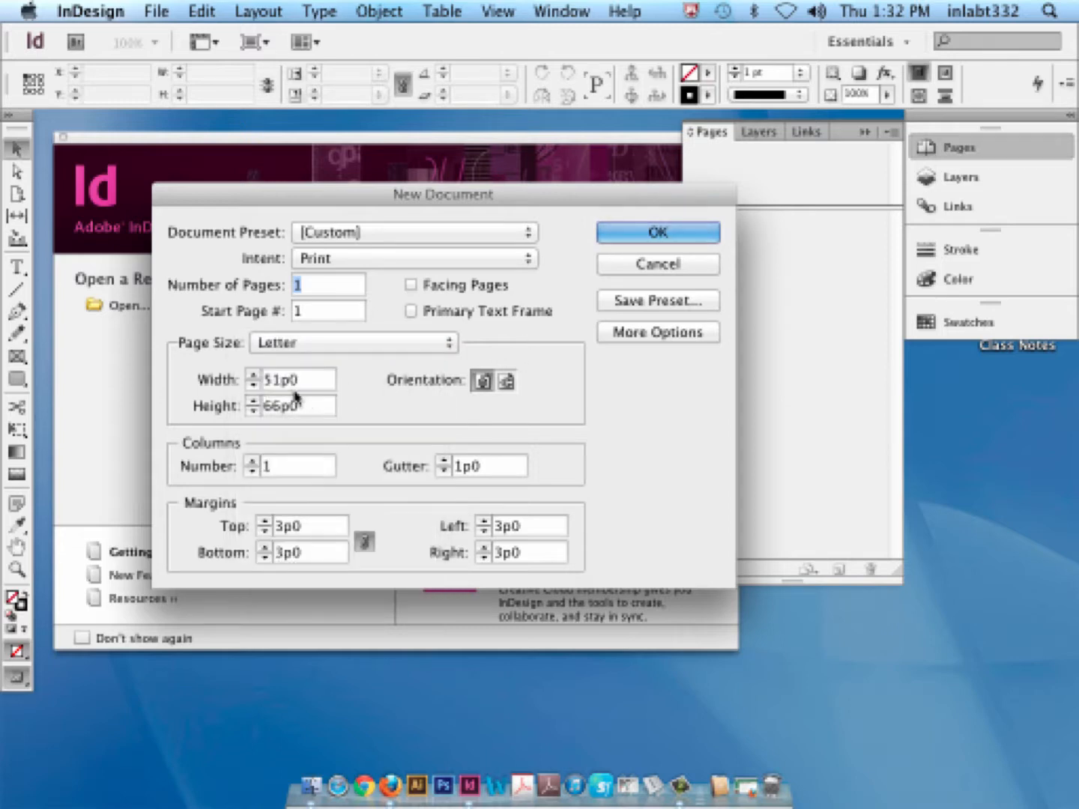
click(314, 383)
drag(314, 383, 250, 380)
text(10)
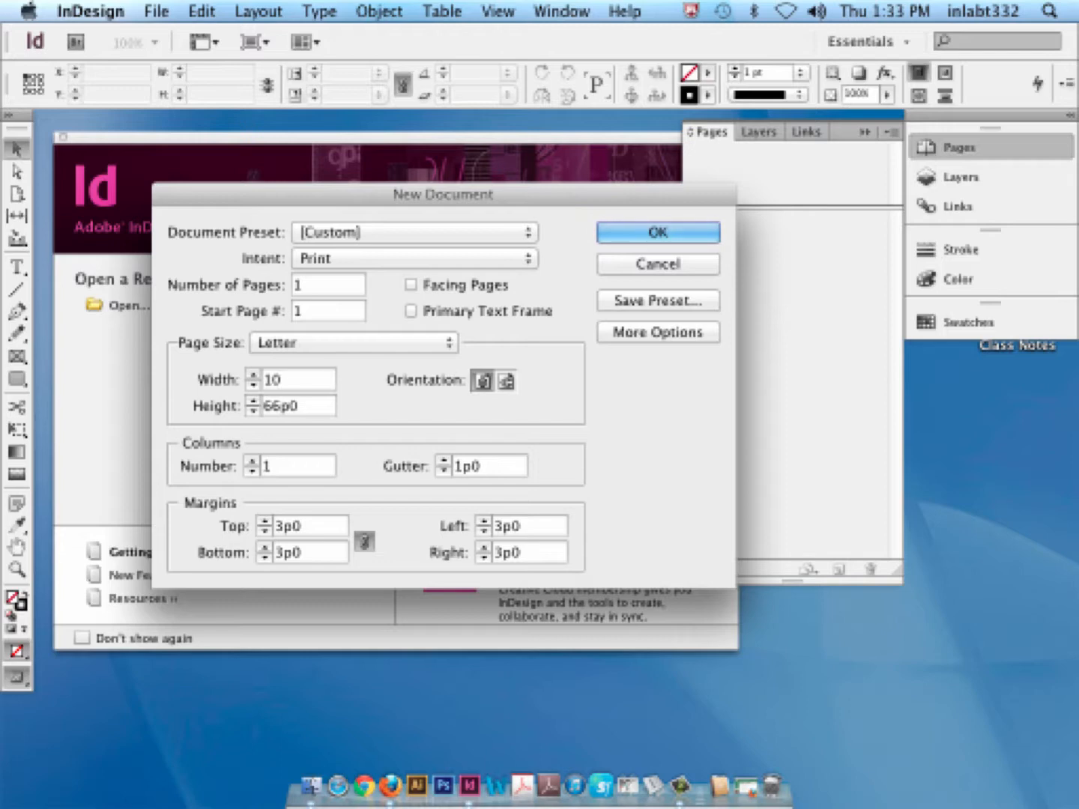
text(in)
key(Tab)
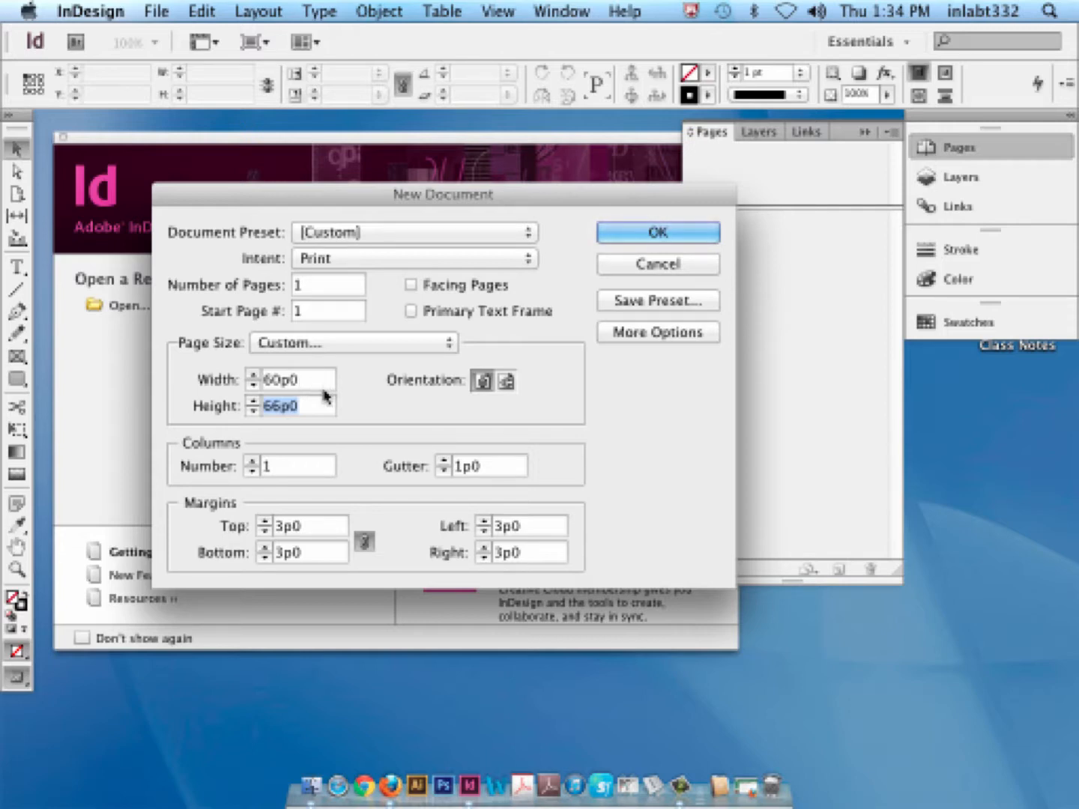
- Set the page height to 10 in
text(1)
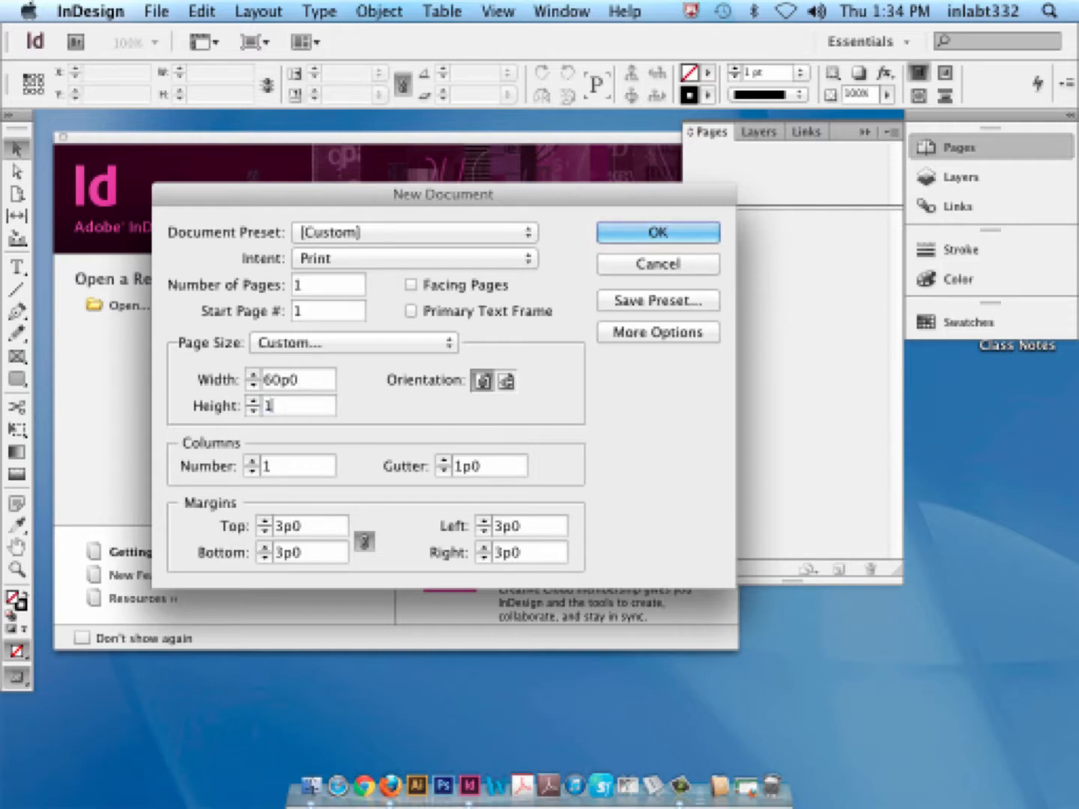
text(o in)
drag(270, 407, 279, 407)
text(0)
key(Tab)
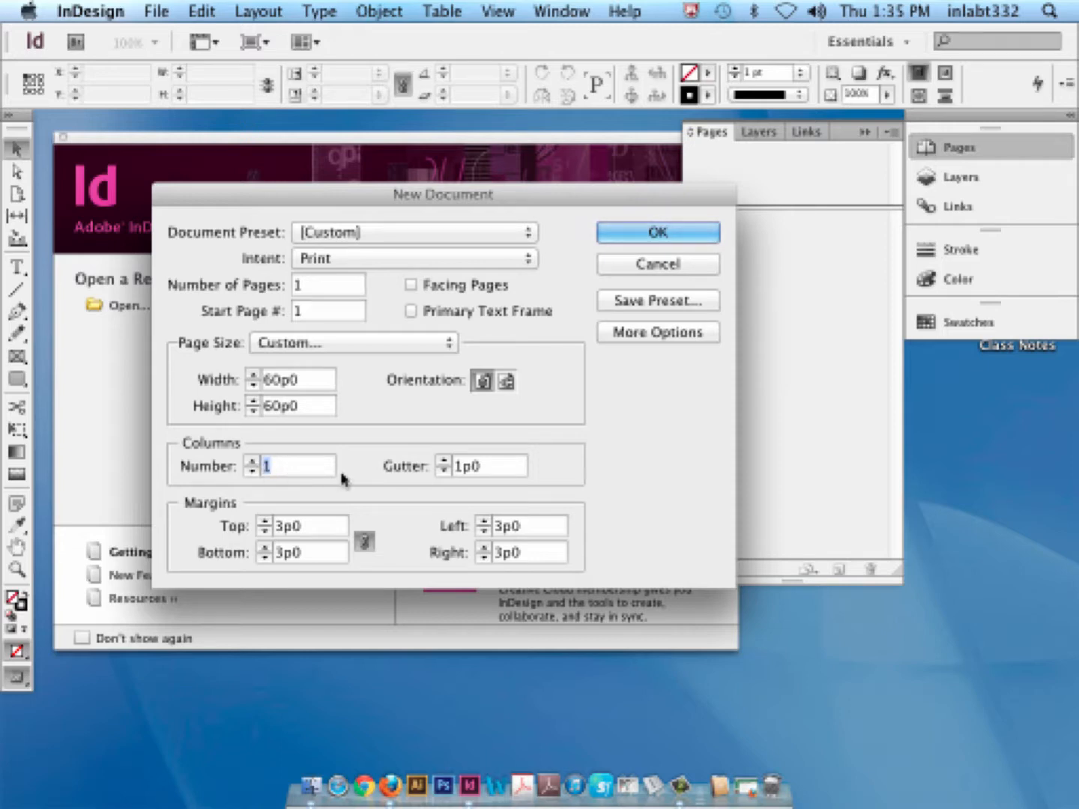
- Set the number of columns to 2 and unlink the margins so each can have its own value
text(2)
drag(474, 475, 449, 472)
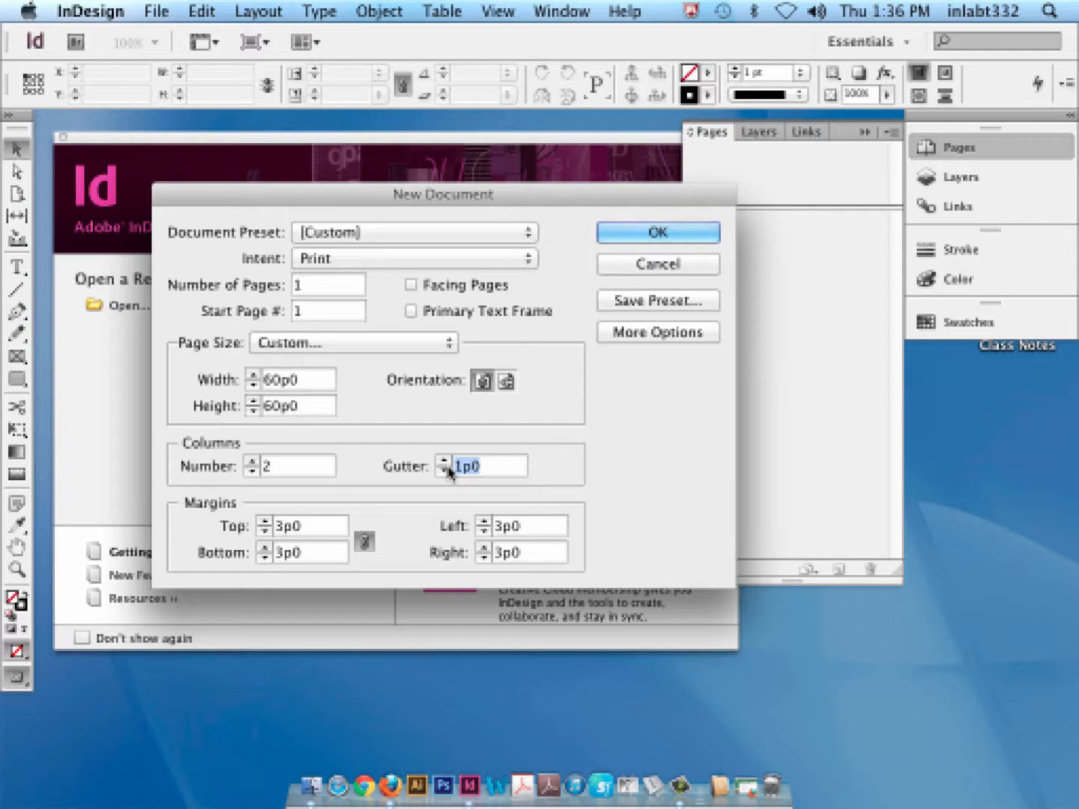
drag(314, 520, 265, 519)
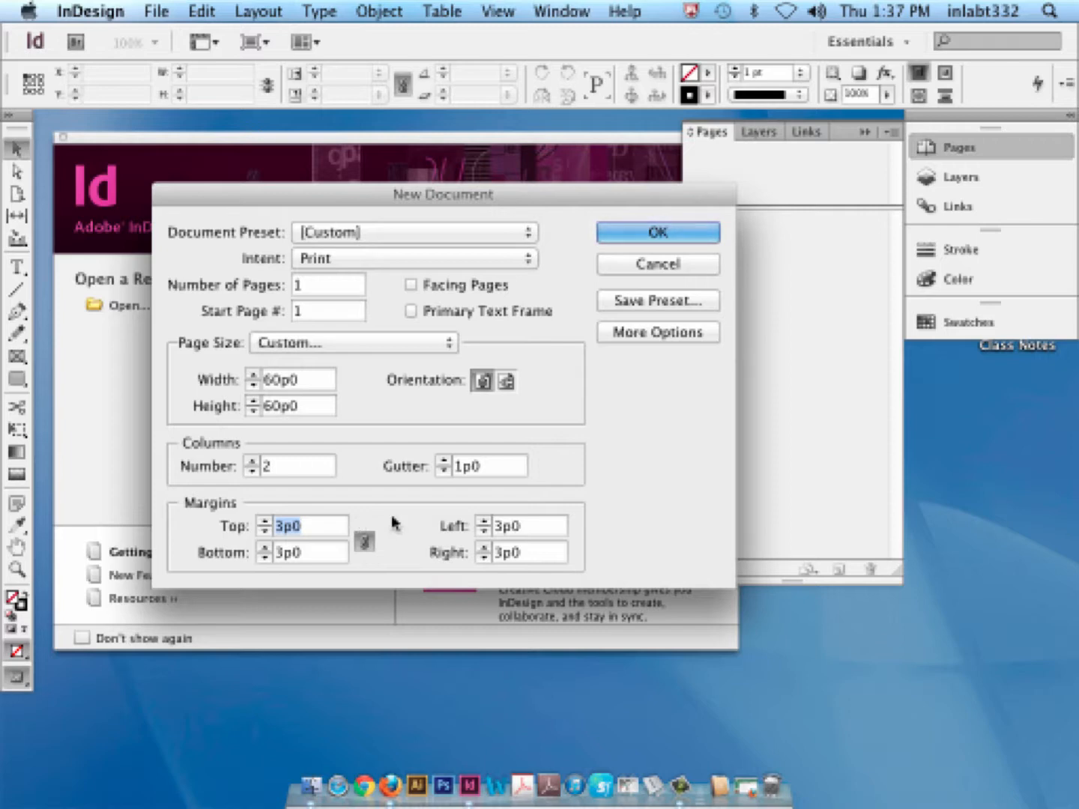
click(365, 543)
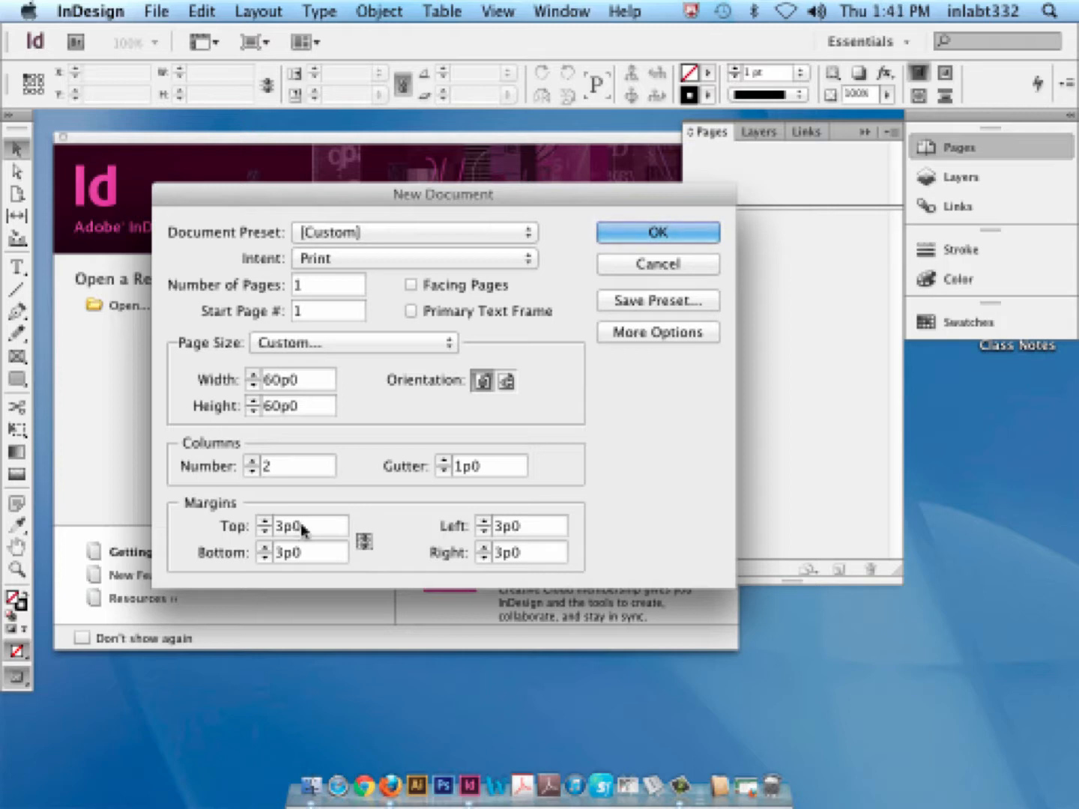
- Switch to Firefox and search Google for "Golden ratio" in a new tab
click(391, 787)
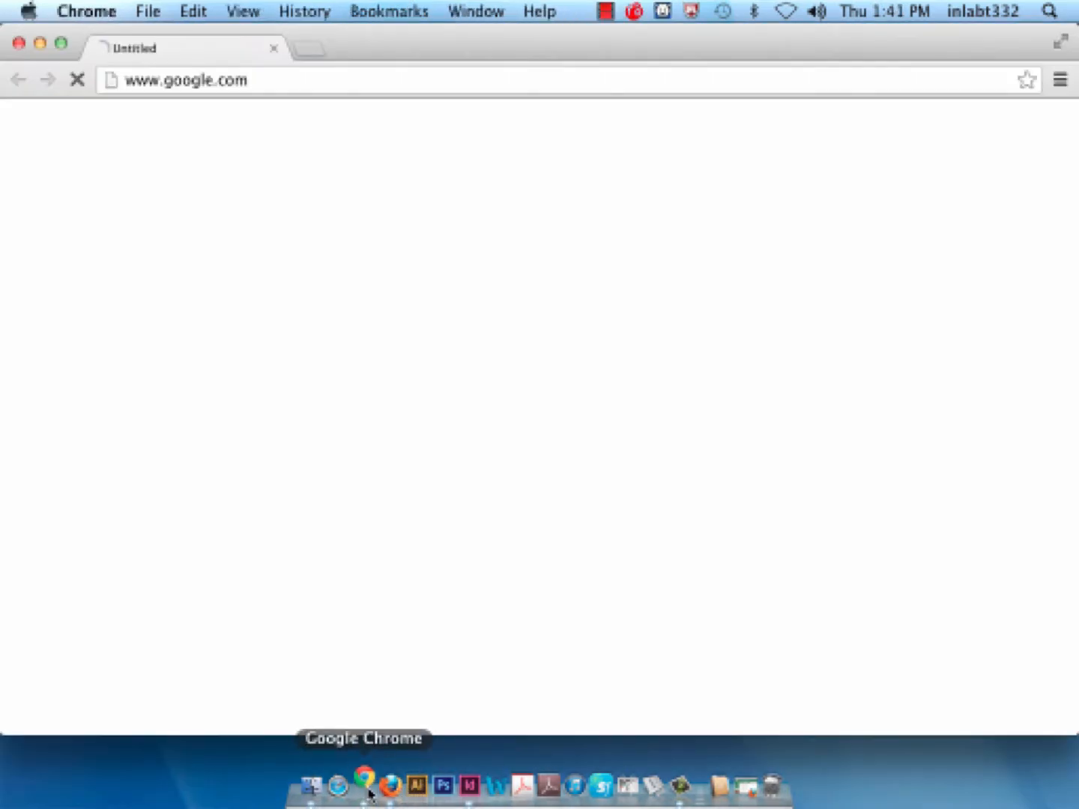
click(391, 782)
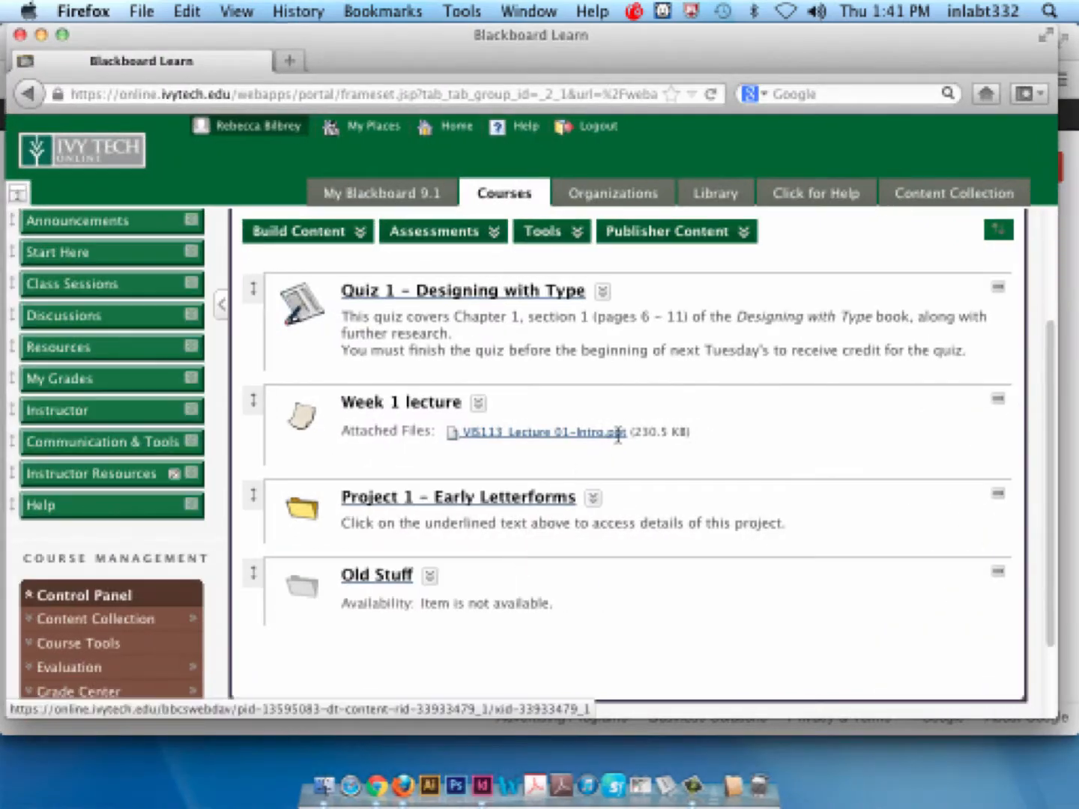
click(286, 61)
click(793, 95)
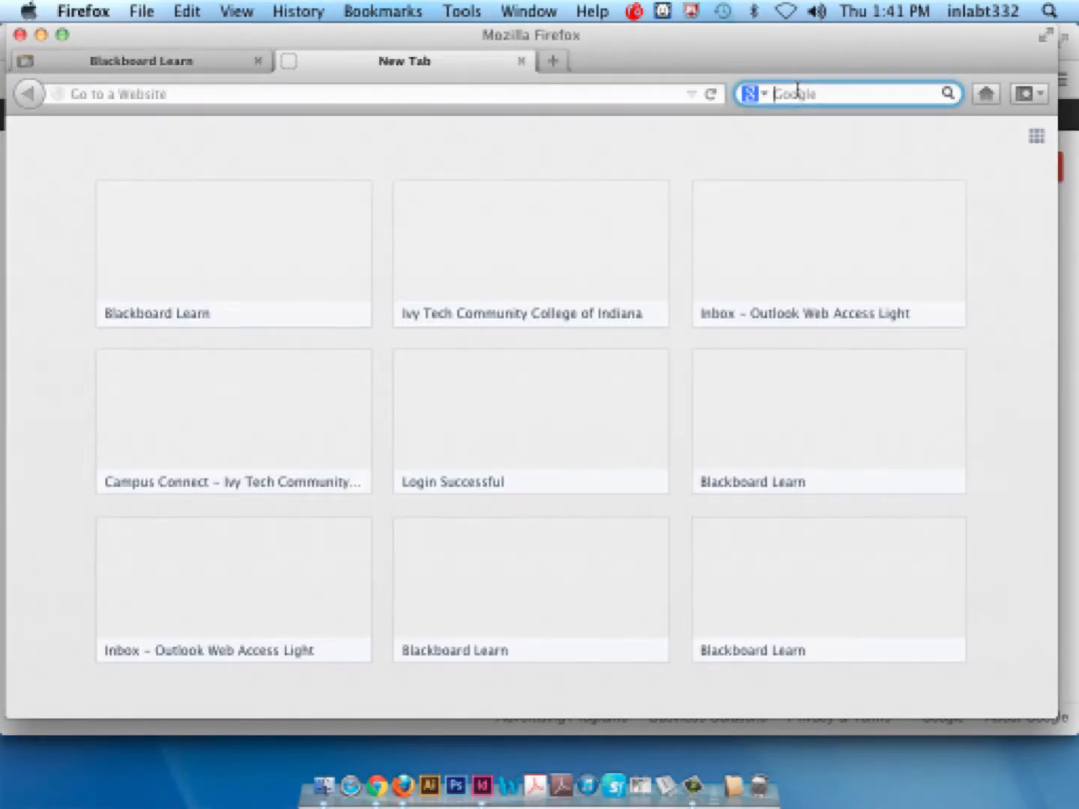
text(Golden ratio)
key(Return)
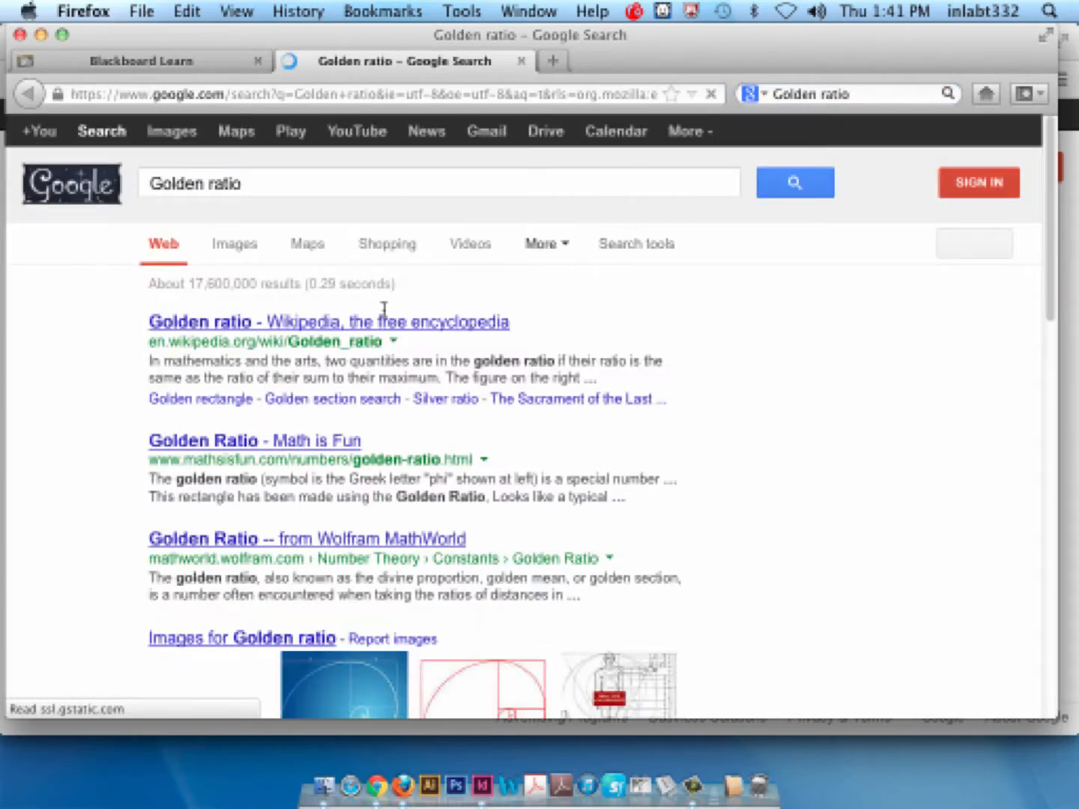
- Open the red golden-ratio spiral image from the search results at a larger size
scroll(559, 434, down, 3)
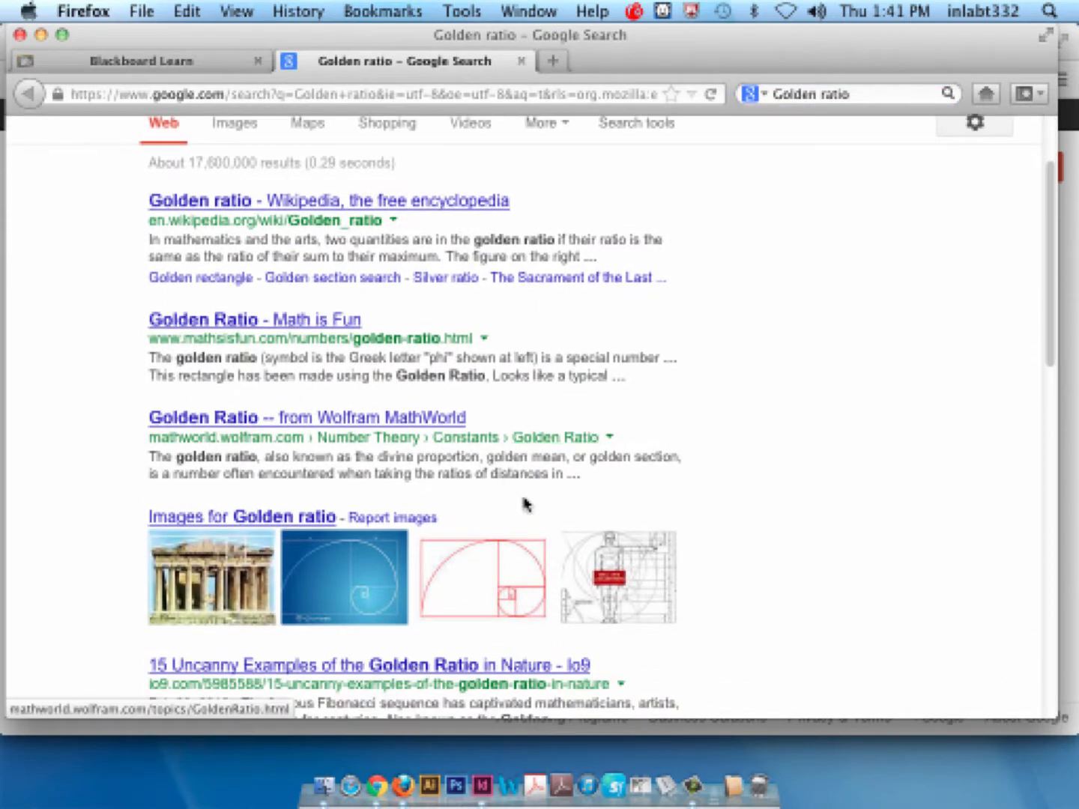
mouse_move(480, 584)
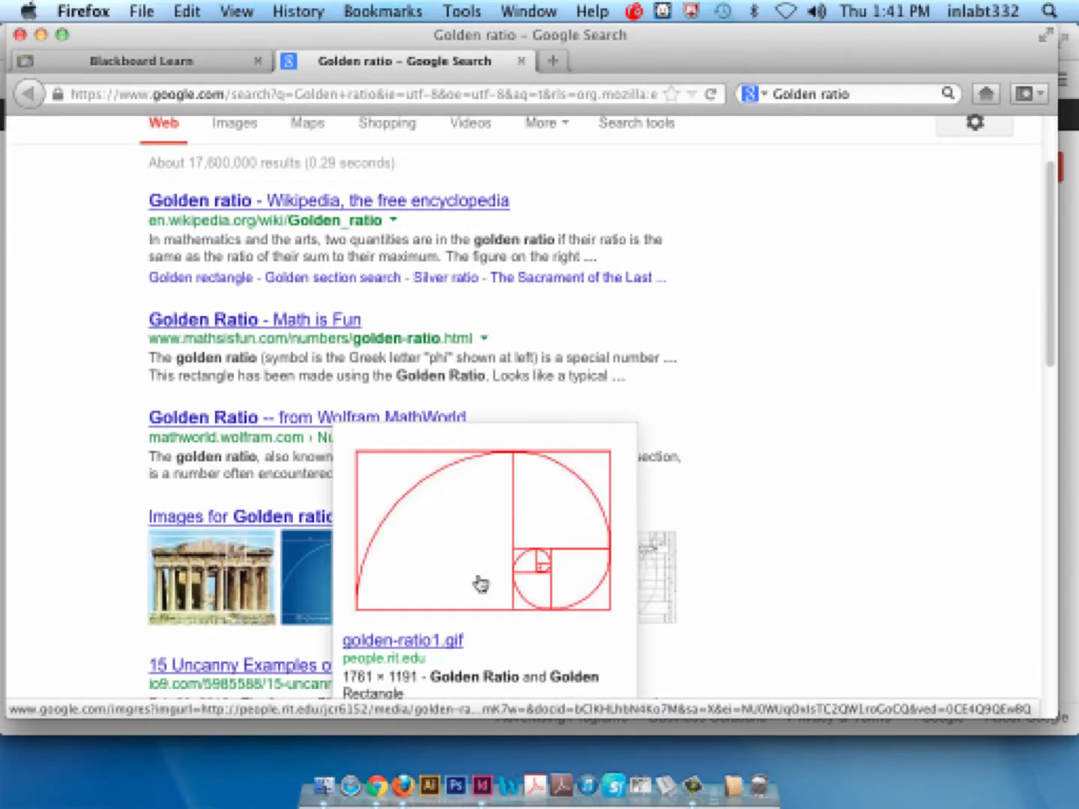
click(537, 570)
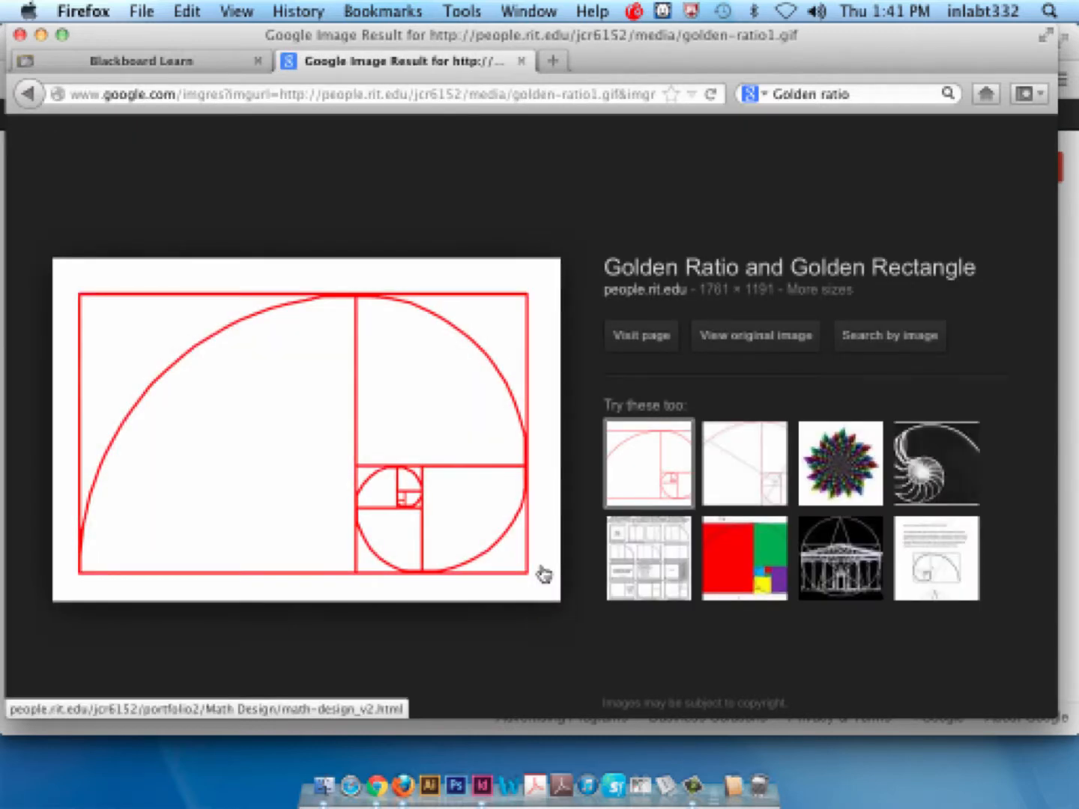
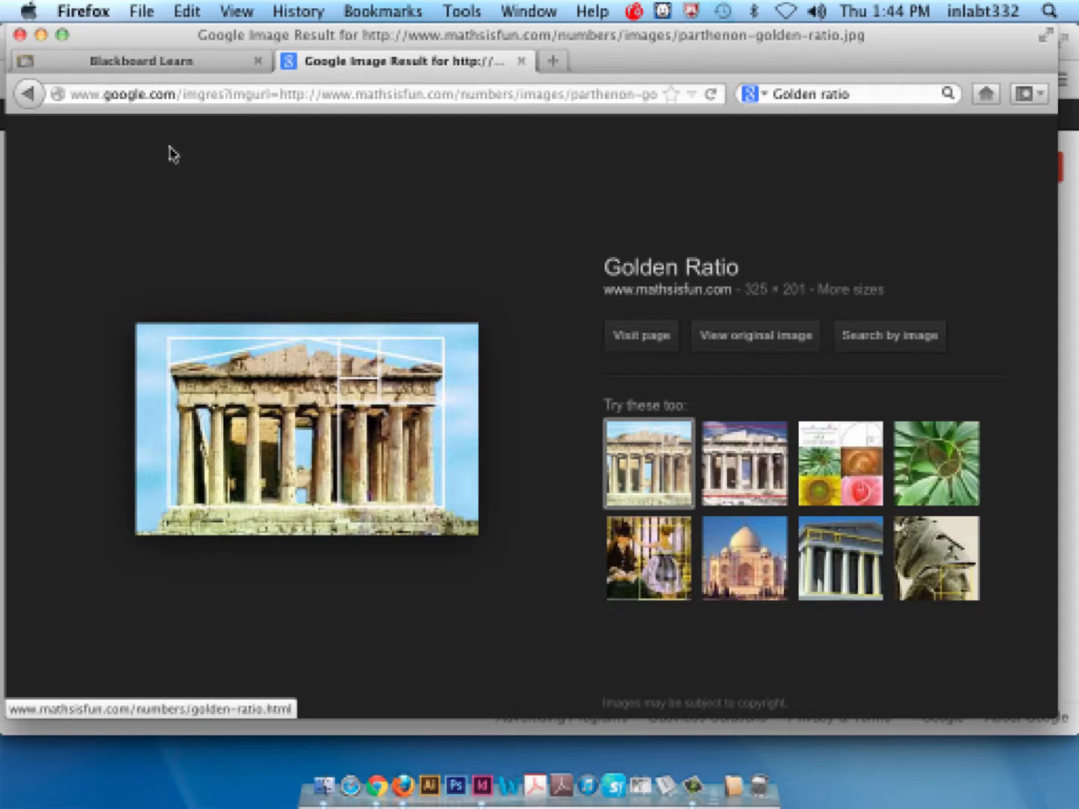
- Close the golden ratio tab, minimize both browser windows and return to InDesign's new document settings
click(522, 61)
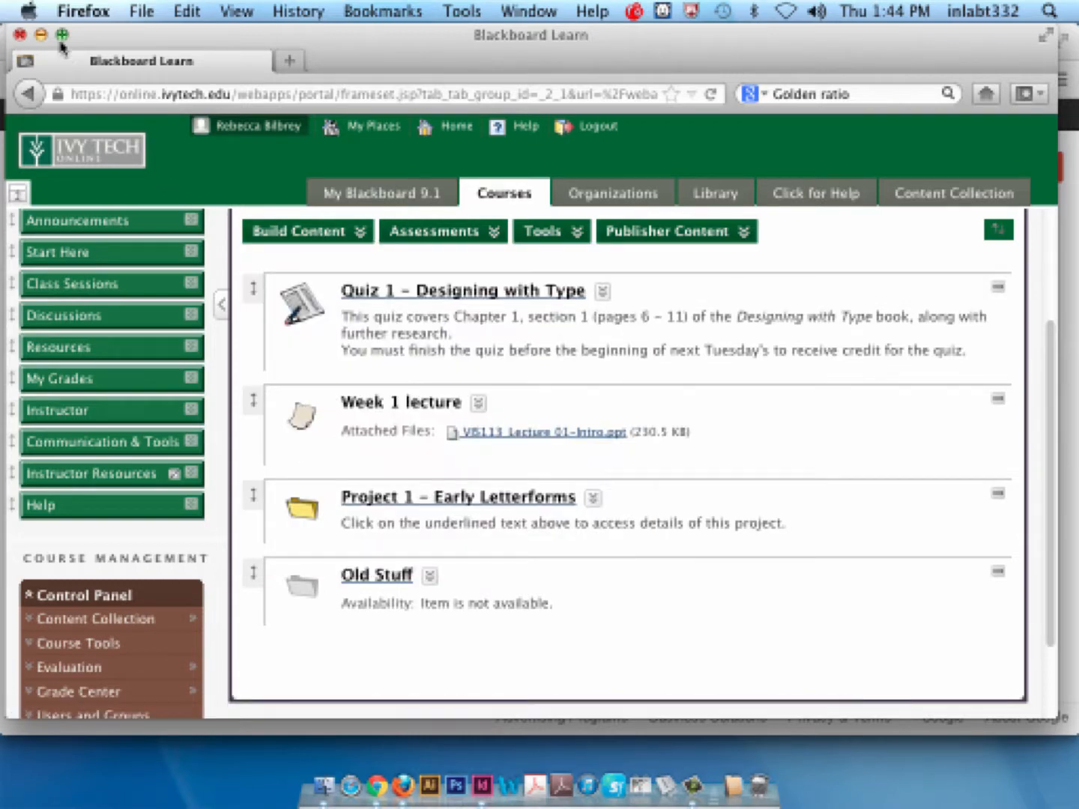
click(40, 34)
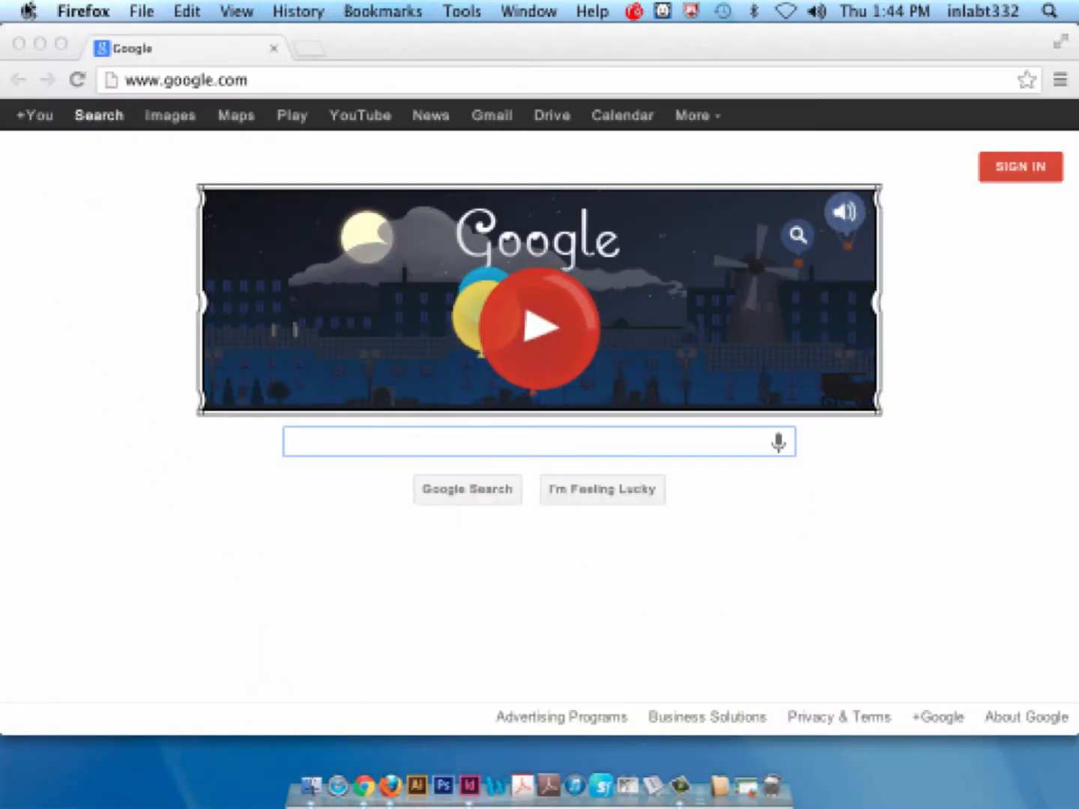
click(40, 43)
click(433, 193)
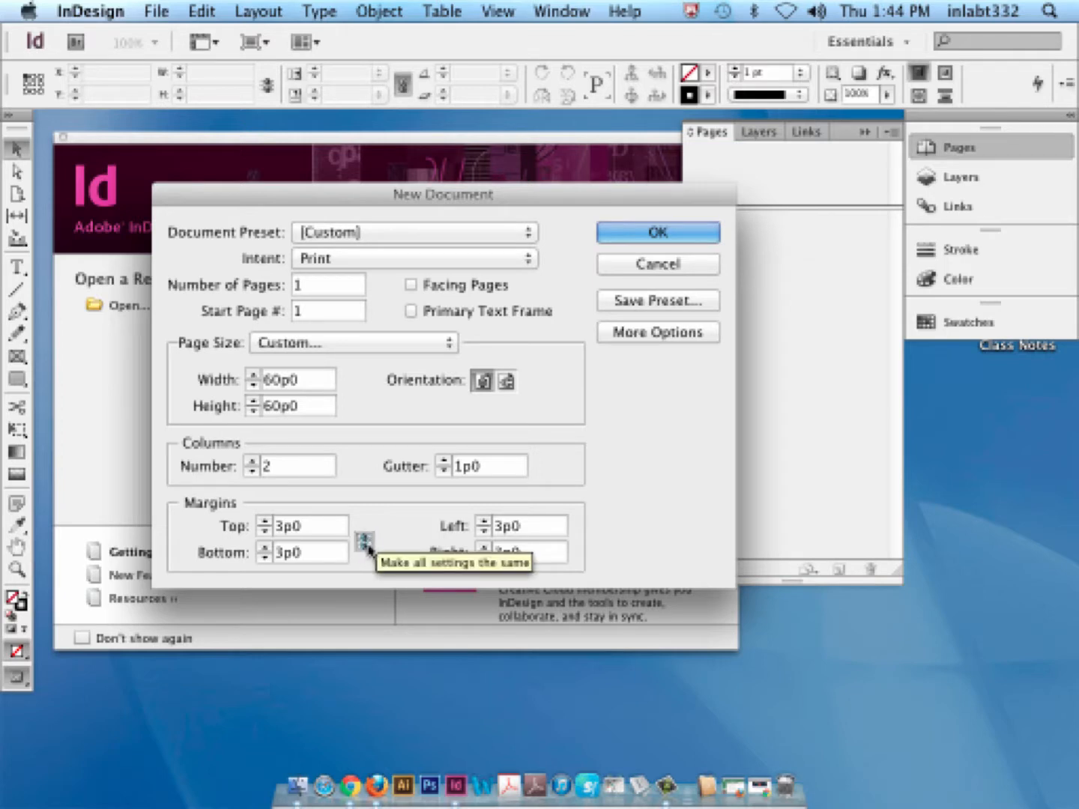
- Set the top margin to 5p0
click(321, 527)
double_click(308, 524)
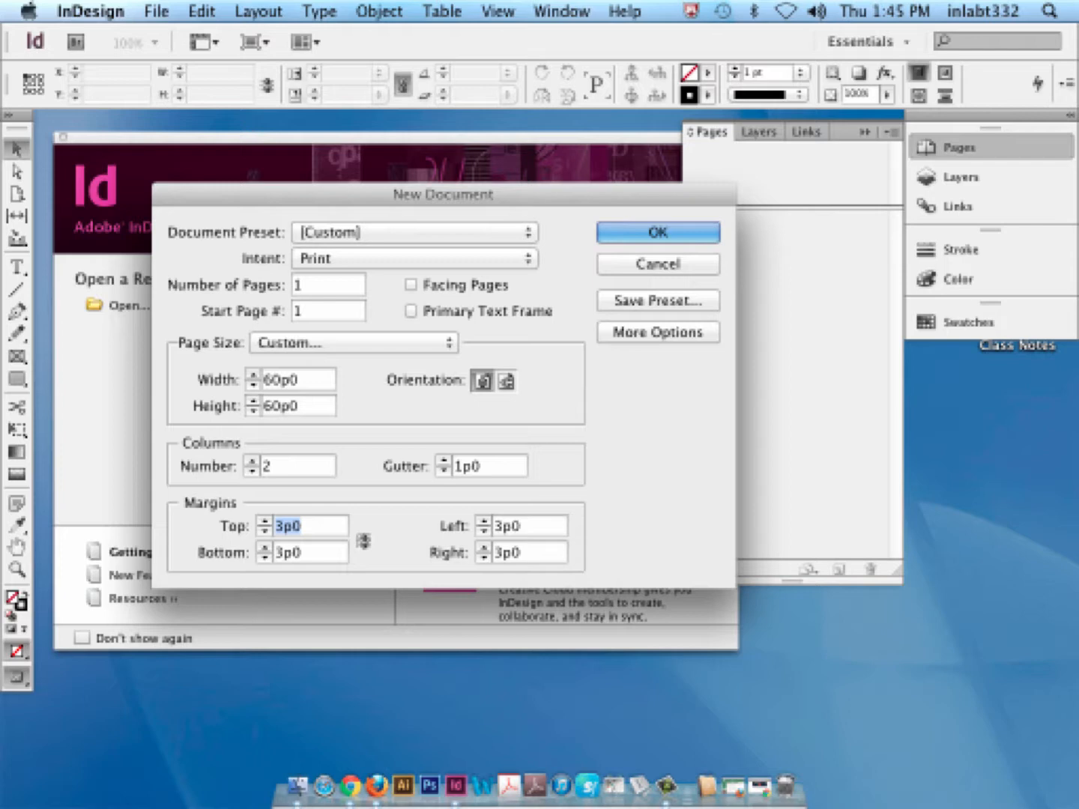
text(5p)
click(319, 557)
double_click(308, 551)
key(Tab)
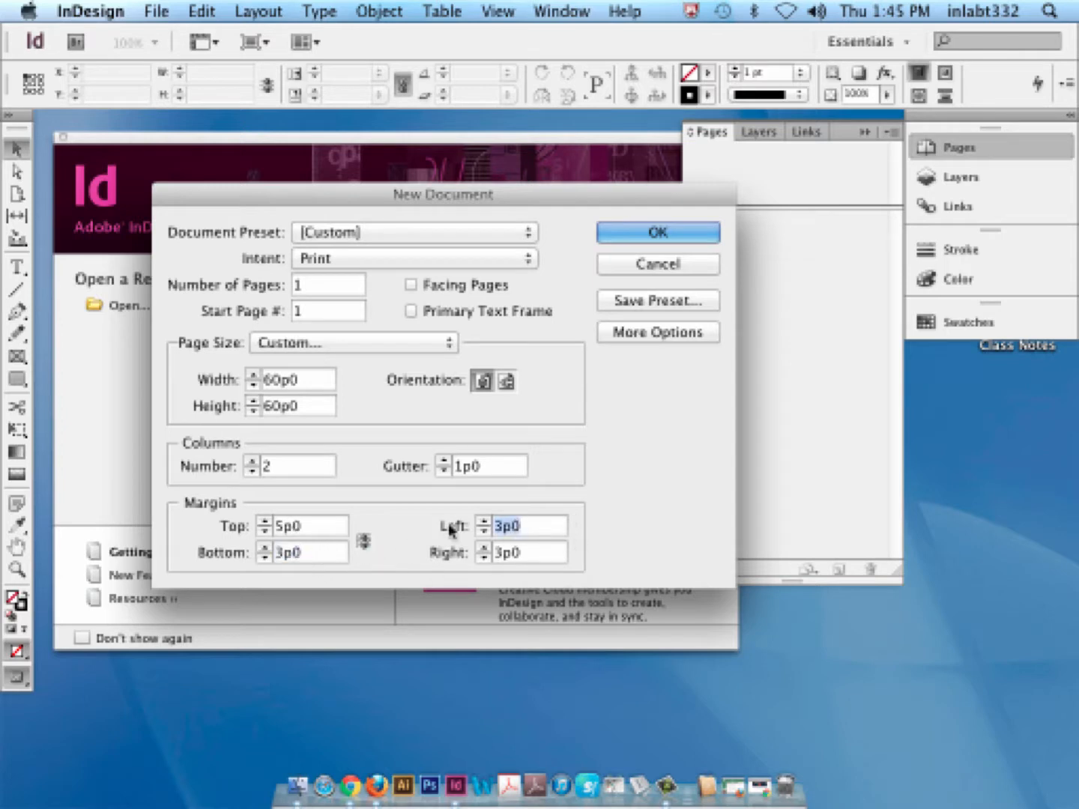
- Set the left and right margins to 5p0 each
text(5p)
key(Tab)
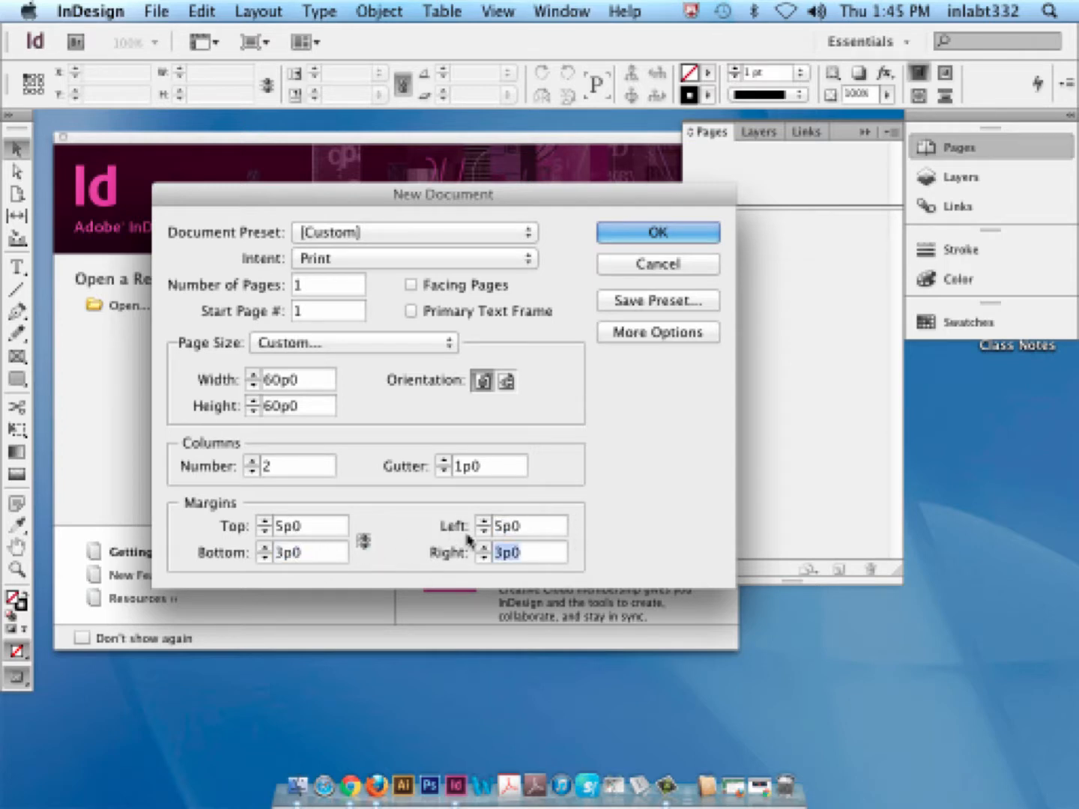
text(5p)
key(BackSpace)
key(BackSpace)
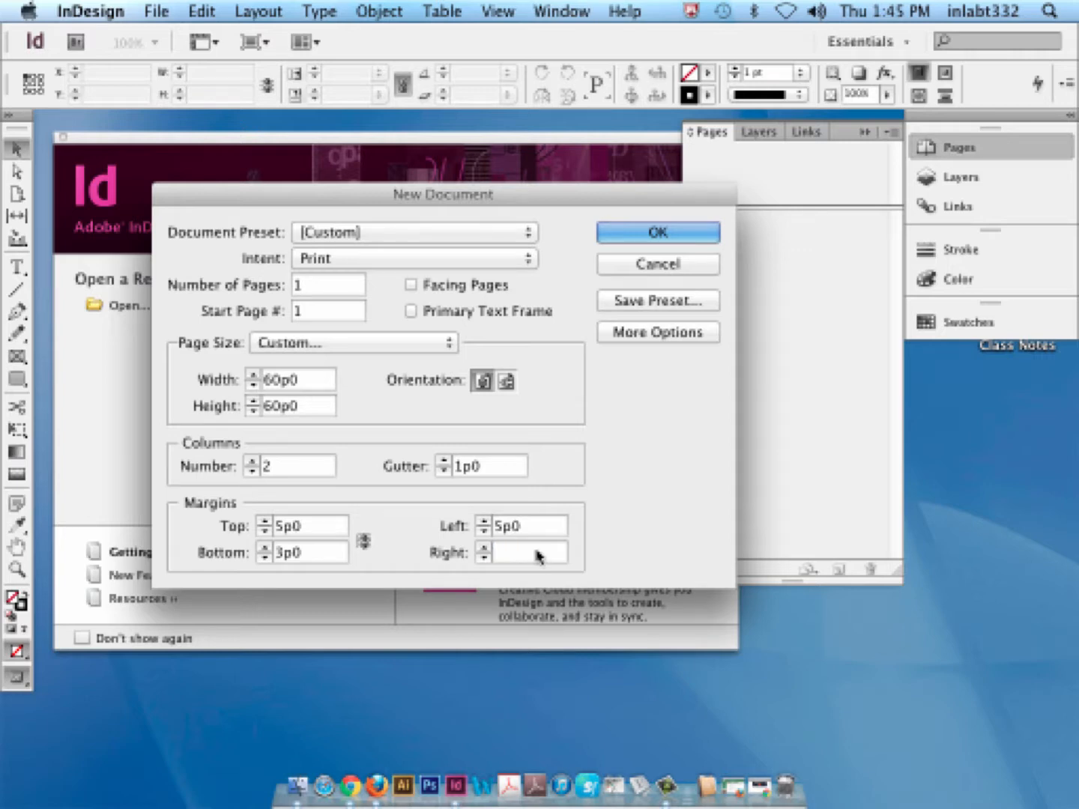
text(5p0)
- Set the bottom margin to 7p and create the document
double_click(331, 554)
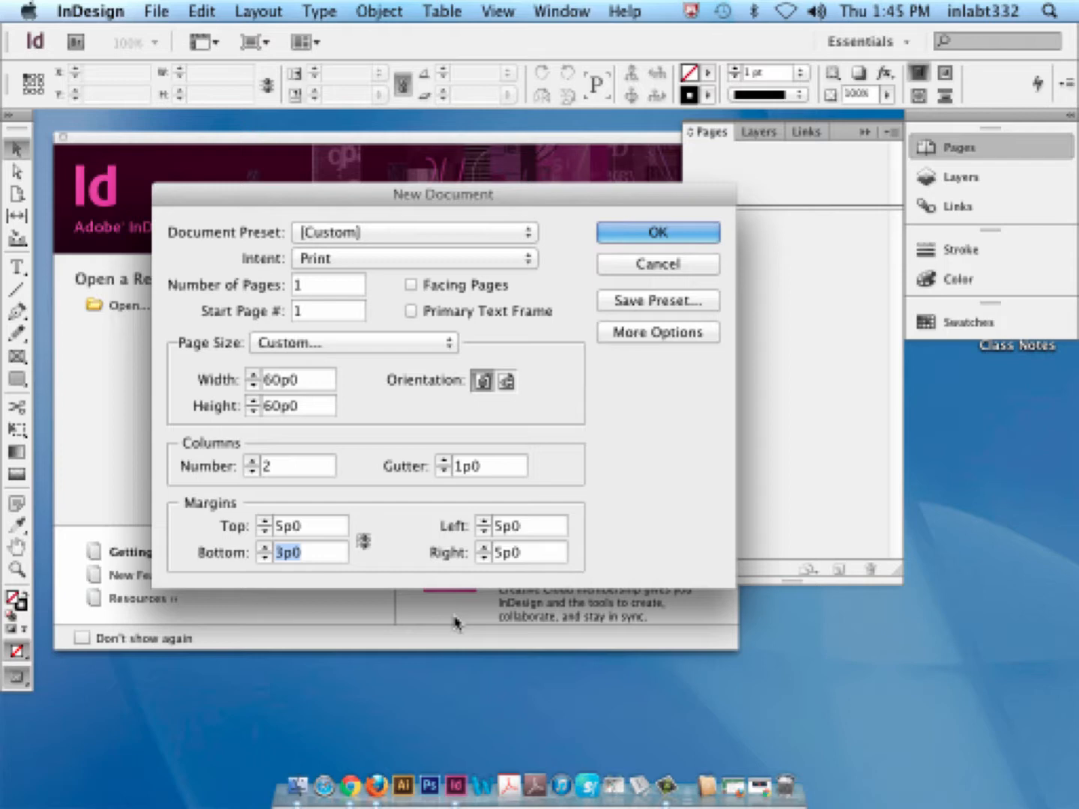
text(7p)
click(633, 233)
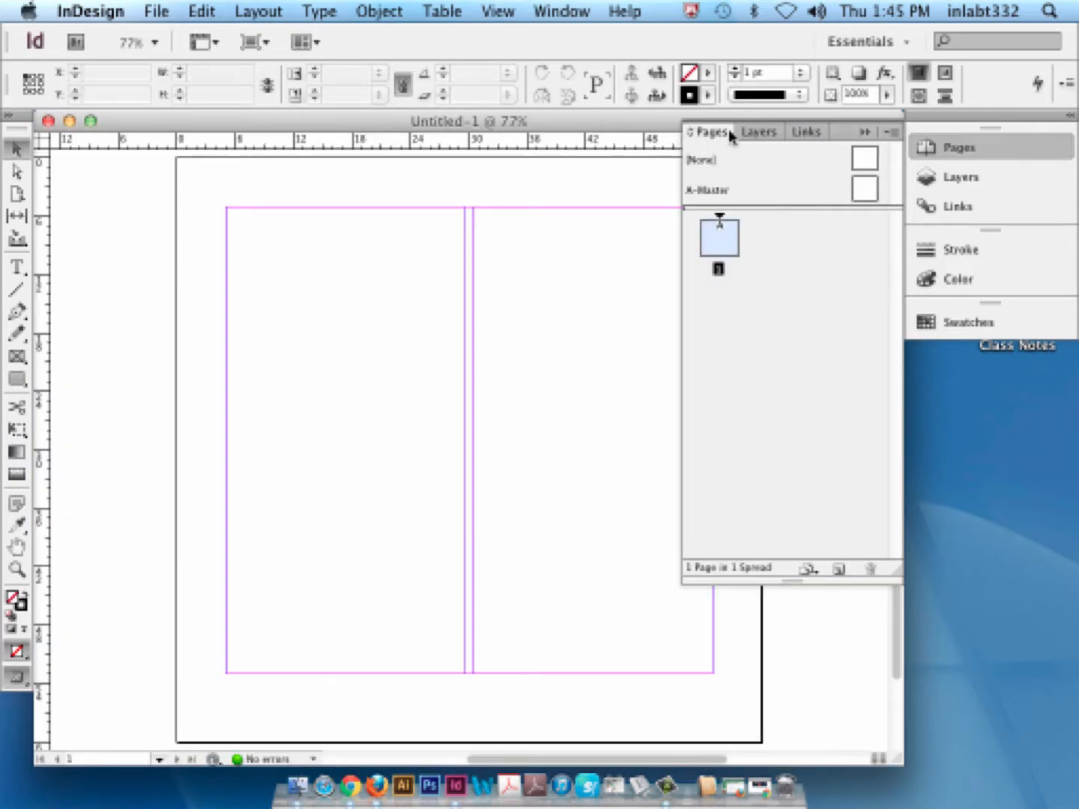
- Undock the Pages panel from its group and leave it floating over the document page
click(865, 131)
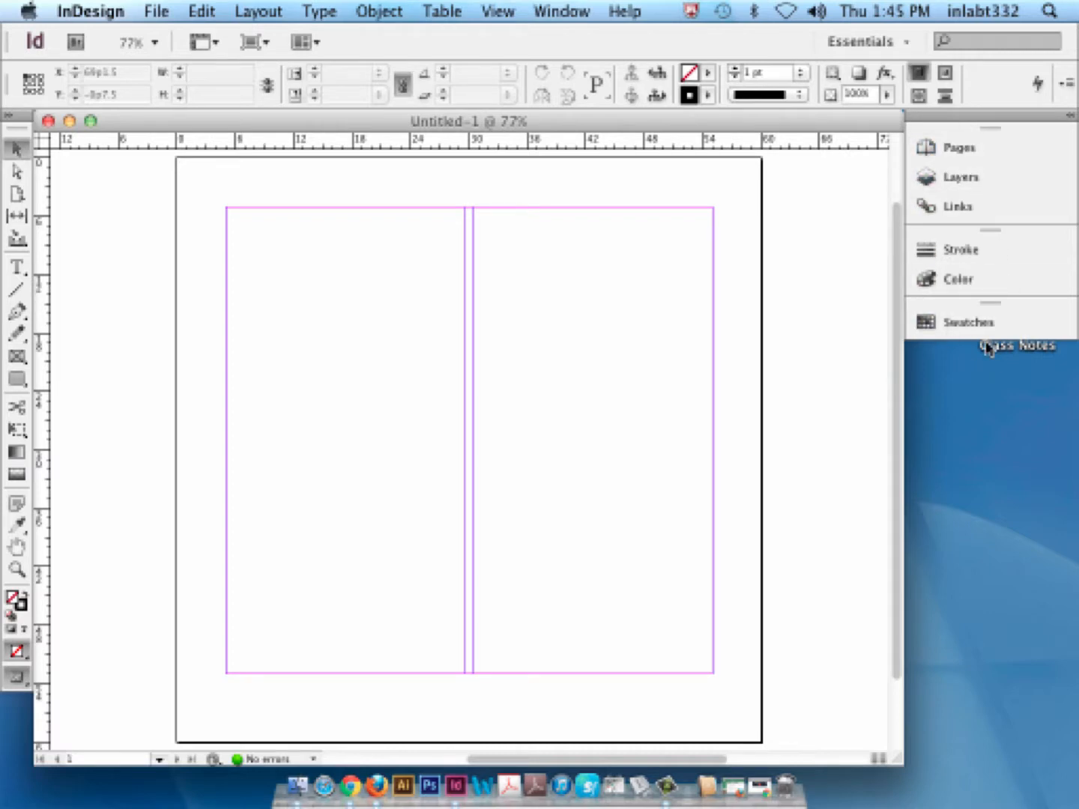
click(941, 148)
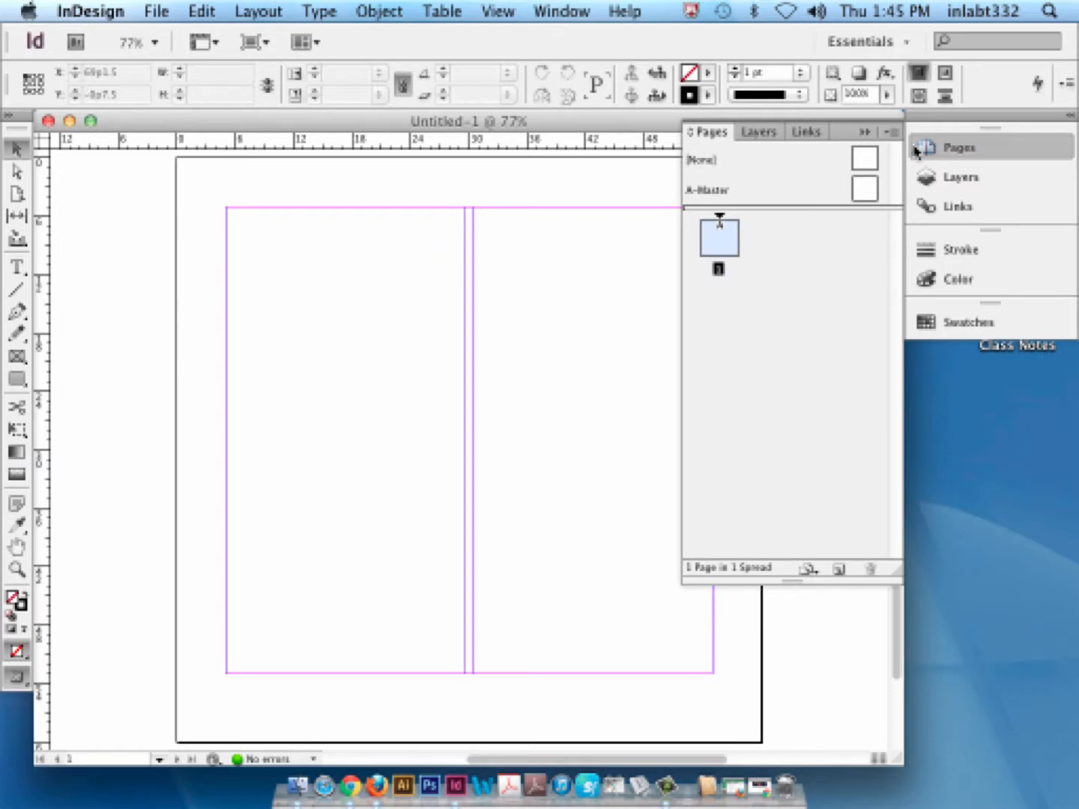
click(915, 150)
click(922, 145)
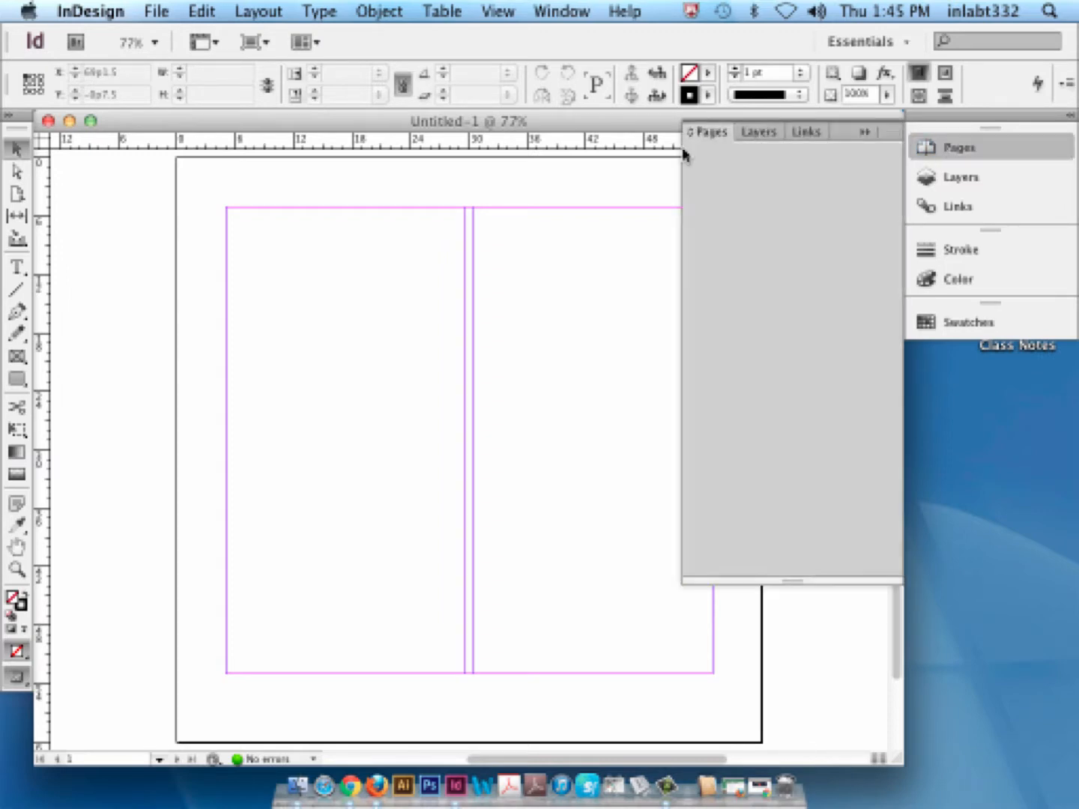
drag(704, 131, 523, 252)
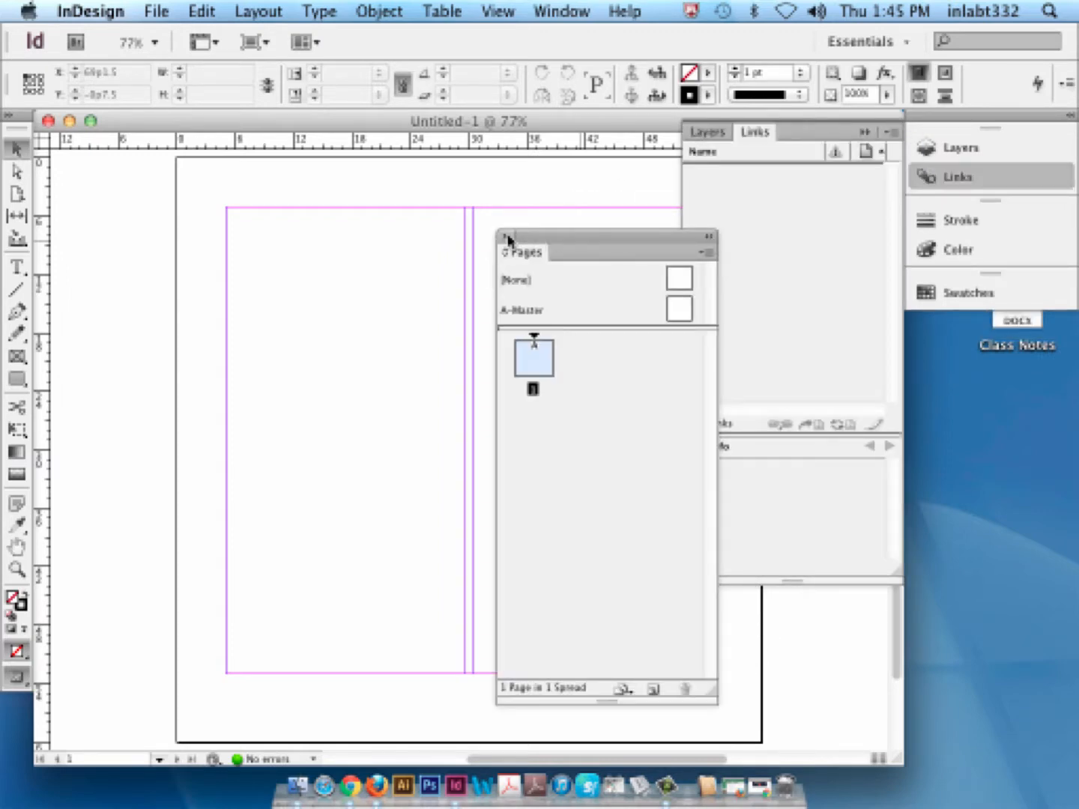
- Close the floating Pages panel and collapse the expanded Layers and Links panel group
click(506, 236)
click(865, 132)
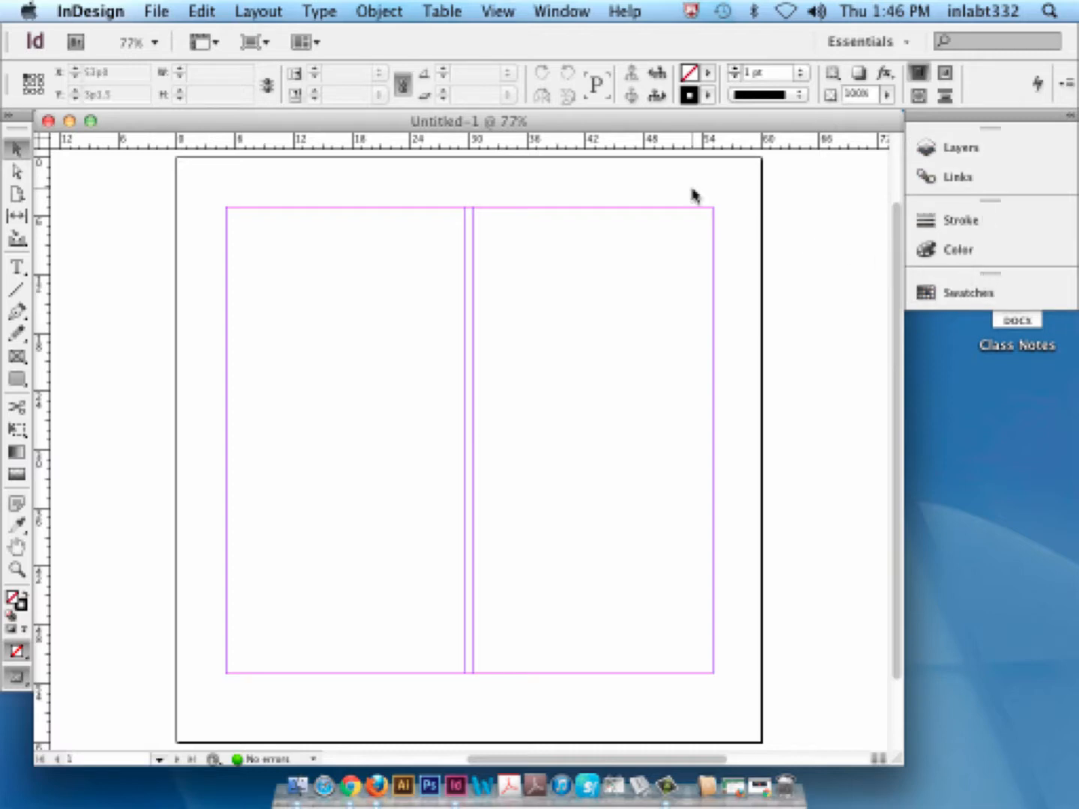
- Reopen the Pages panel and dock it above Layers in the Layers and Links group
click(557, 12)
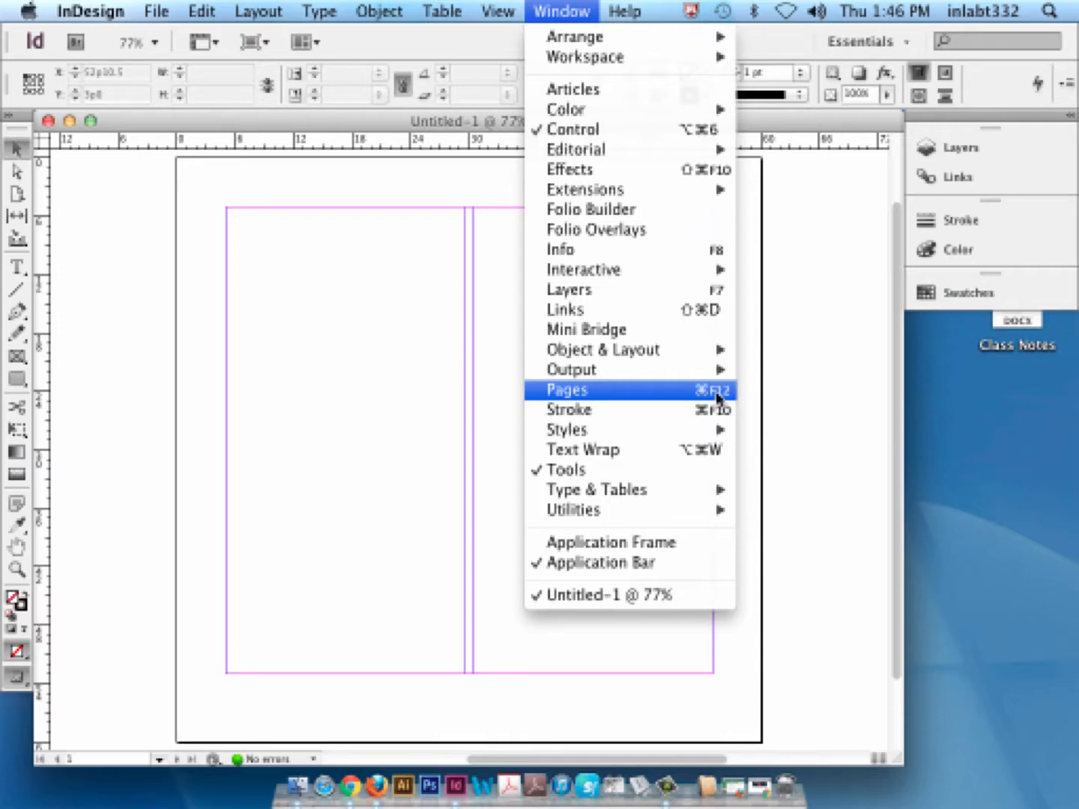
click(564, 390)
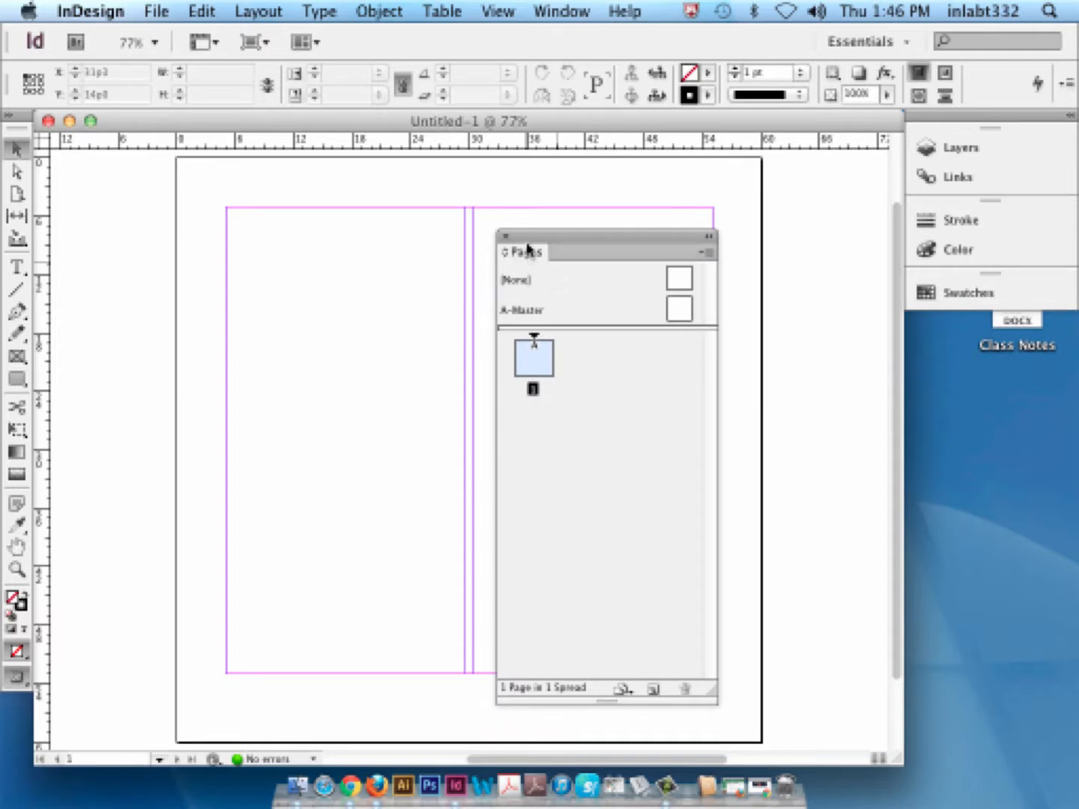
mouse_move(510, 251)
mouse_down()
mouse_move(890, 208)
mouse_move(979, 151)
mouse_up()
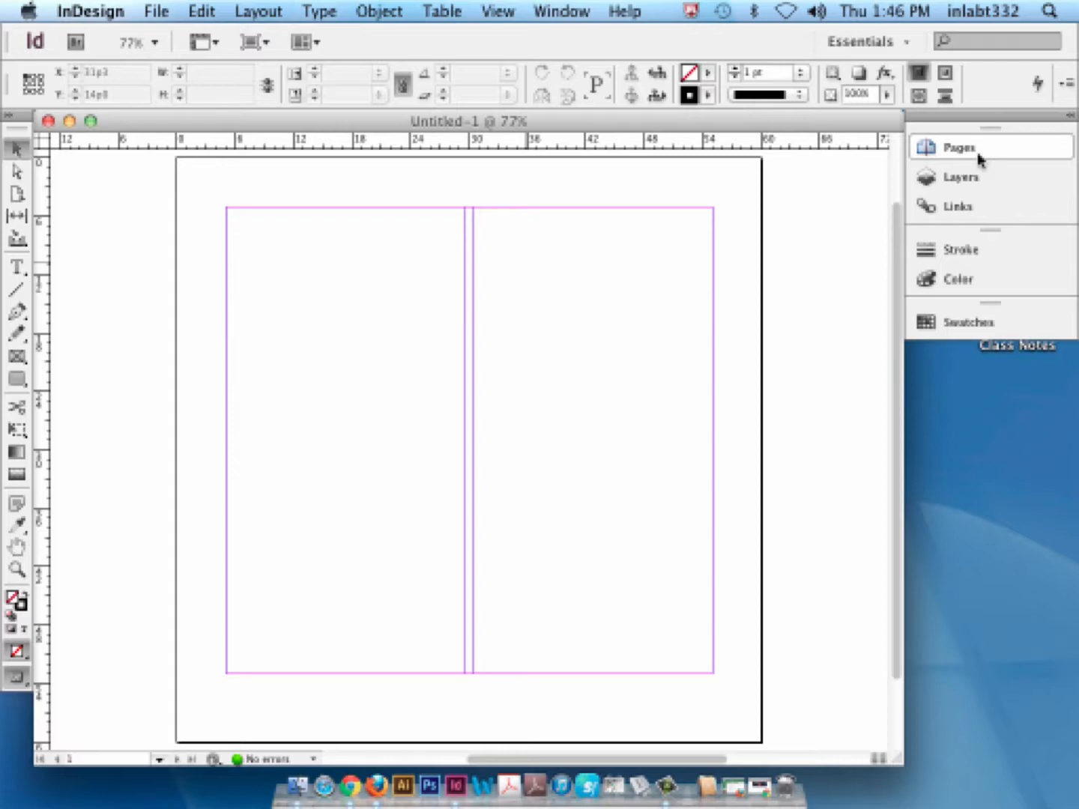
- Expand and collapse the docked Pages panel several times, leaving it expanded
click(926, 150)
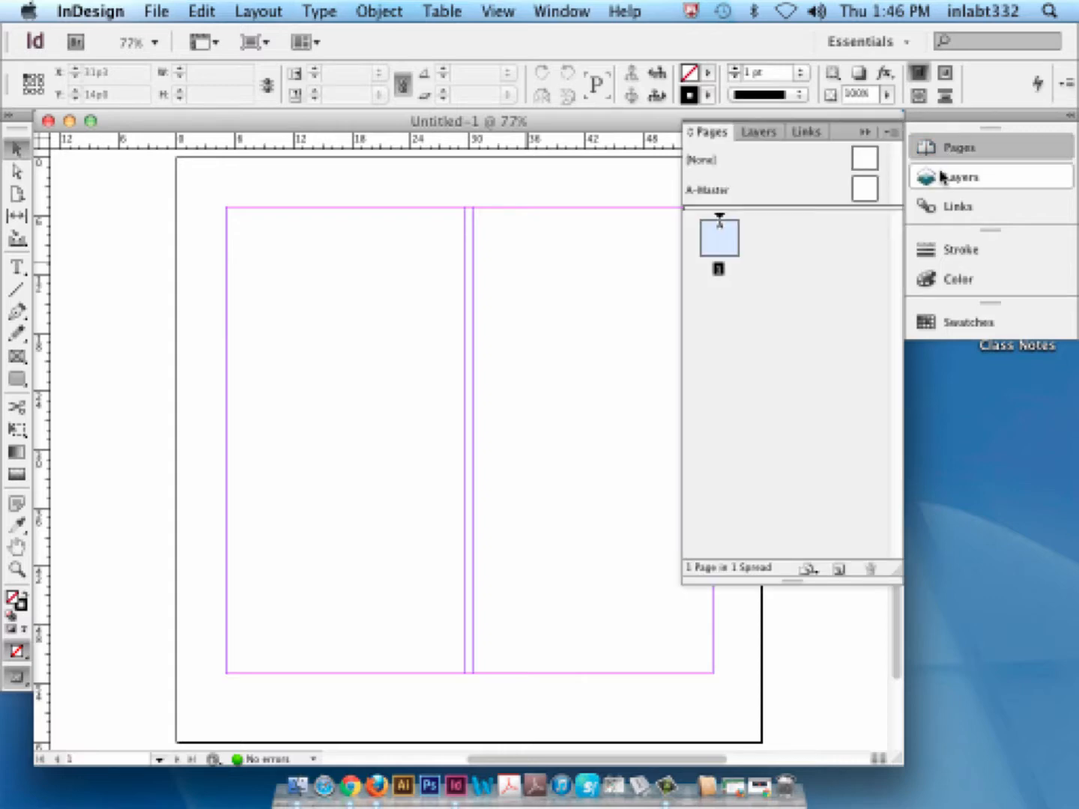
click(928, 149)
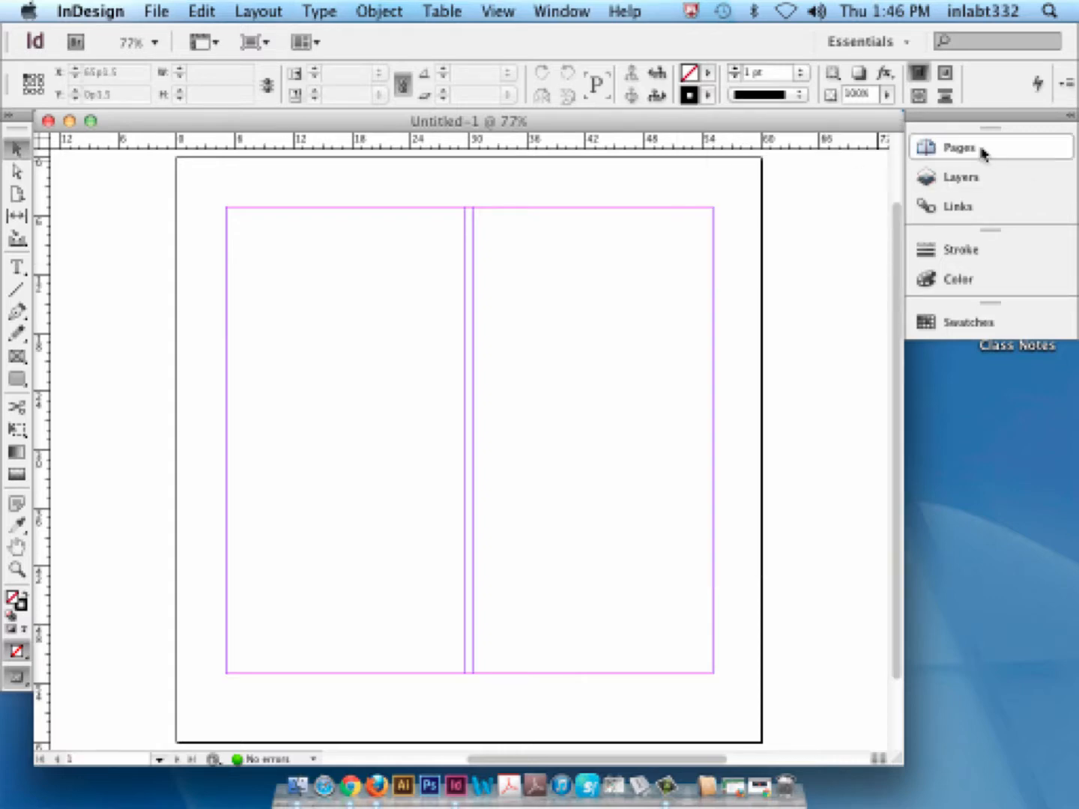
click(962, 150)
click(960, 150)
click(960, 149)
click(959, 150)
click(959, 149)
click(959, 149)
click(959, 150)
click(959, 149)
click(960, 150)
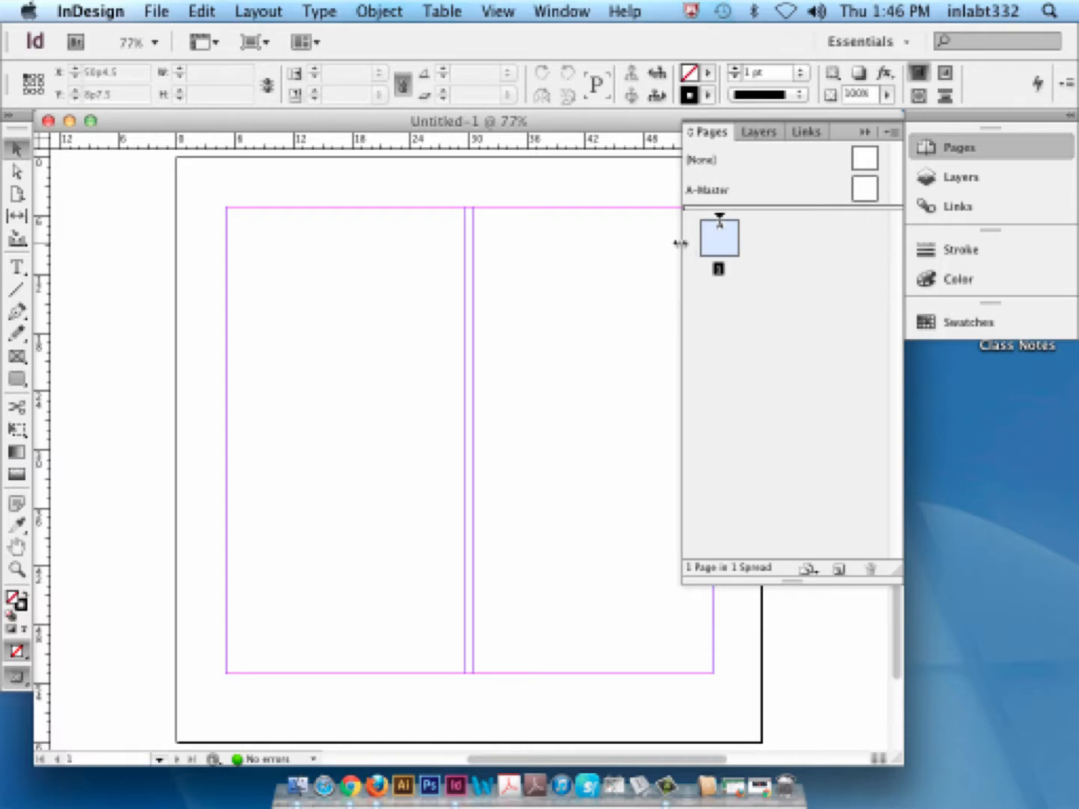
- Resize the expanded Pages panel to a narrower width that still shows its full name
drag(678, 240, 795, 237)
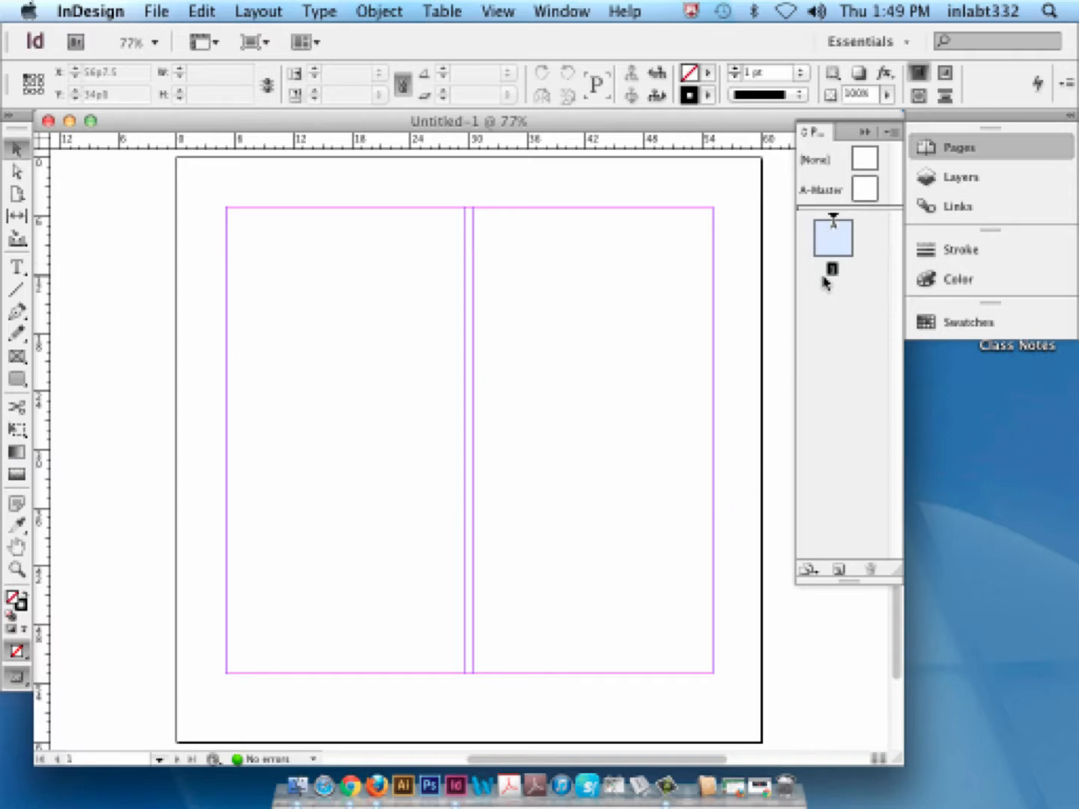
drag(796, 286, 767, 289)
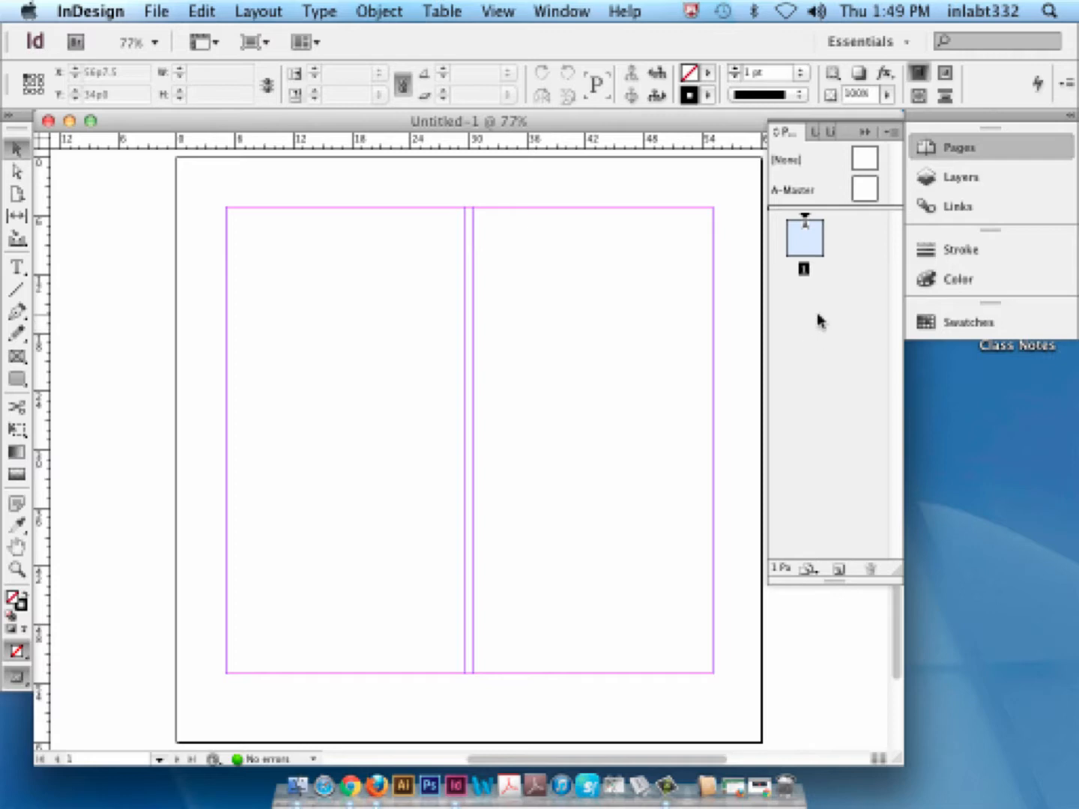
right_click(808, 313)
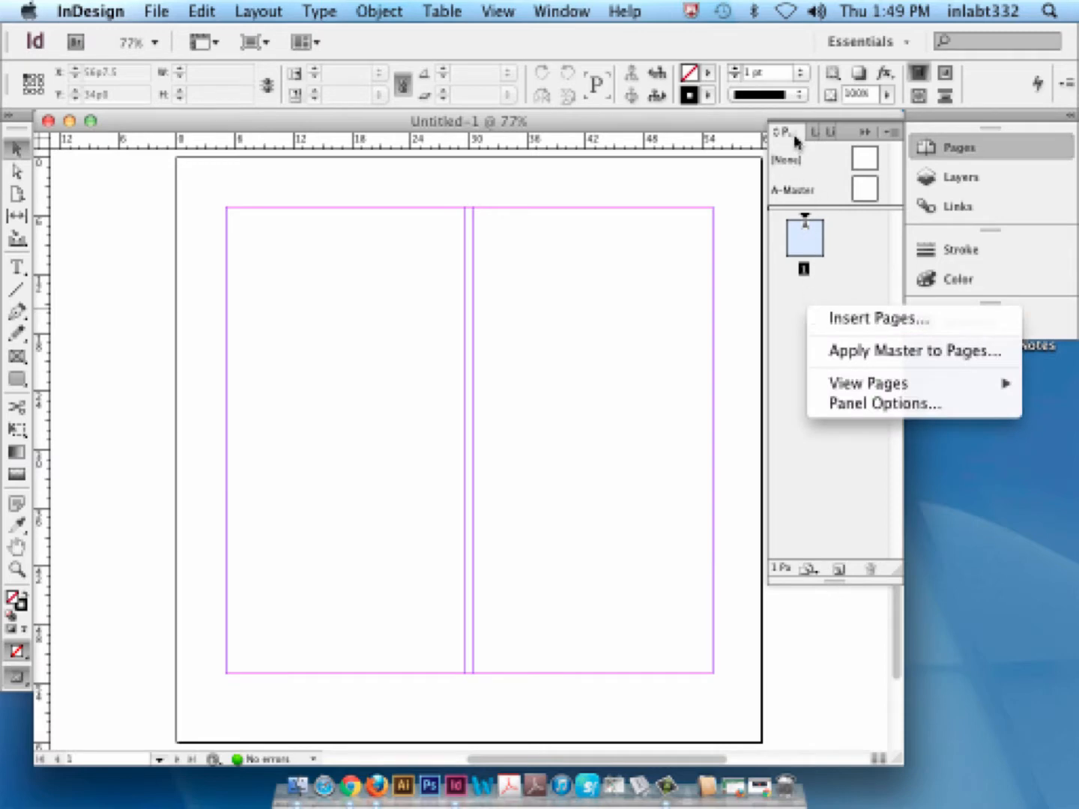
click(786, 323)
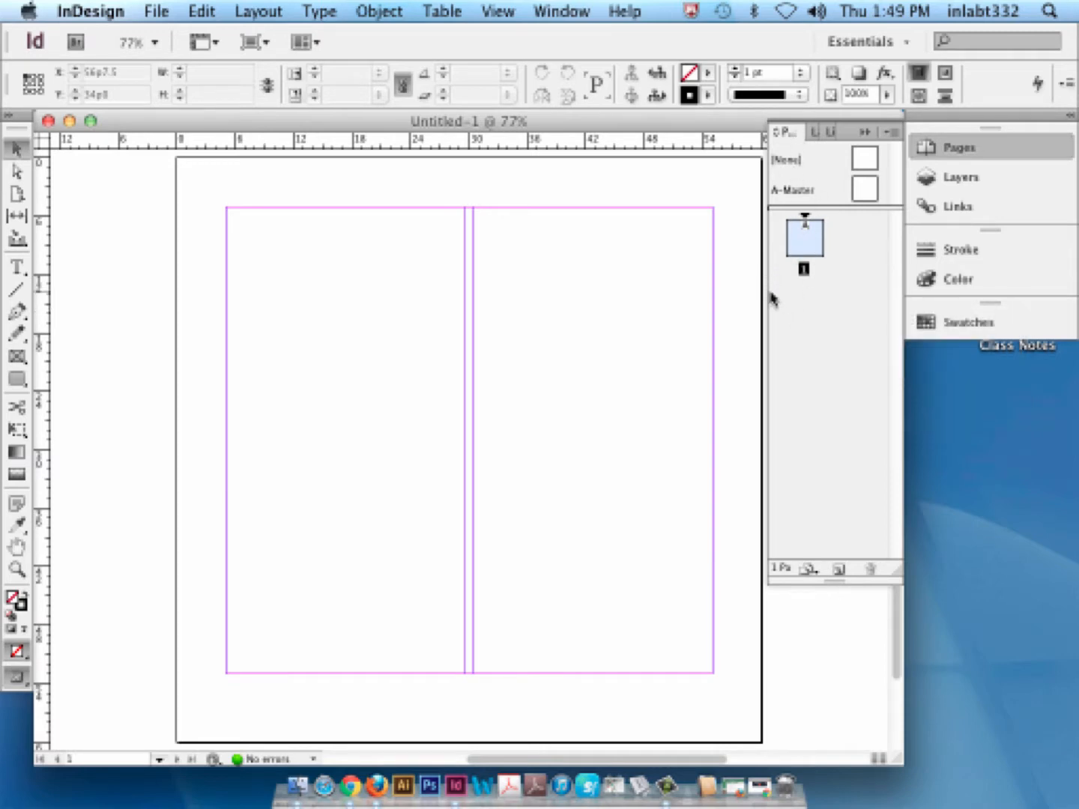
drag(765, 298, 730, 304)
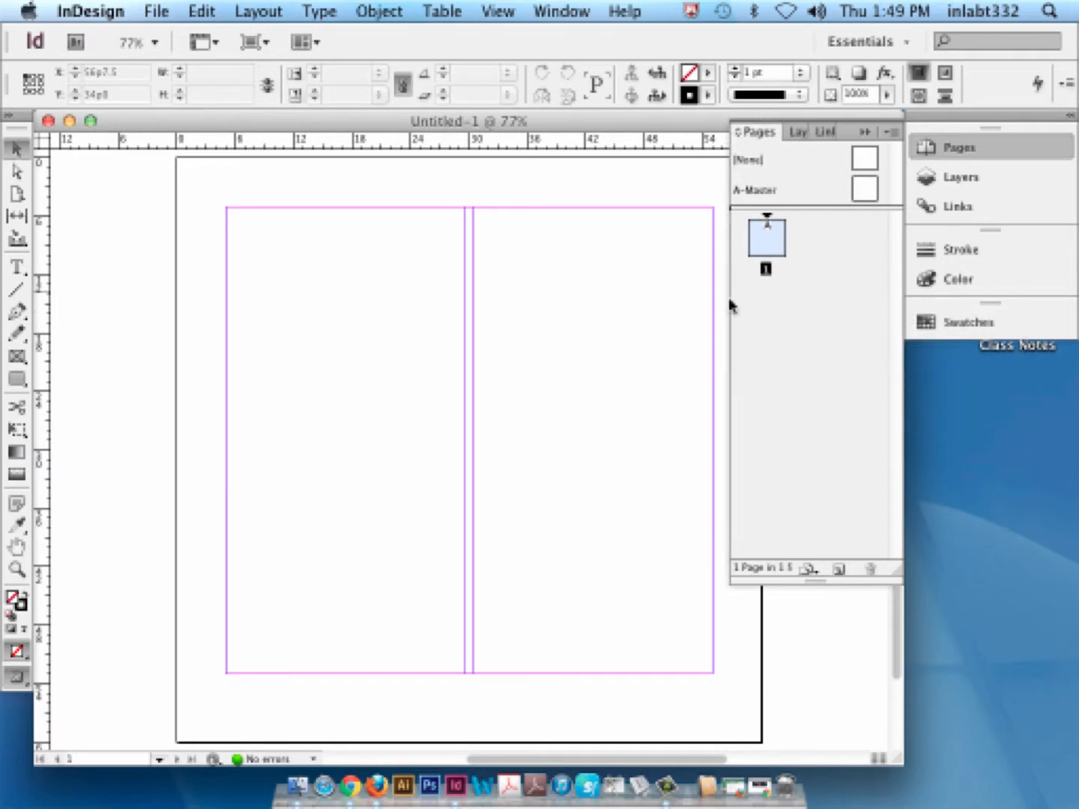
- Insert one page after page 1 and go to page 2 in the document window
right_click(795, 314)
click(836, 324)
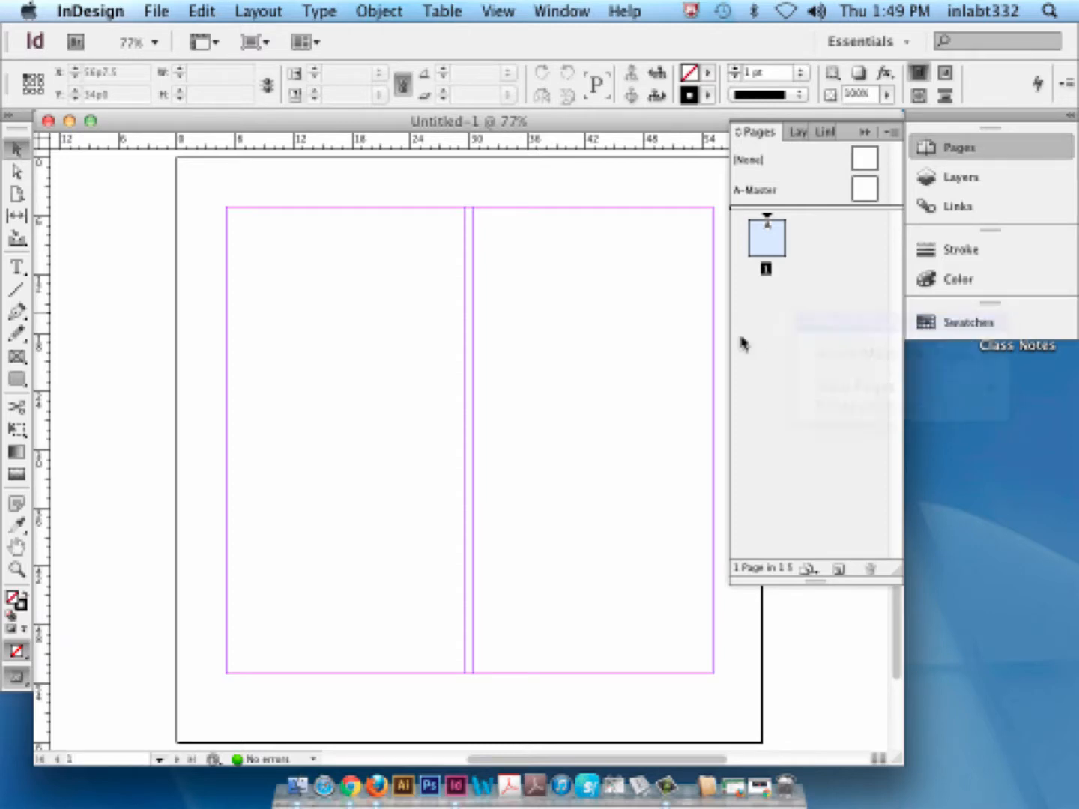
click(719, 400)
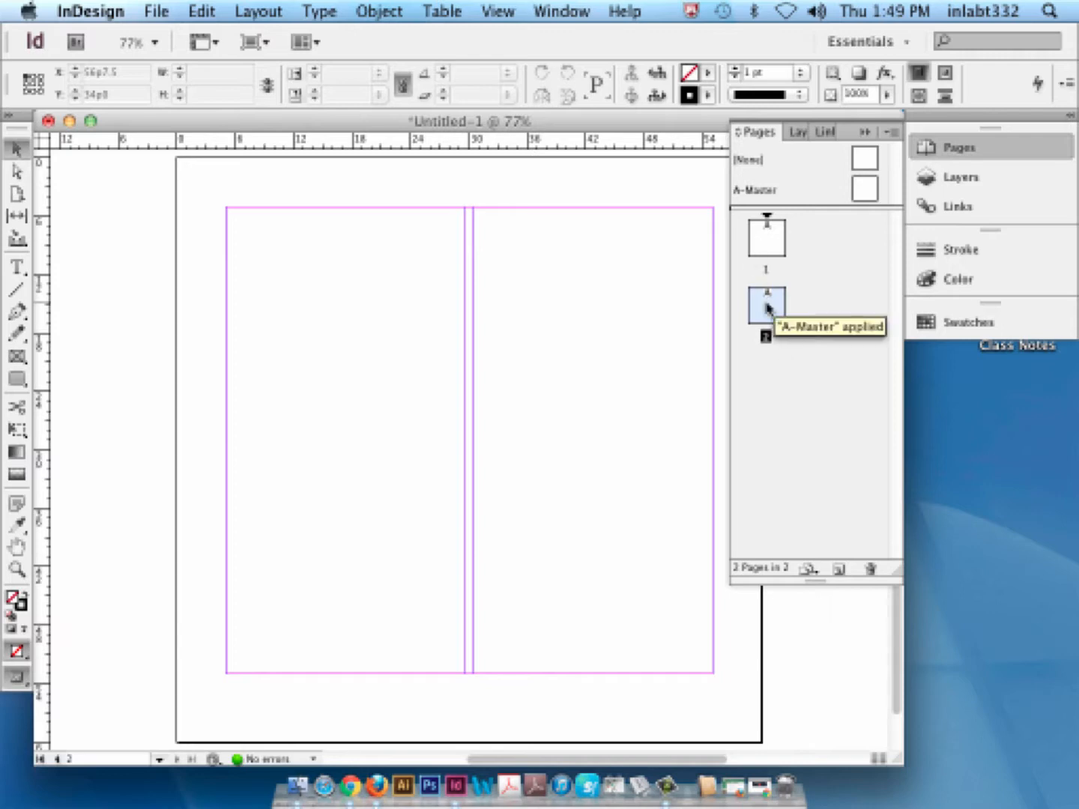
double_click(770, 311)
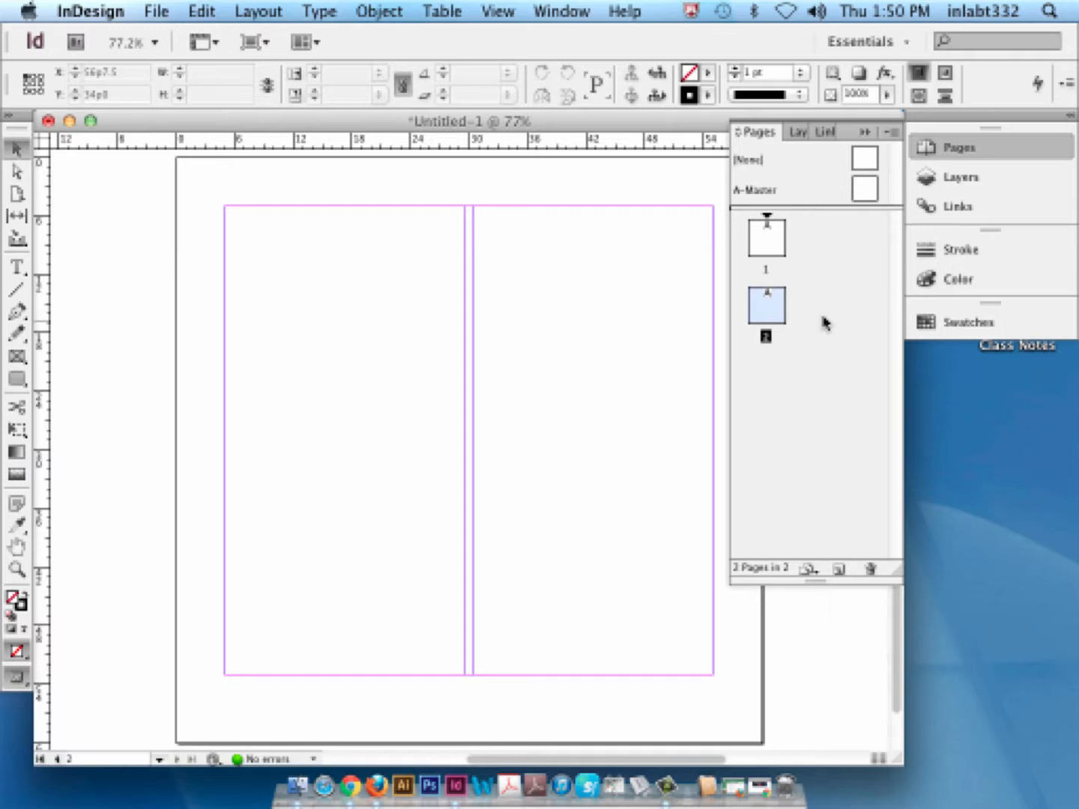
click(157, 11)
mouse_move(210, 37)
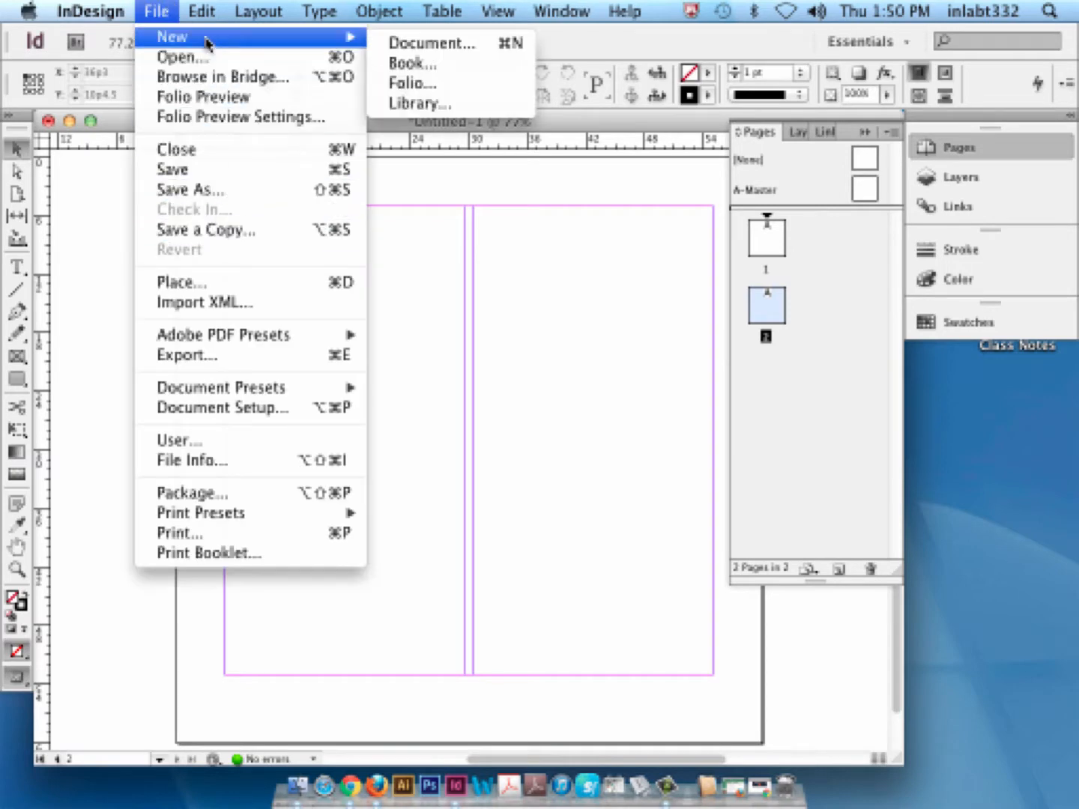
click(415, 43)
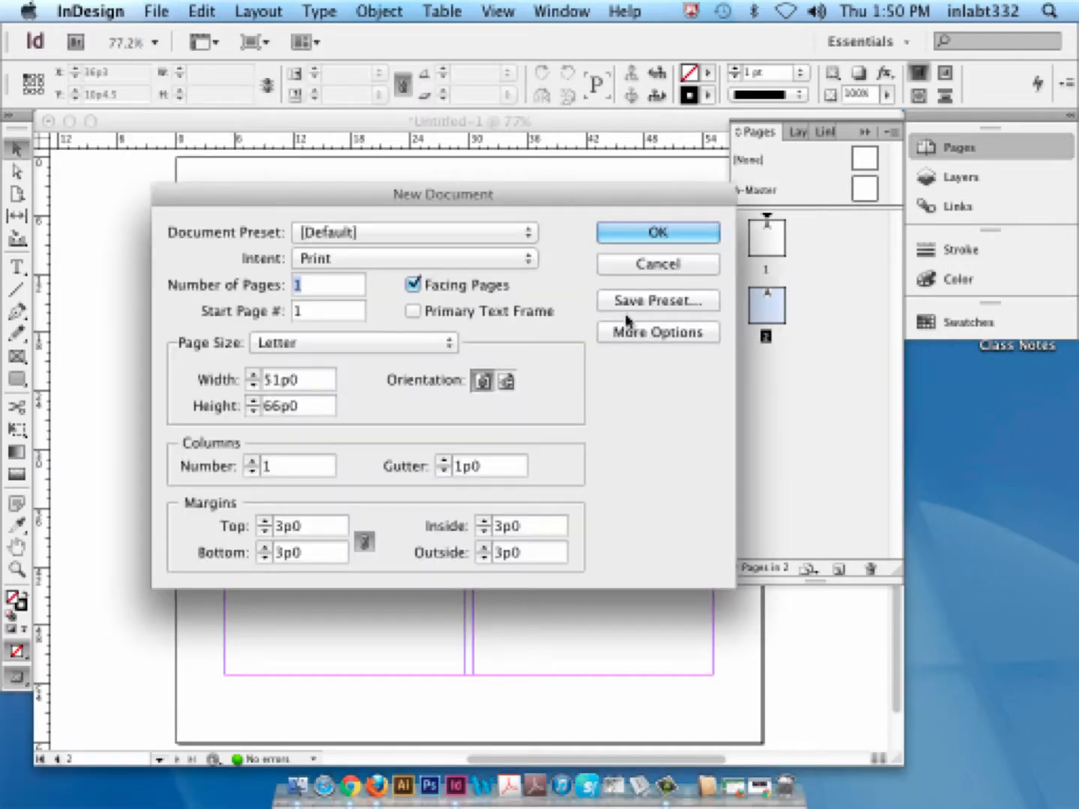
double_click(268, 466)
click(644, 268)
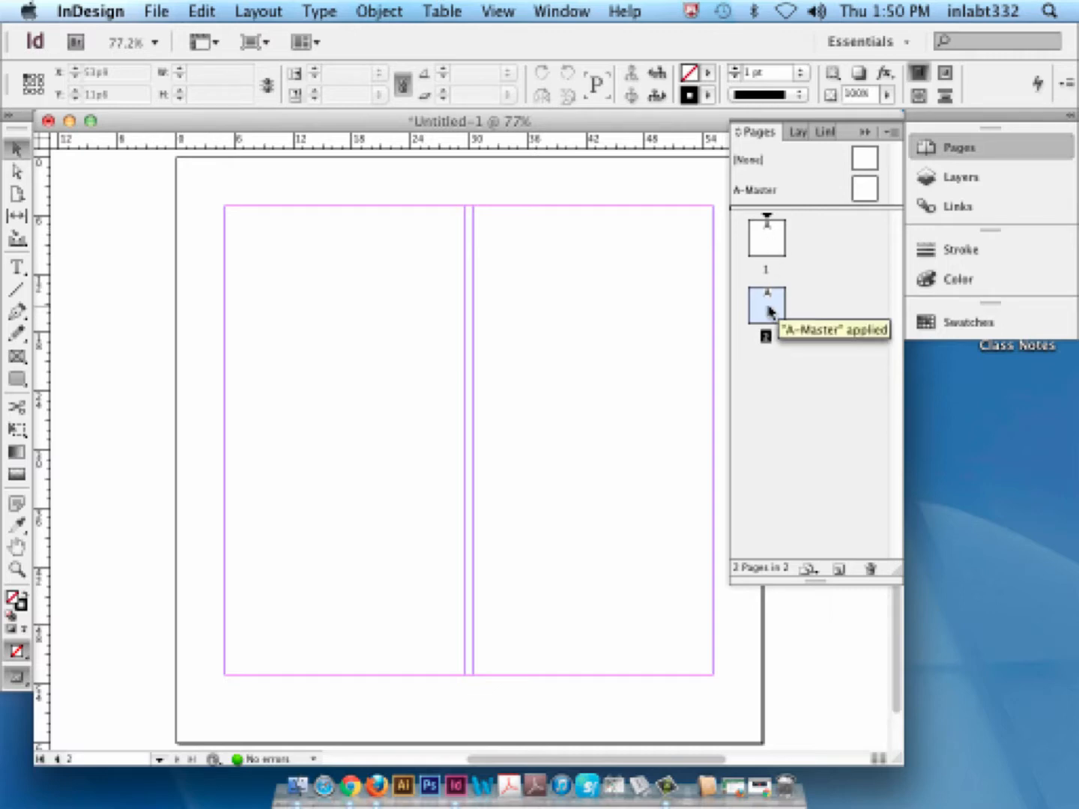
- Set the number of columns on page 2 to 3, toggling the preview to check the layout before applying it
click(278, 12)
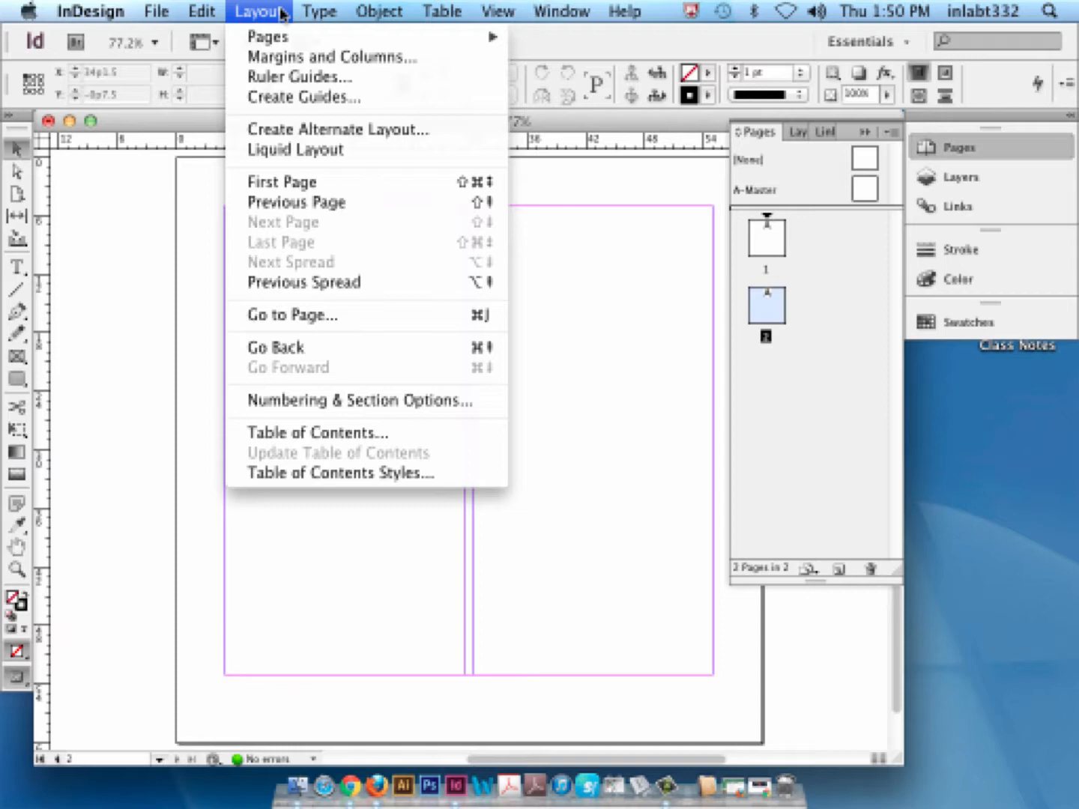
mouse_move(282, 38)
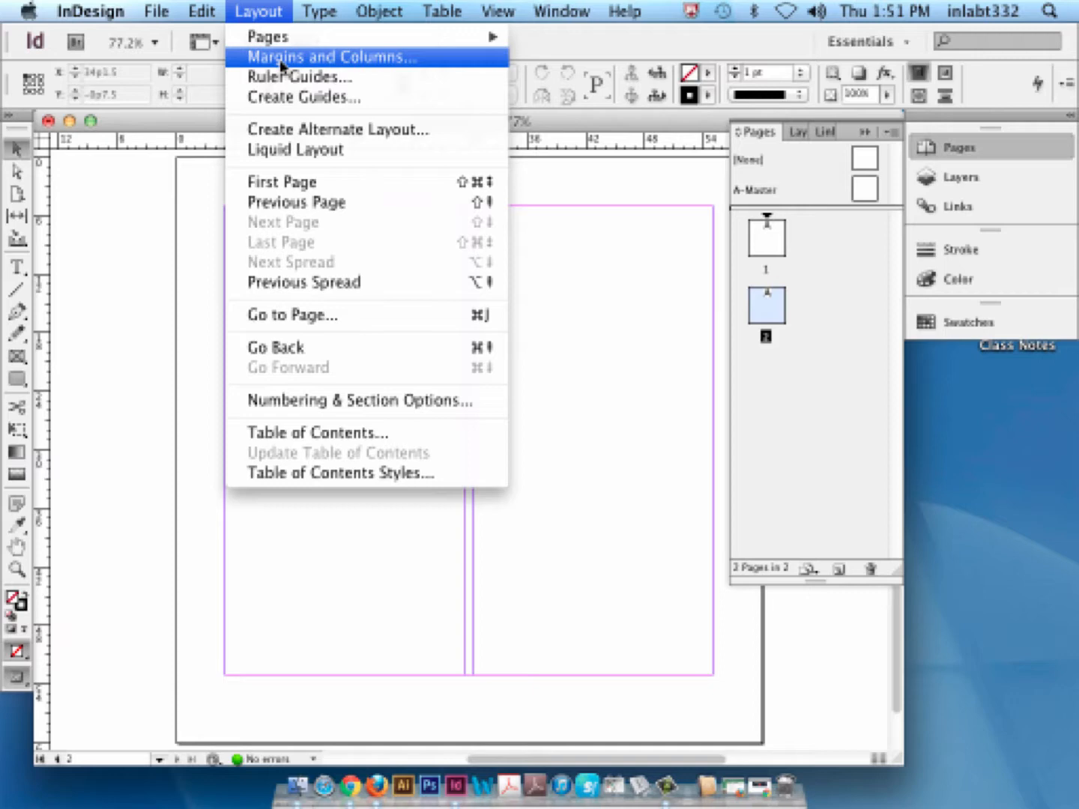
click(280, 58)
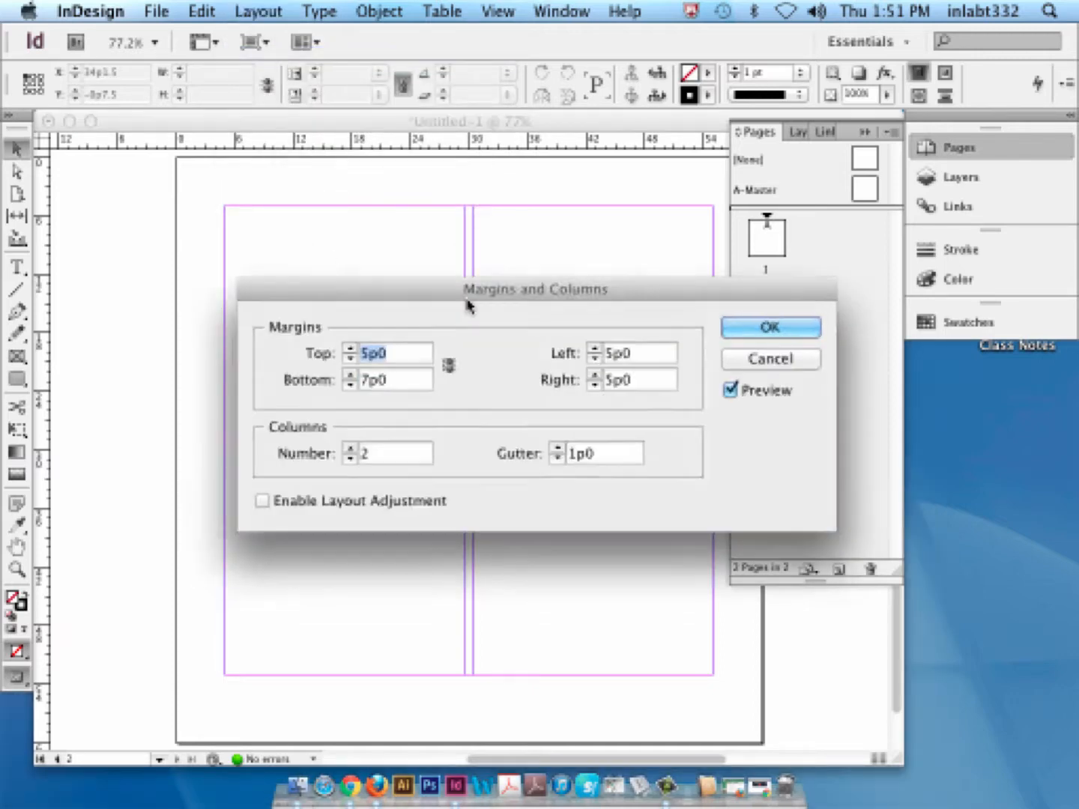
drag(467, 303, 396, 140)
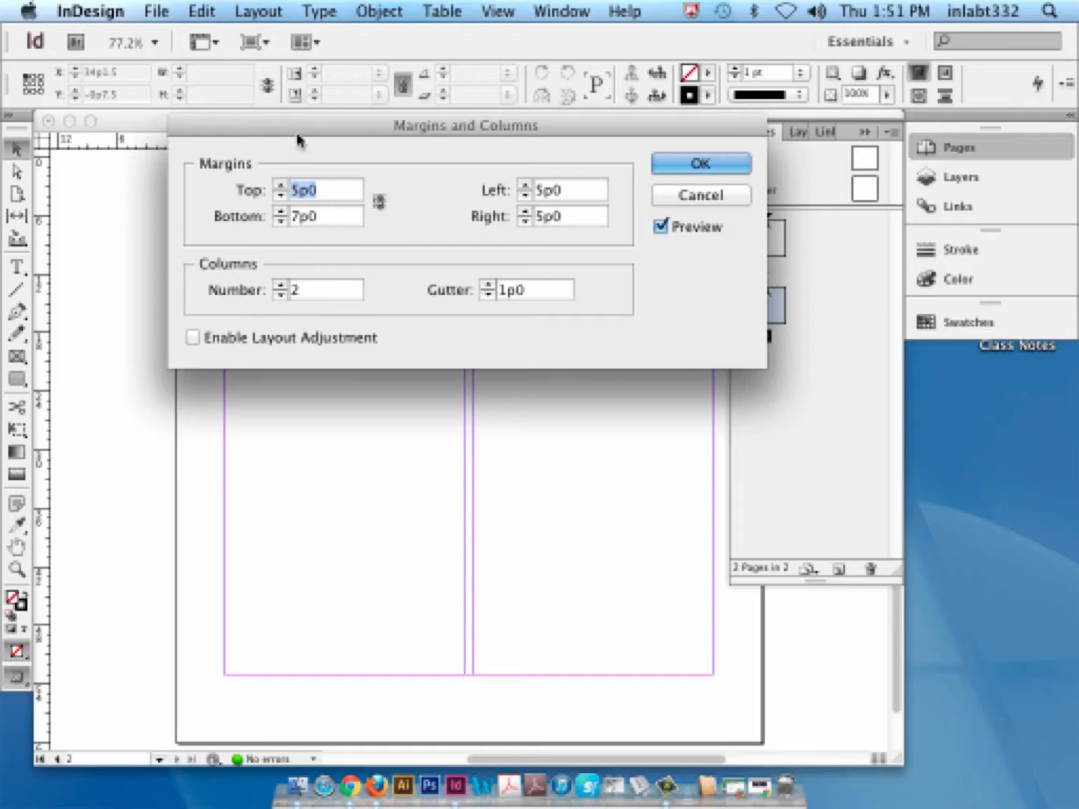
double_click(293, 289)
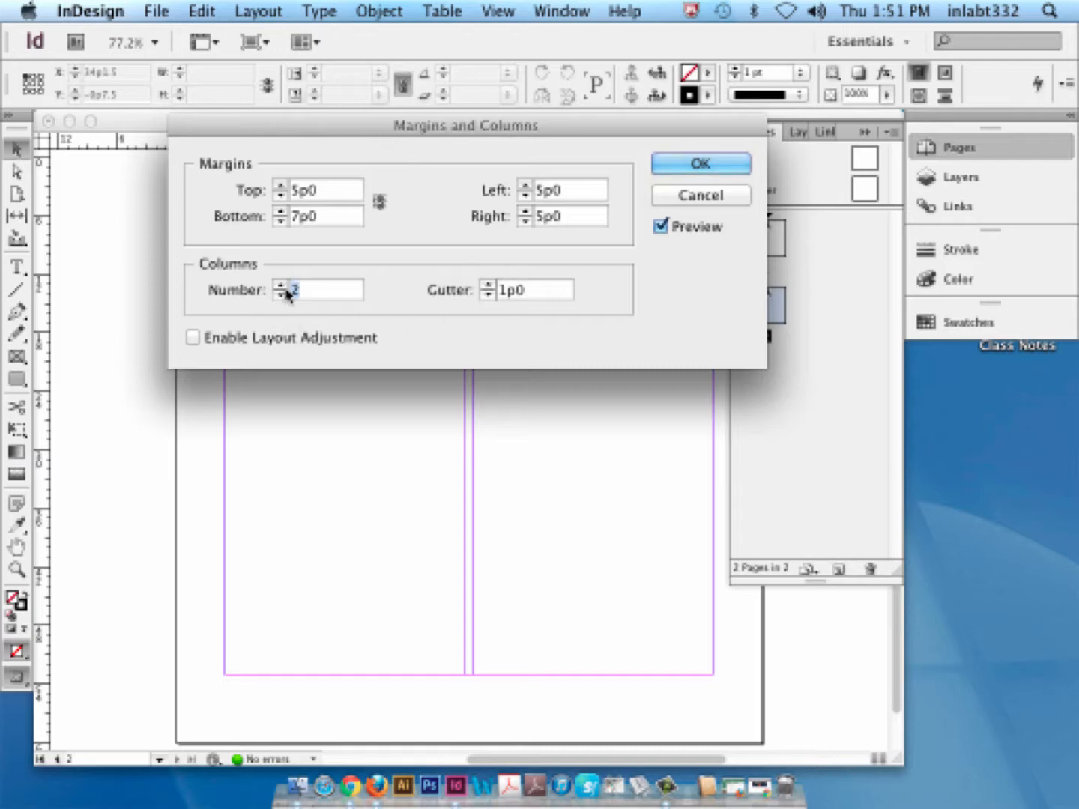
text(3)
click(660, 228)
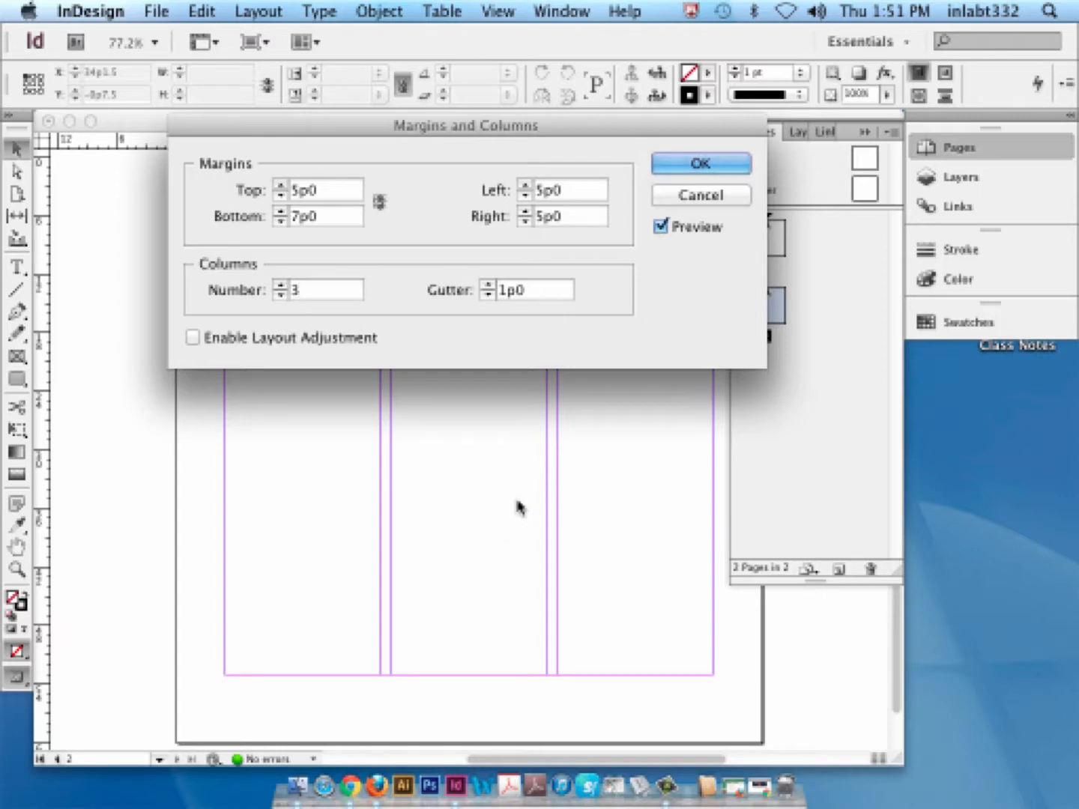
click(667, 227)
click(666, 228)
click(686, 165)
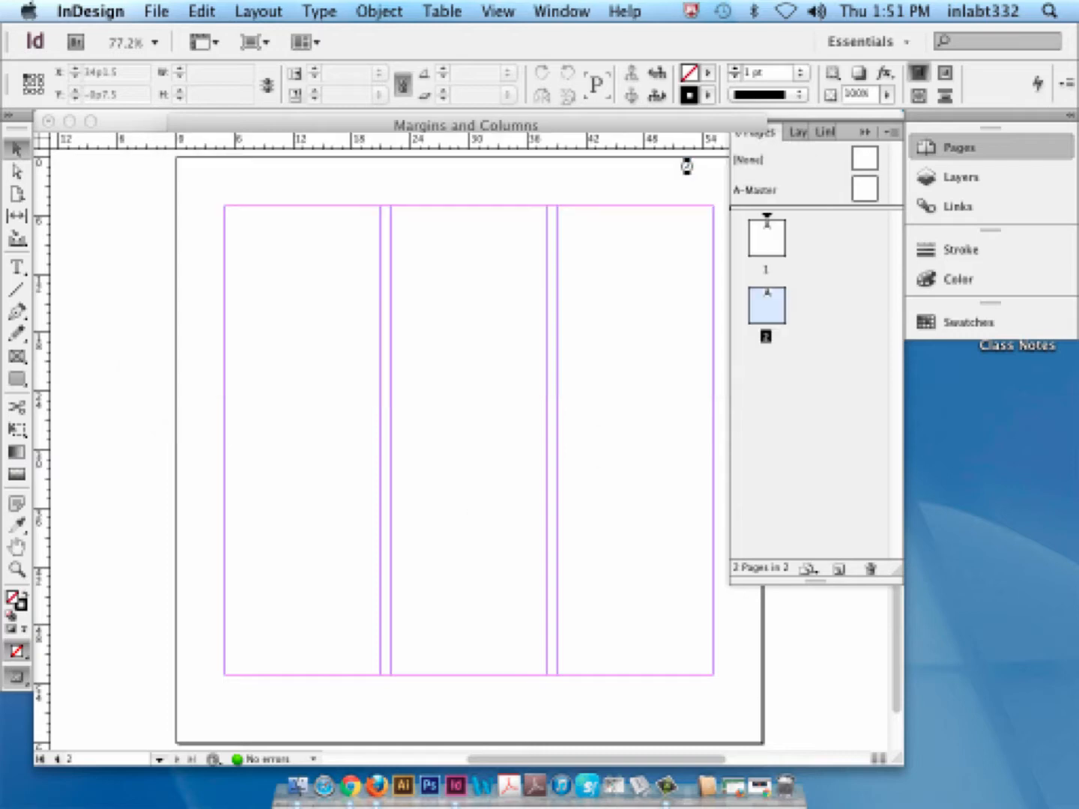
- Display page 1 and return to page 2 to compare their column layouts
double_click(768, 251)
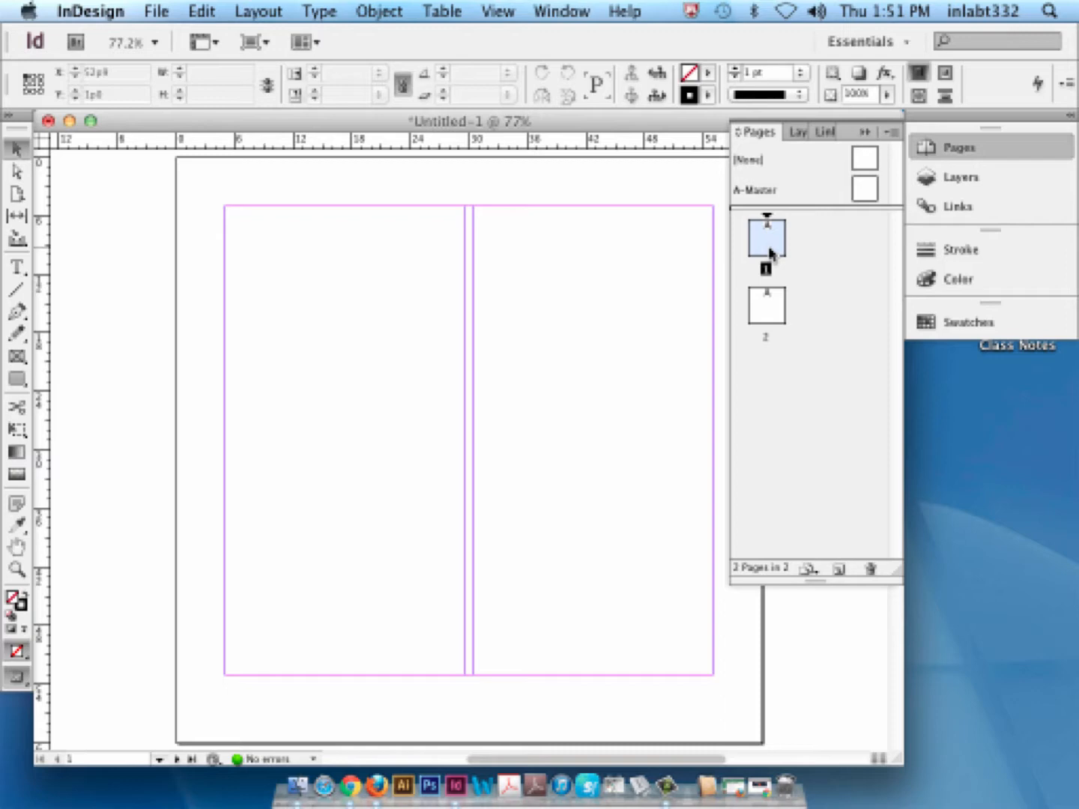
double_click(765, 306)
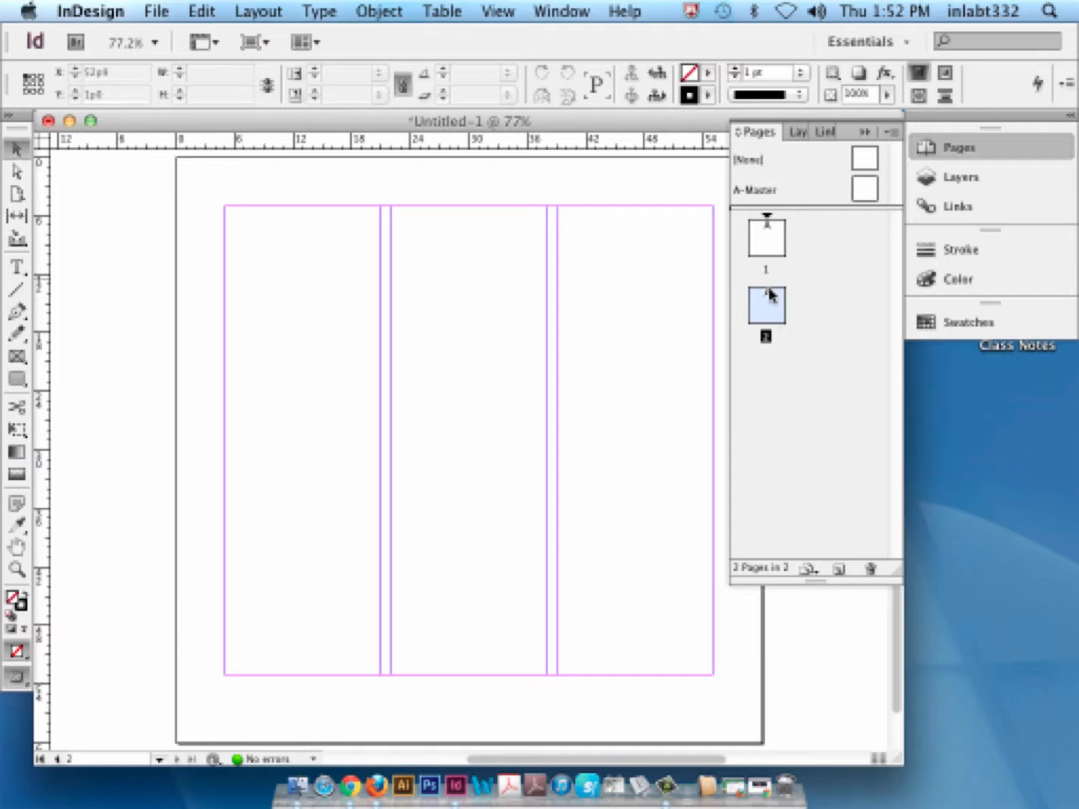
- Insert one page after page 2
right_click(807, 344)
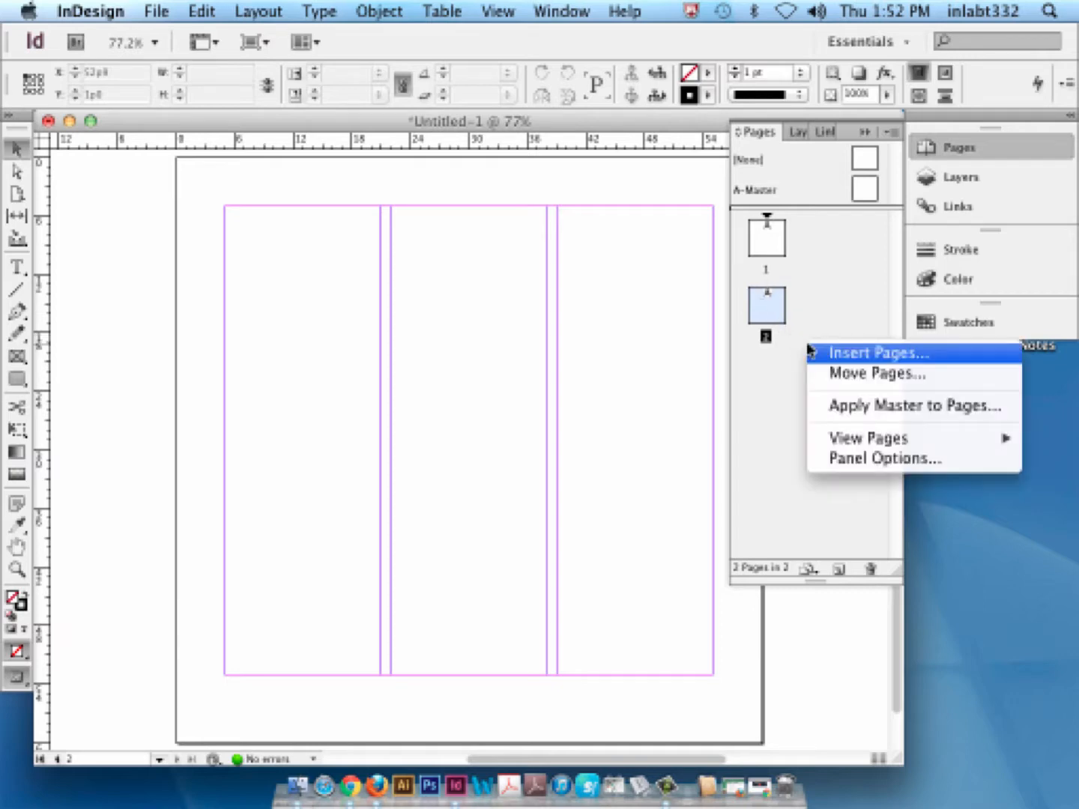
click(848, 354)
click(718, 401)
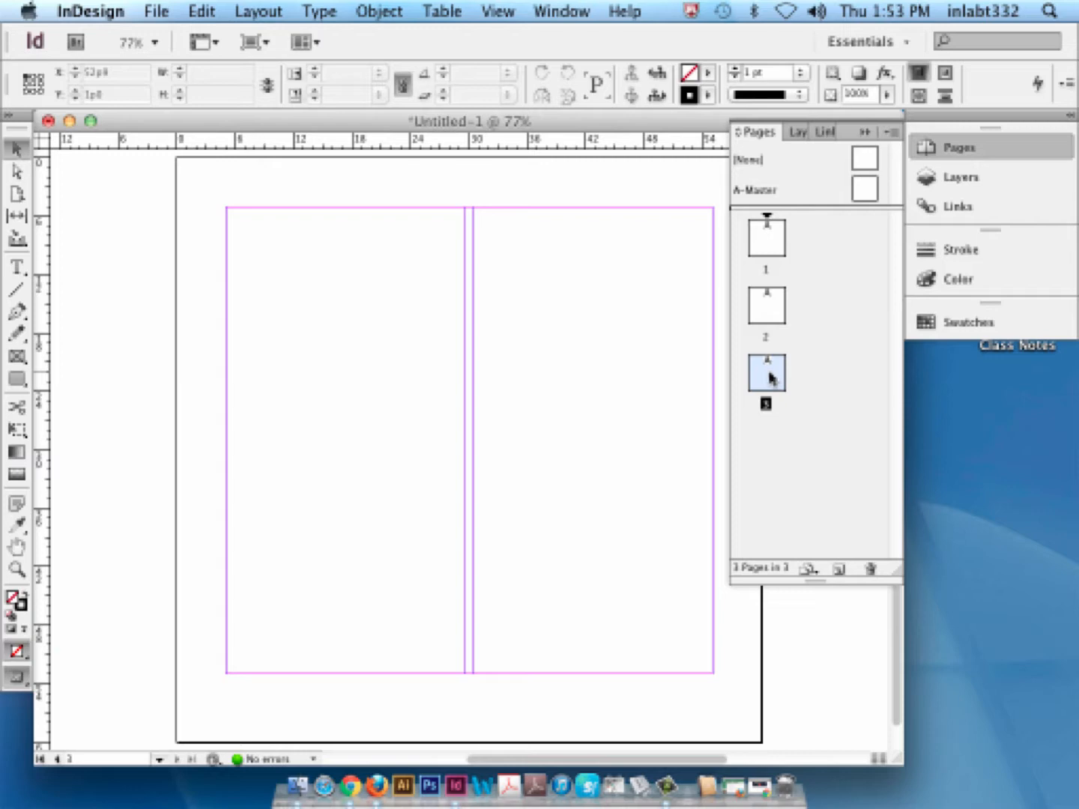
- Set the number of columns on page 3 to 4 and display page 1
double_click(770, 378)
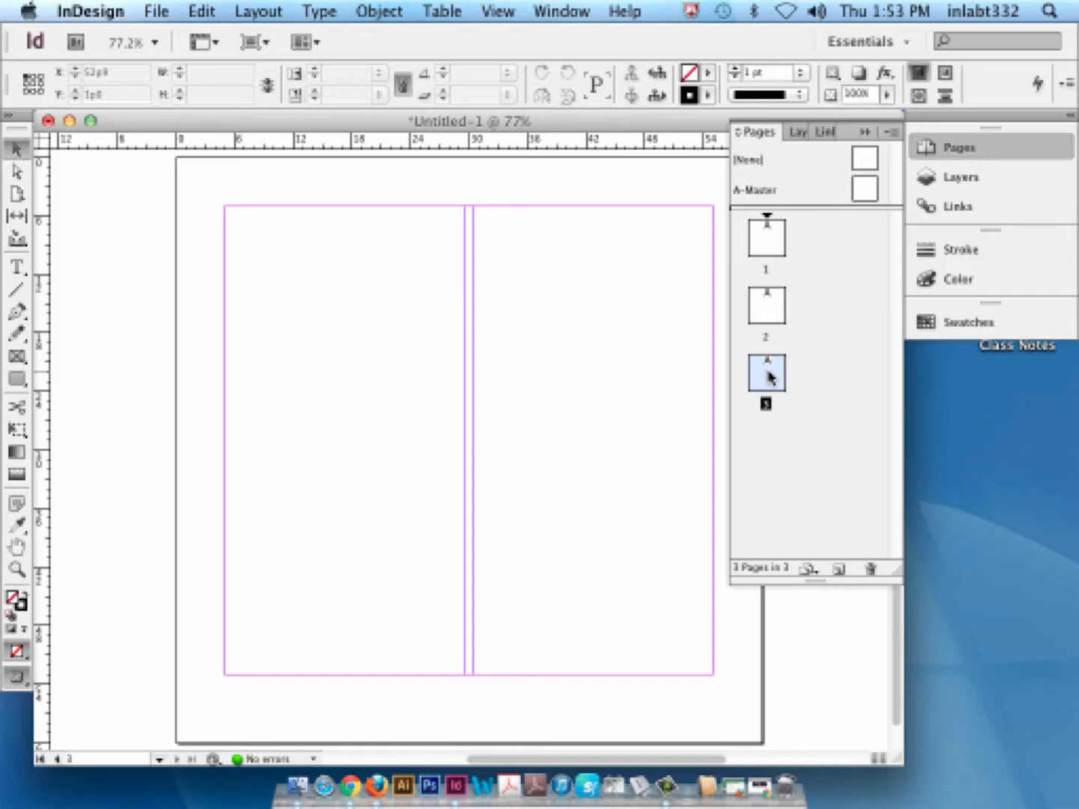
click(263, 10)
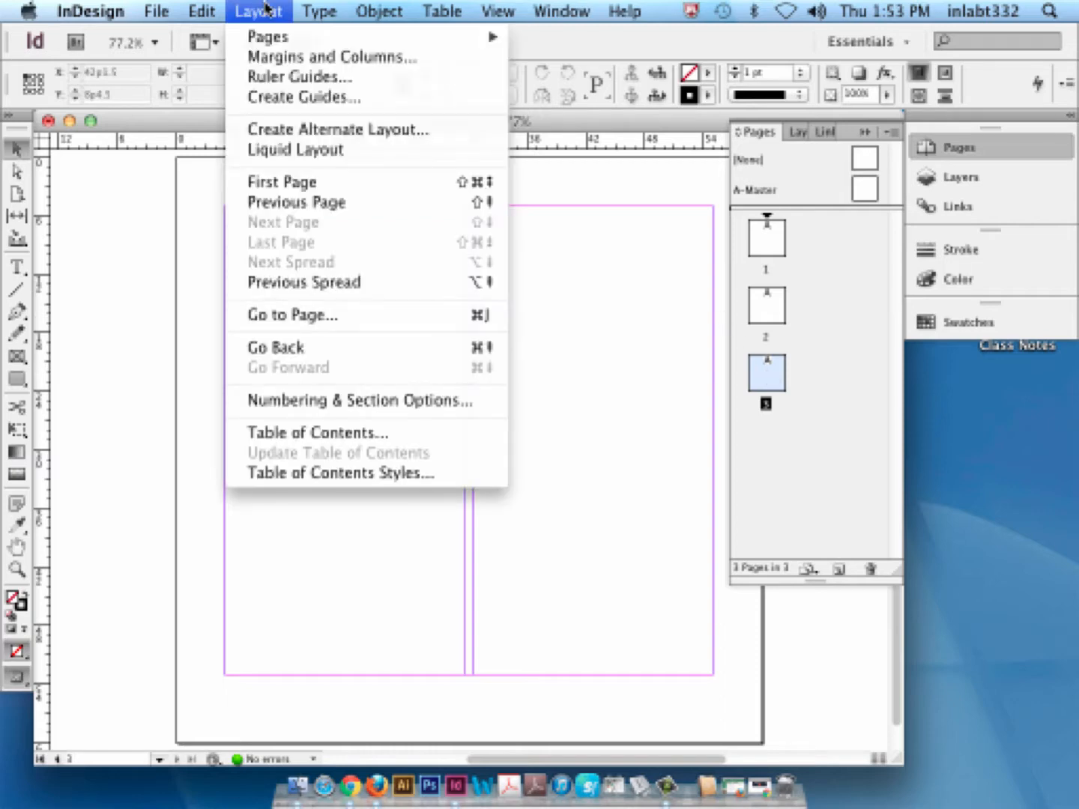
click(284, 58)
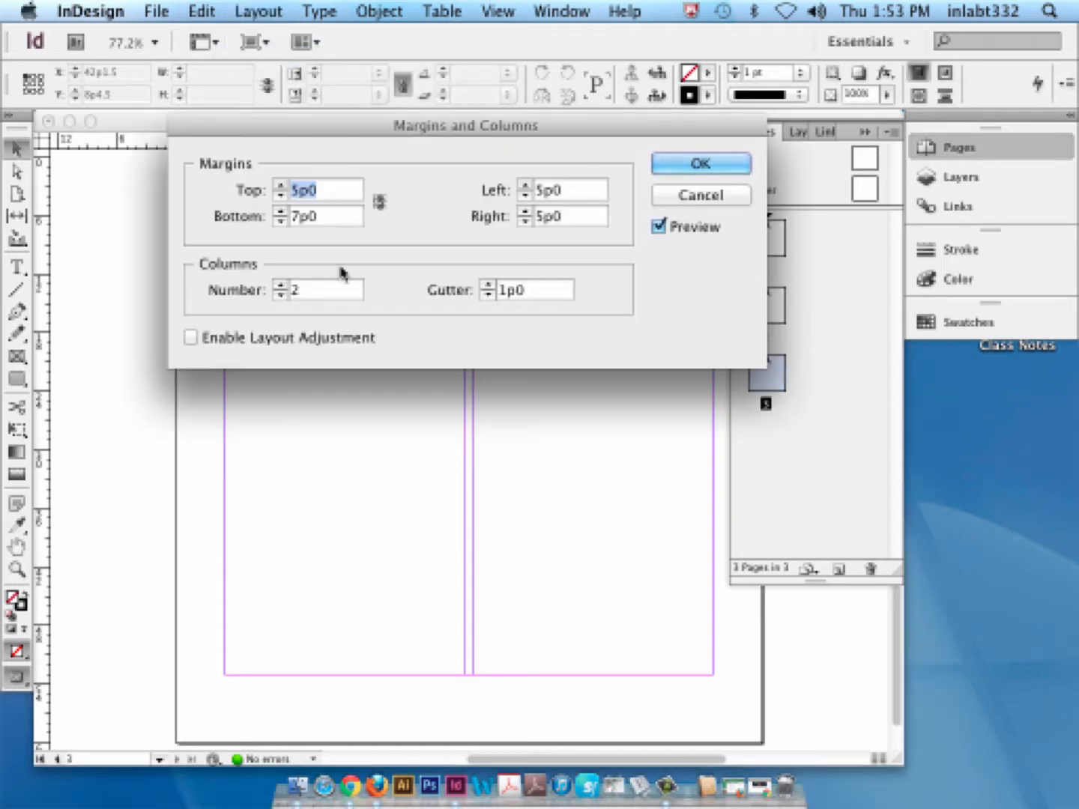
drag(322, 294, 285, 294)
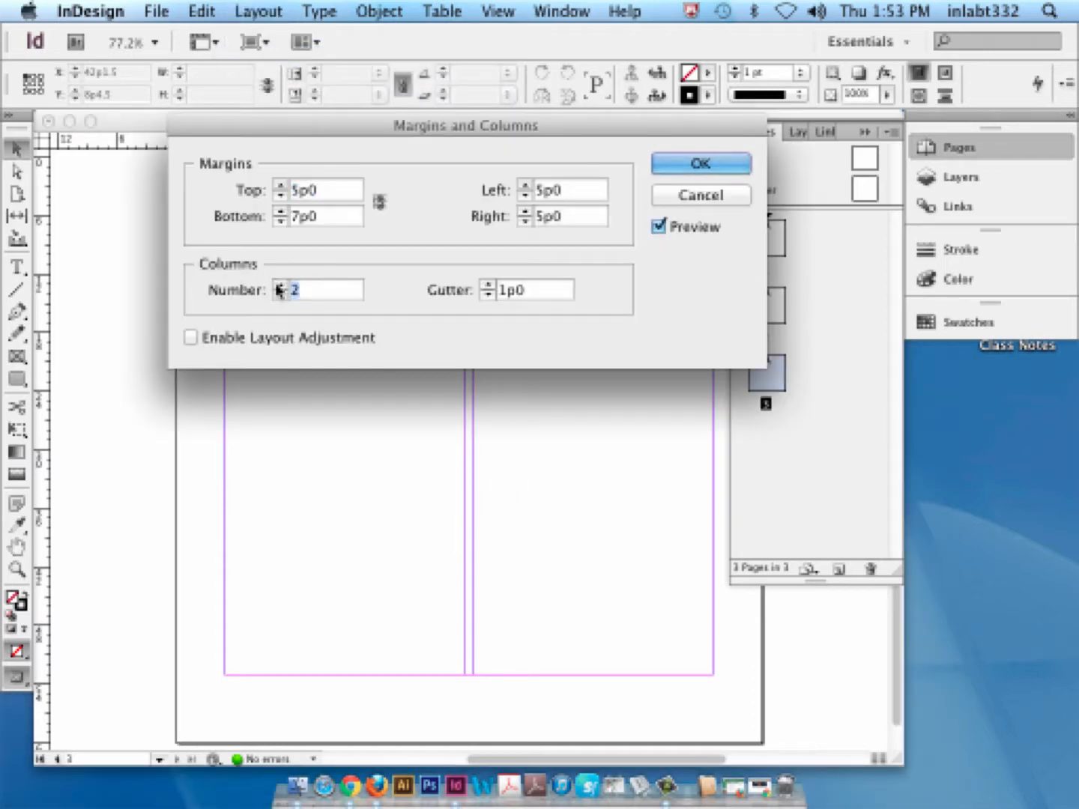
text(4)
click(698, 165)
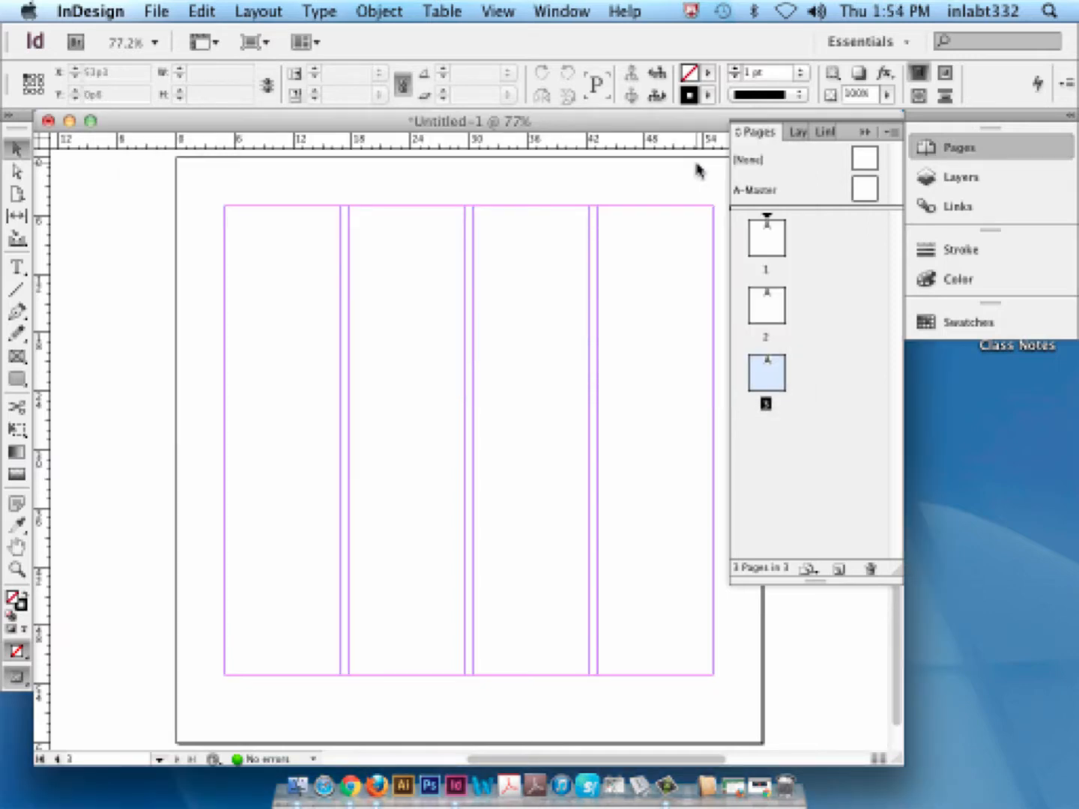
double_click(766, 253)
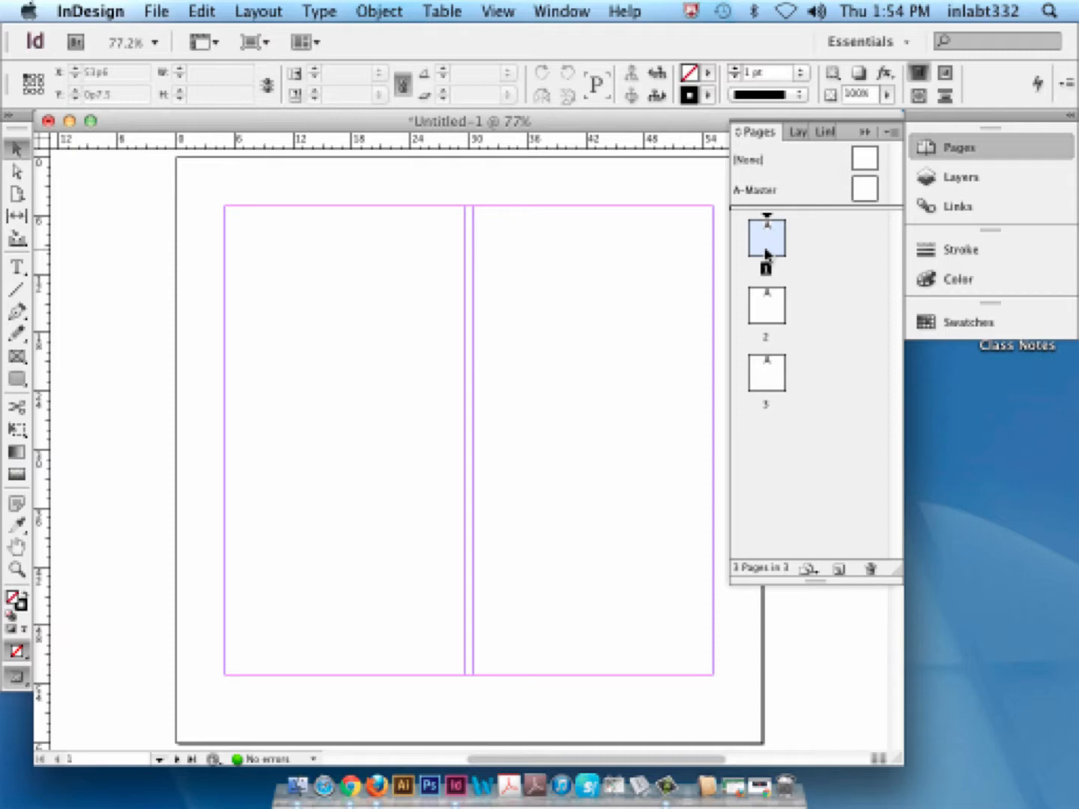
- Display page 3 and review the facing pages option among the new document settings without creating a document
double_click(777, 375)
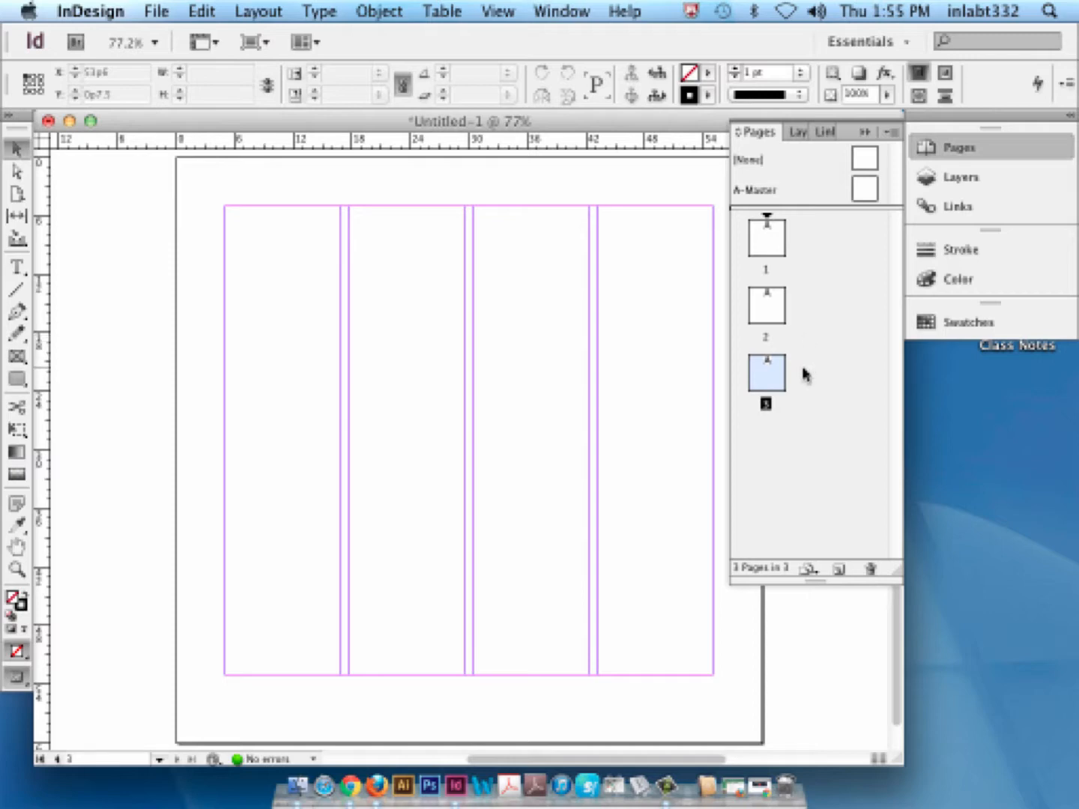
click(156, 11)
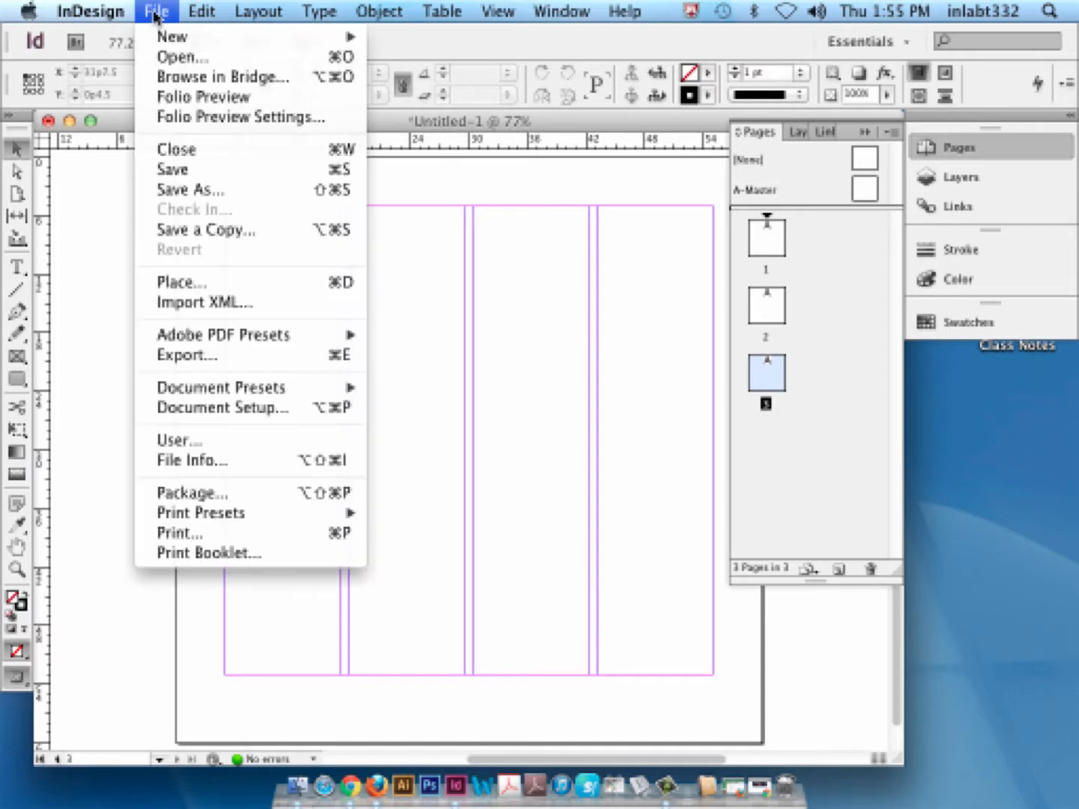
mouse_move(176, 36)
click(474, 41)
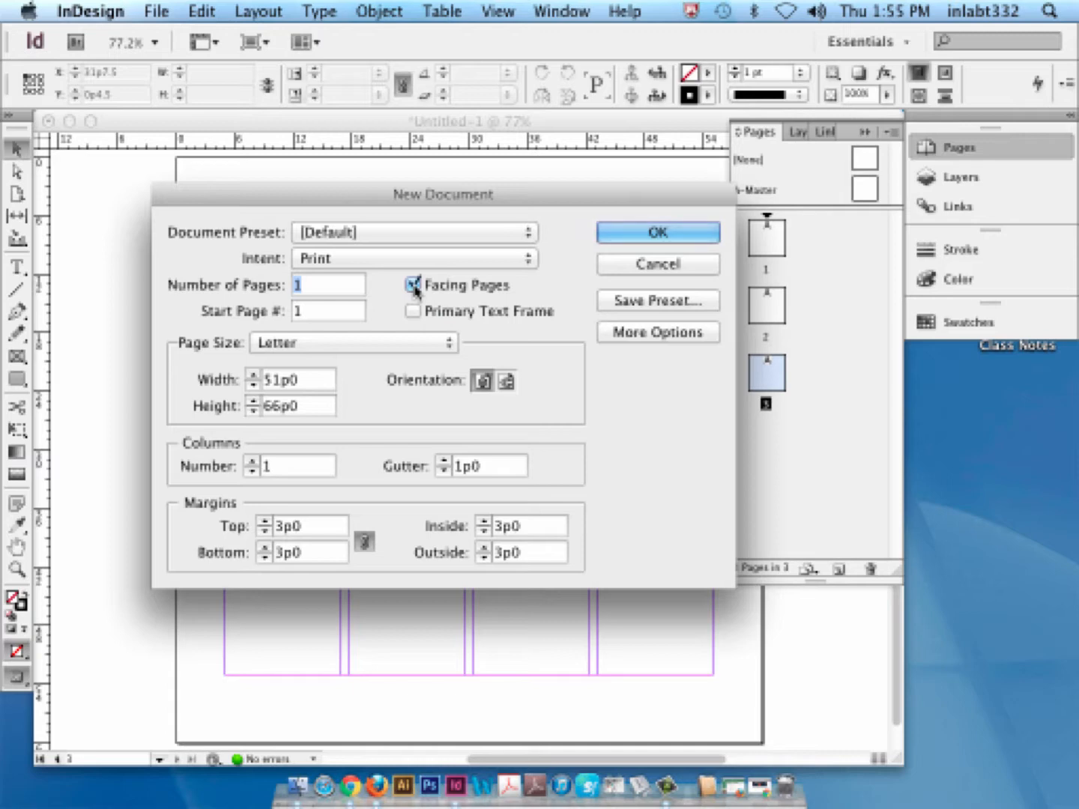
click(666, 270)
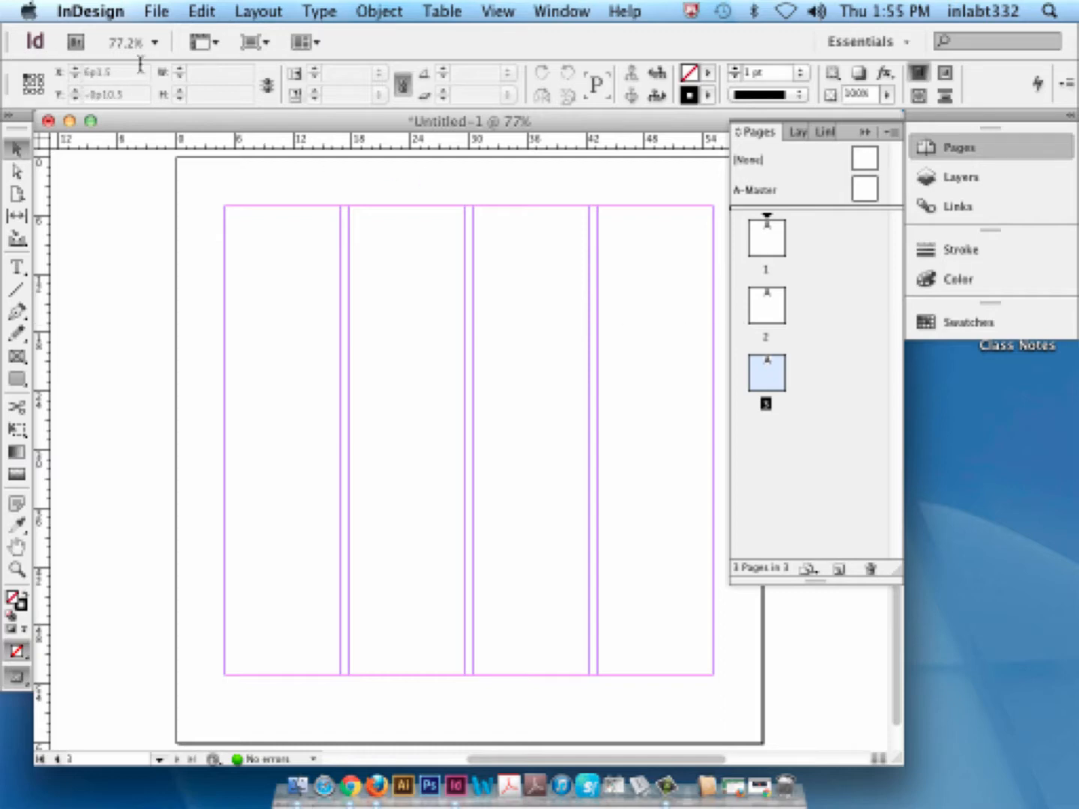
- Review the current document's setup, including its page count, facing pages option and page size
click(150, 9)
click(228, 407)
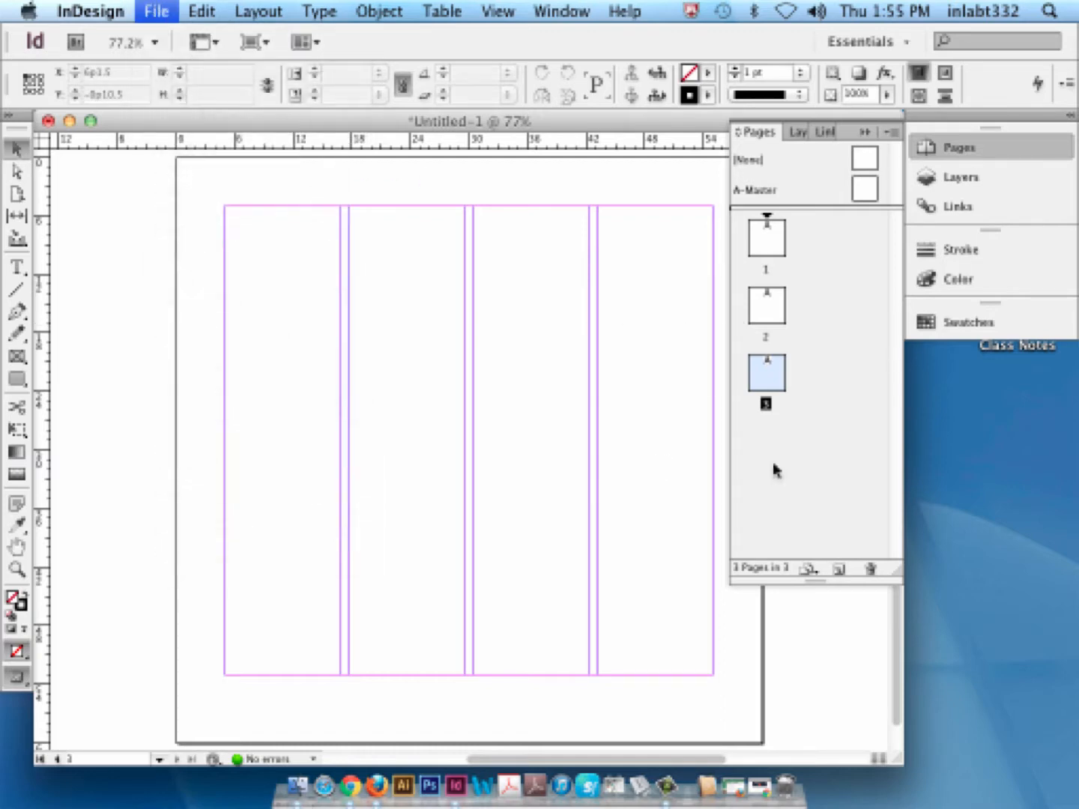
key(Escape)
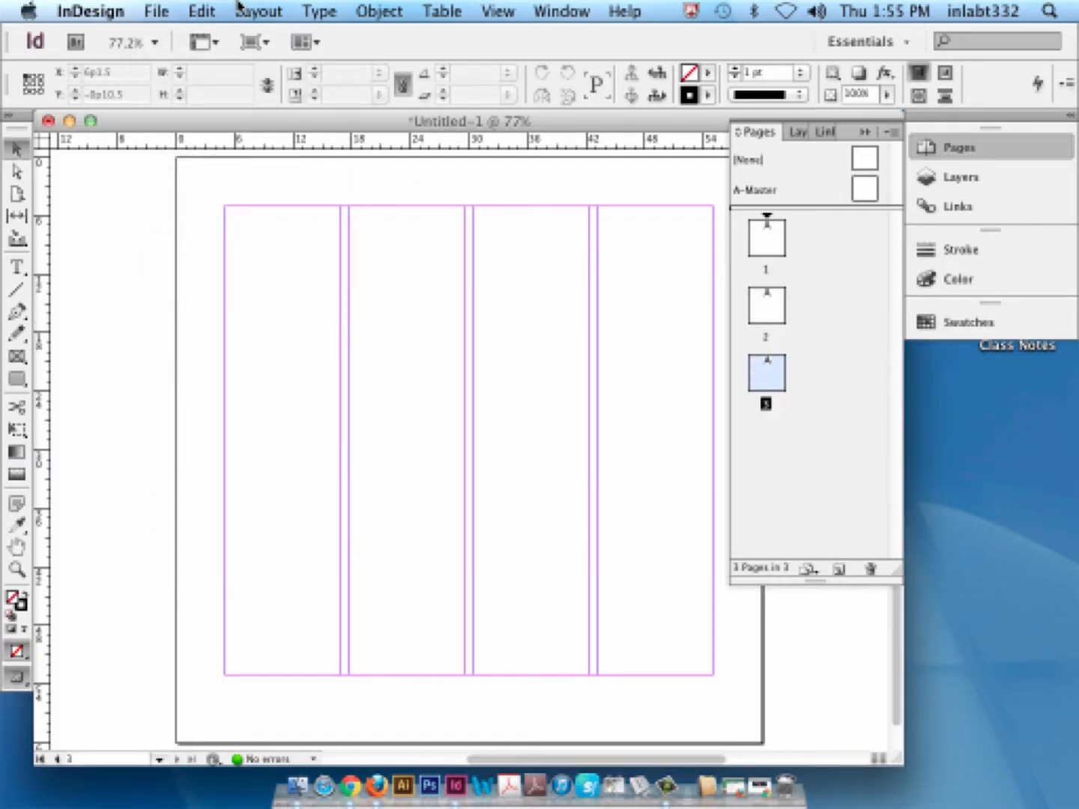
click(169, 9)
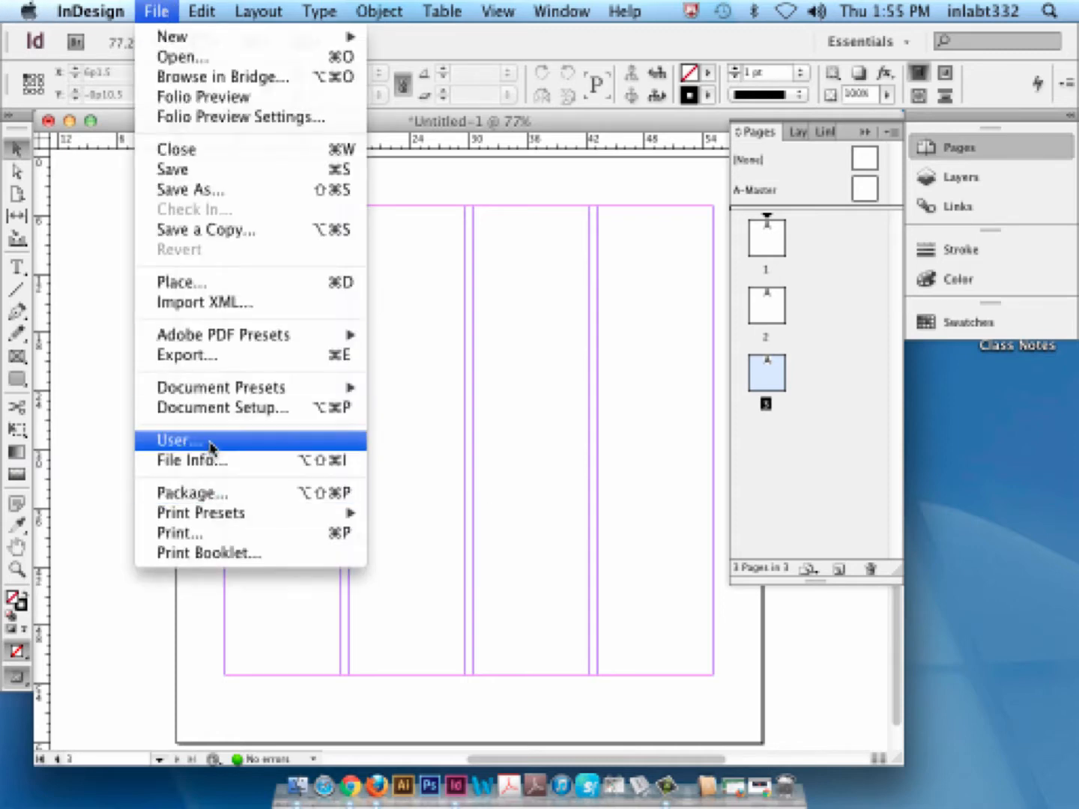
click(224, 408)
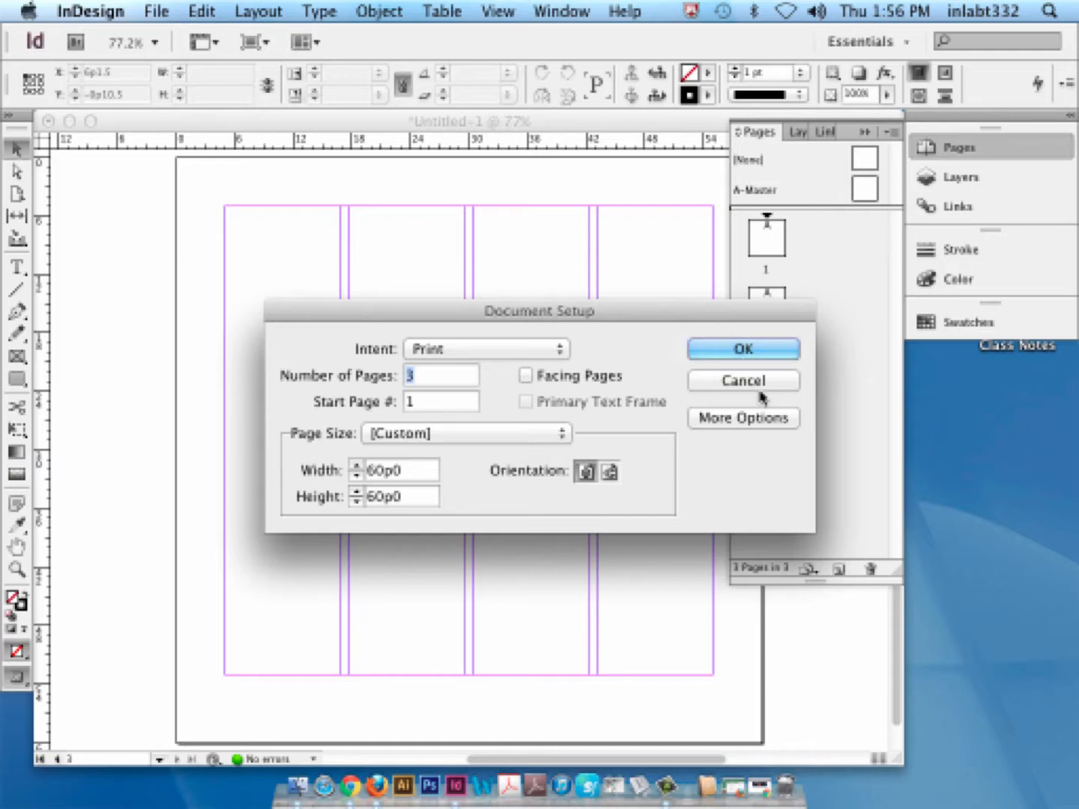
key(Return)
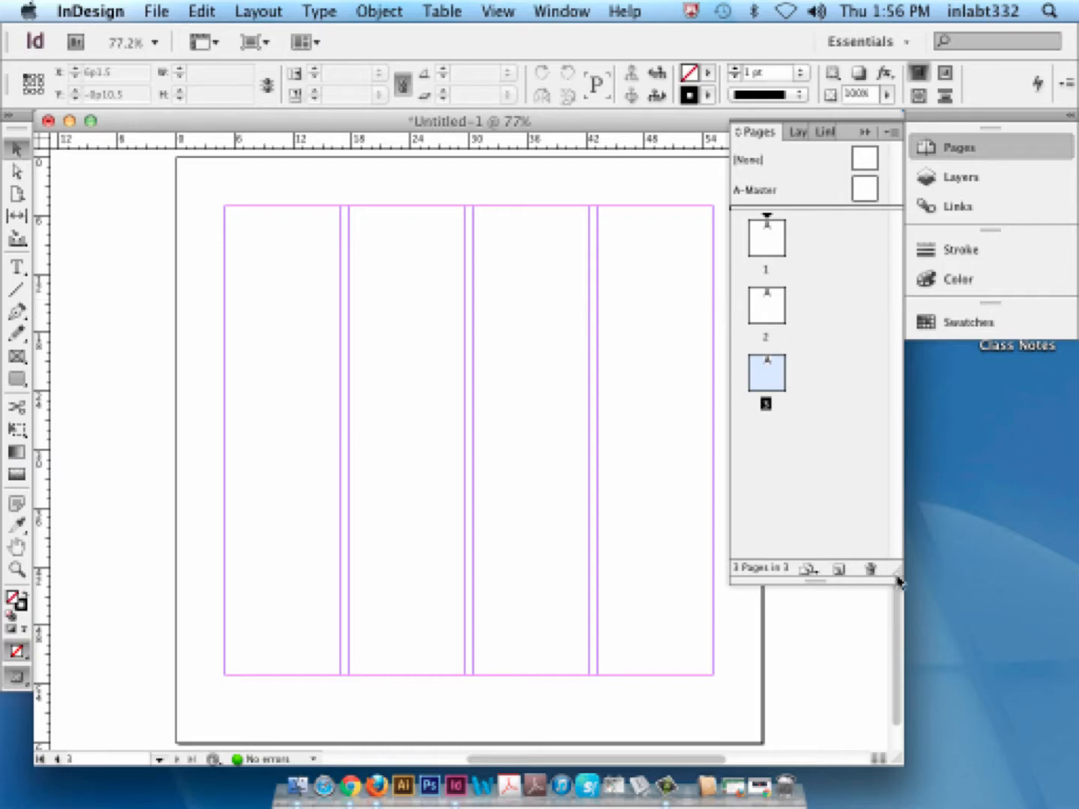
- Insert one page after page 3 and enlarge the Pages panel to fit all page thumbnails
drag(896, 578, 893, 487)
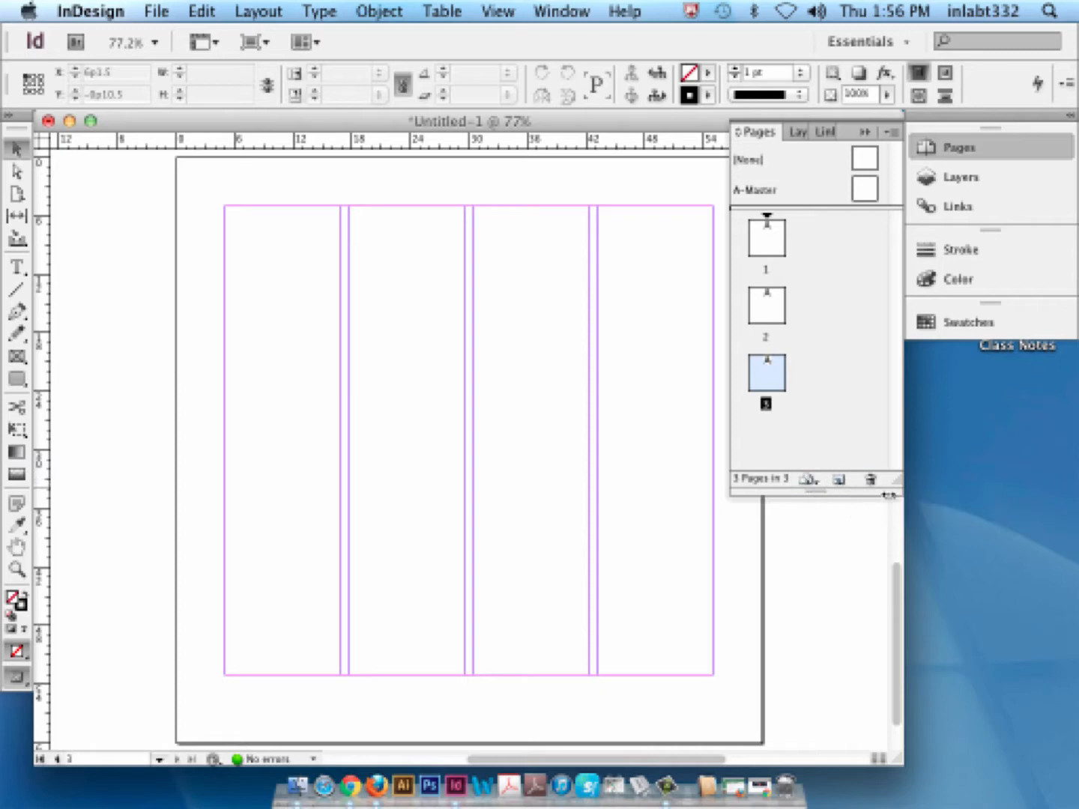
click(840, 481)
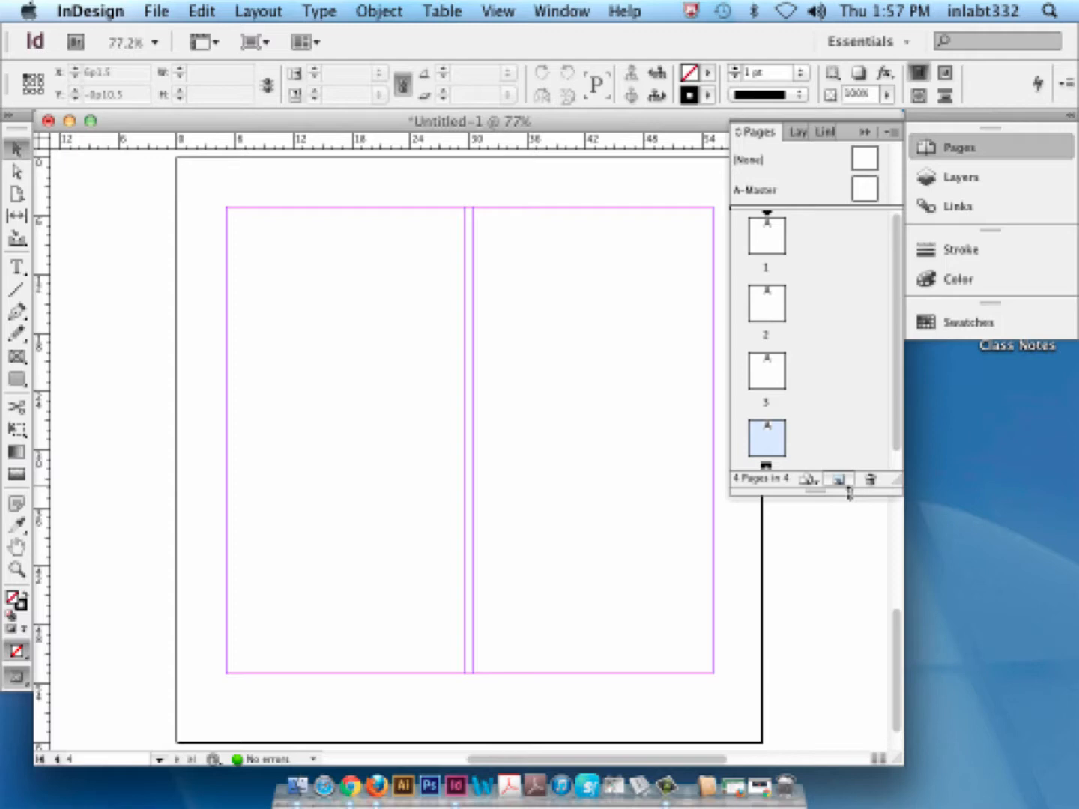
drag(897, 482, 900, 634)
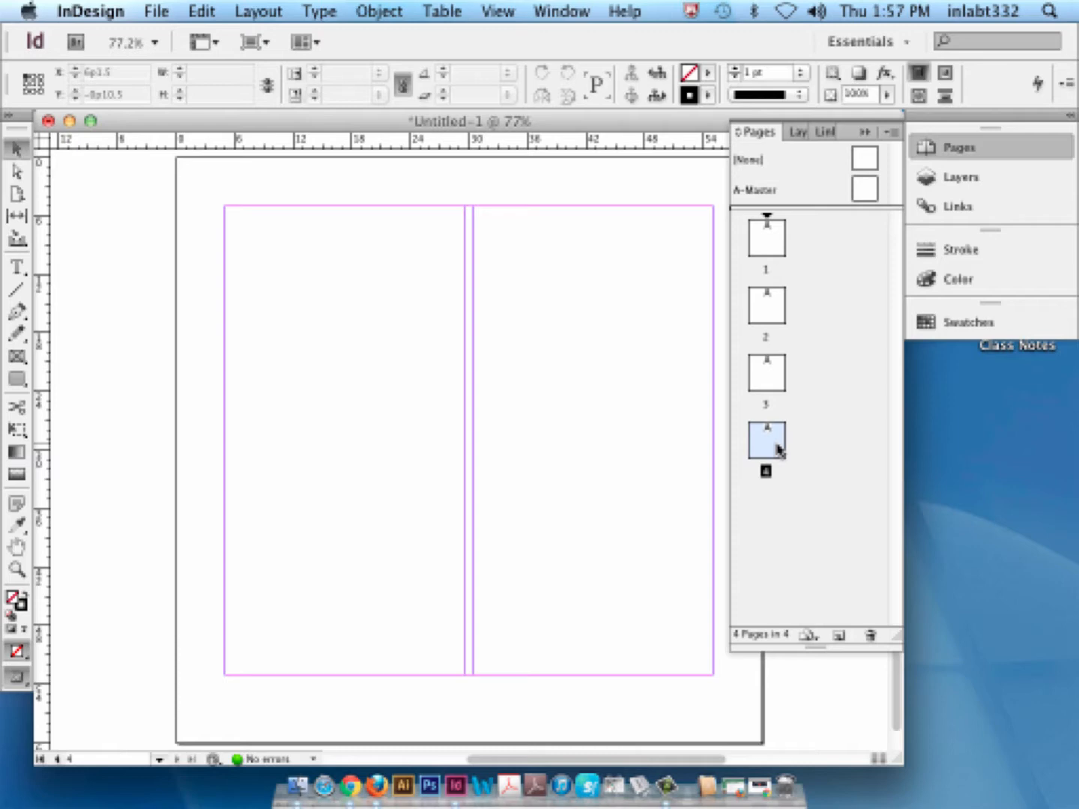
- Set the number of columns on page 4 to 8, keeping the existing margins and gutter
click(267, 11)
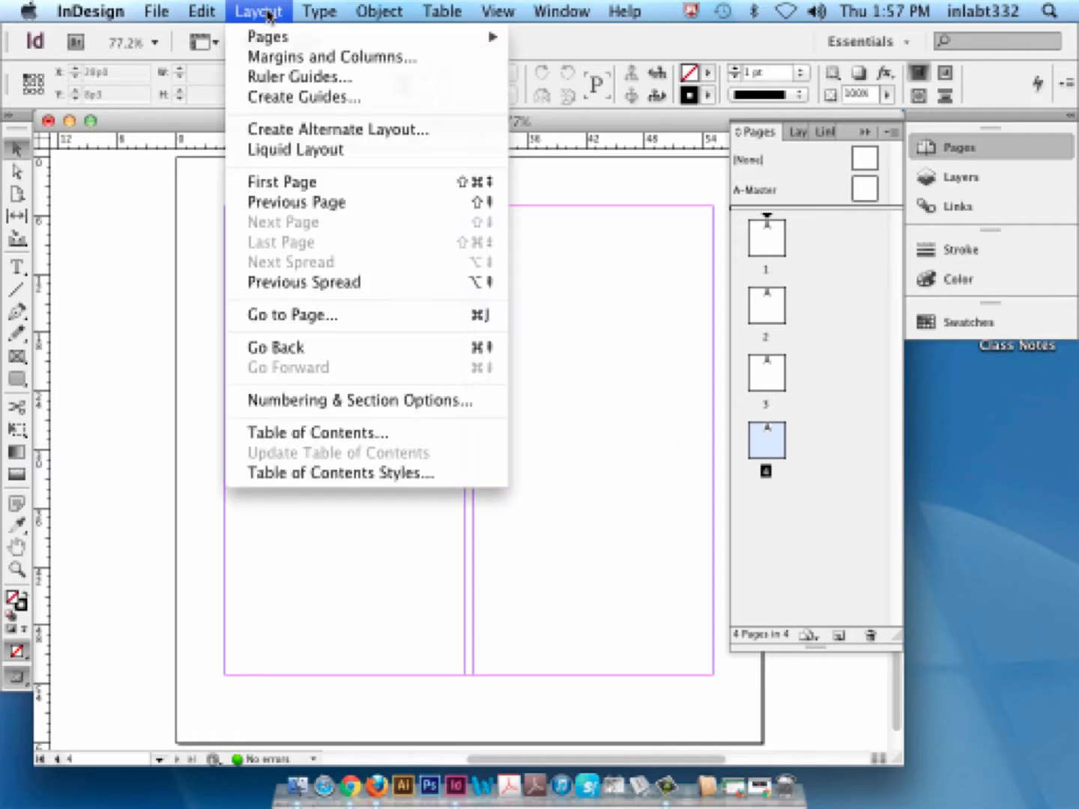
click(281, 57)
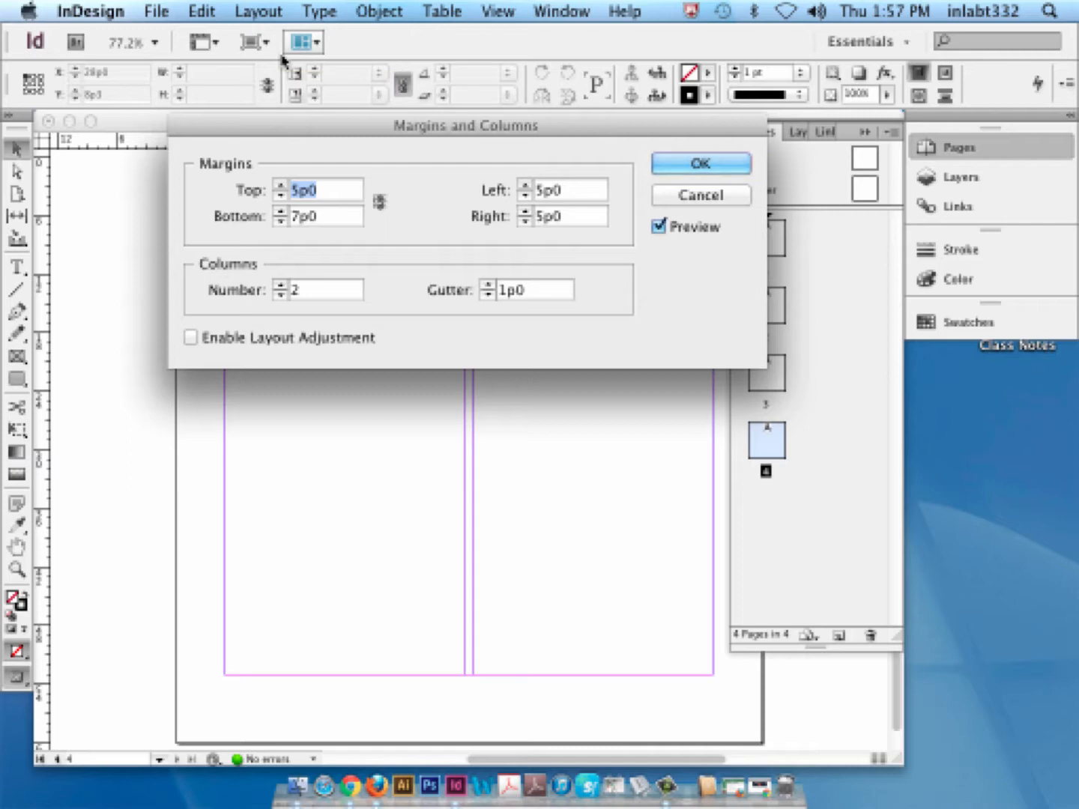
drag(313, 291, 284, 294)
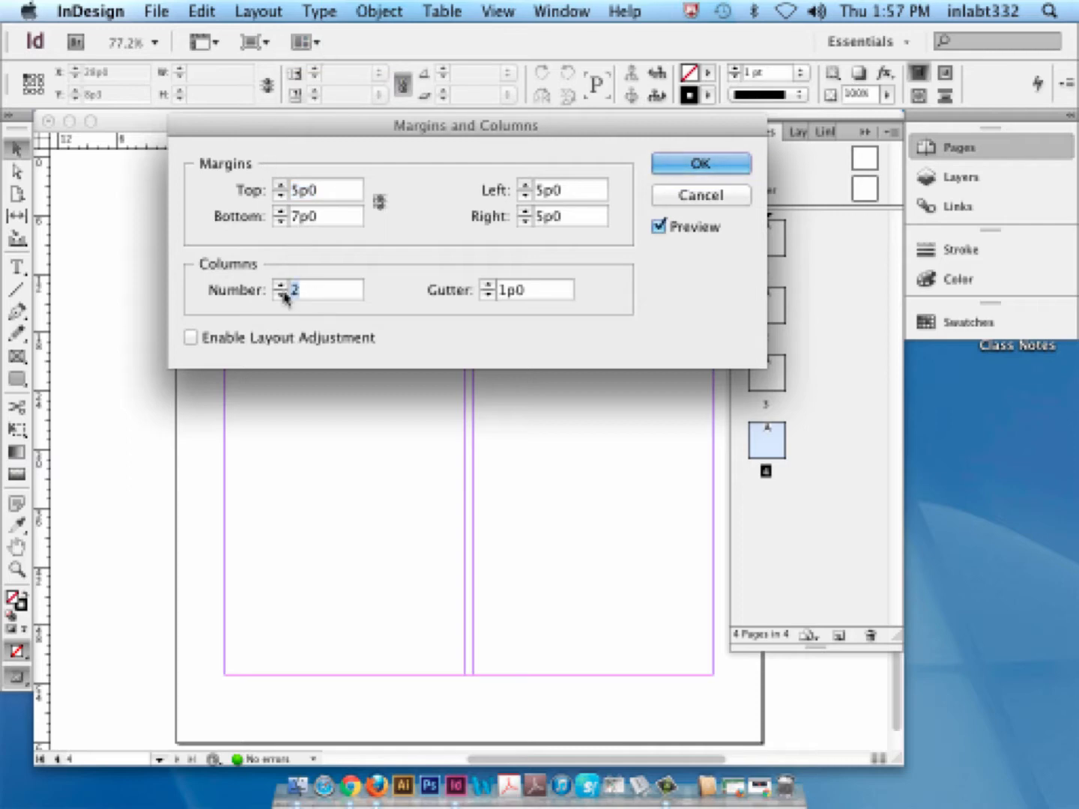
text(8)
key(Tab)
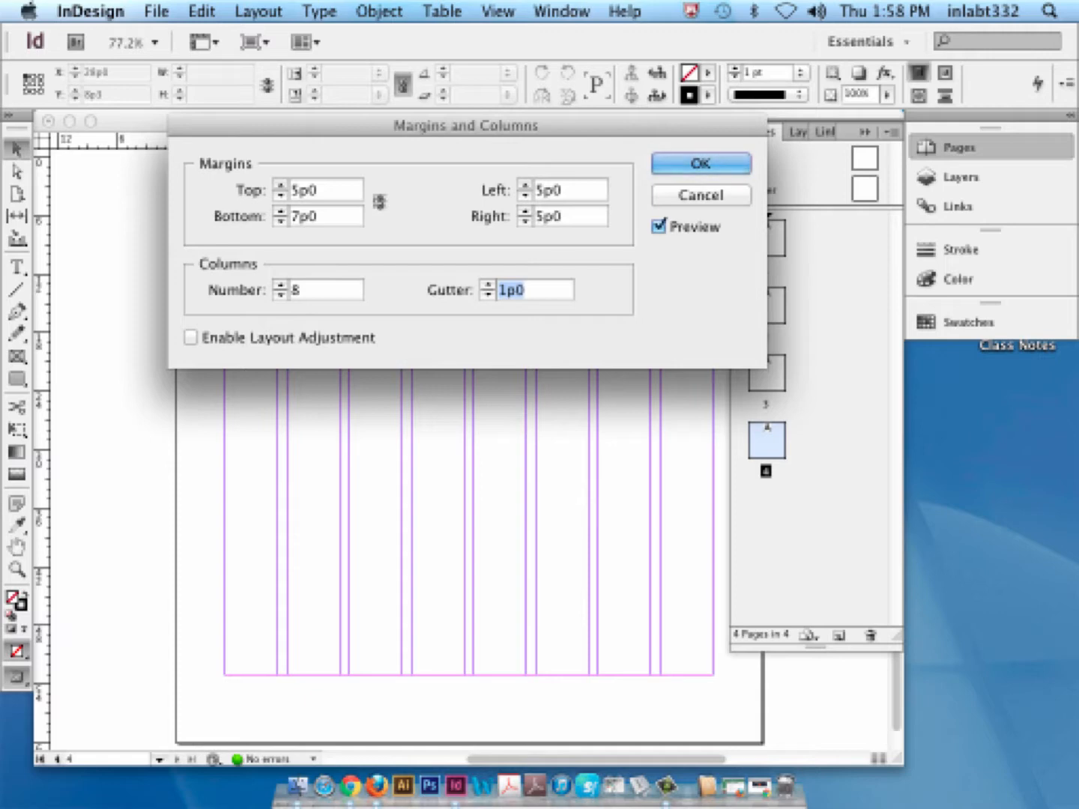
click(704, 165)
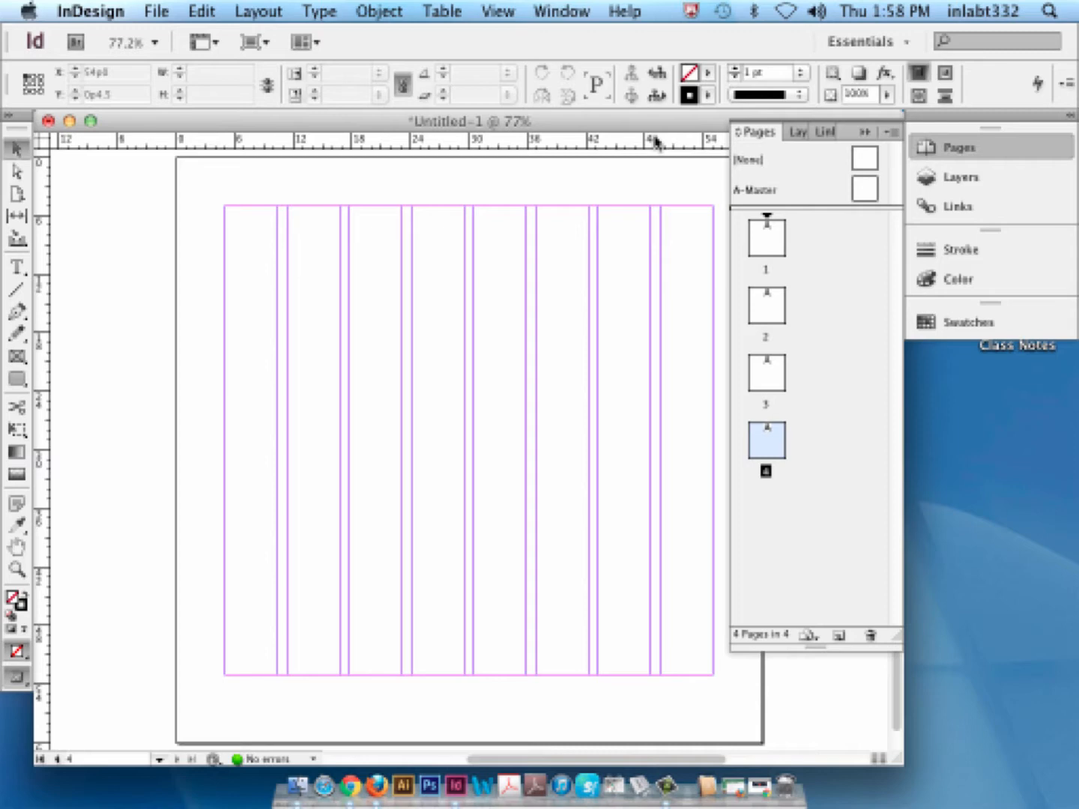
- Draw a full-height rectangle about 18p1.5 by 48p0 over the first three columns of page 4 and fill it with [Black]
click(17, 379)
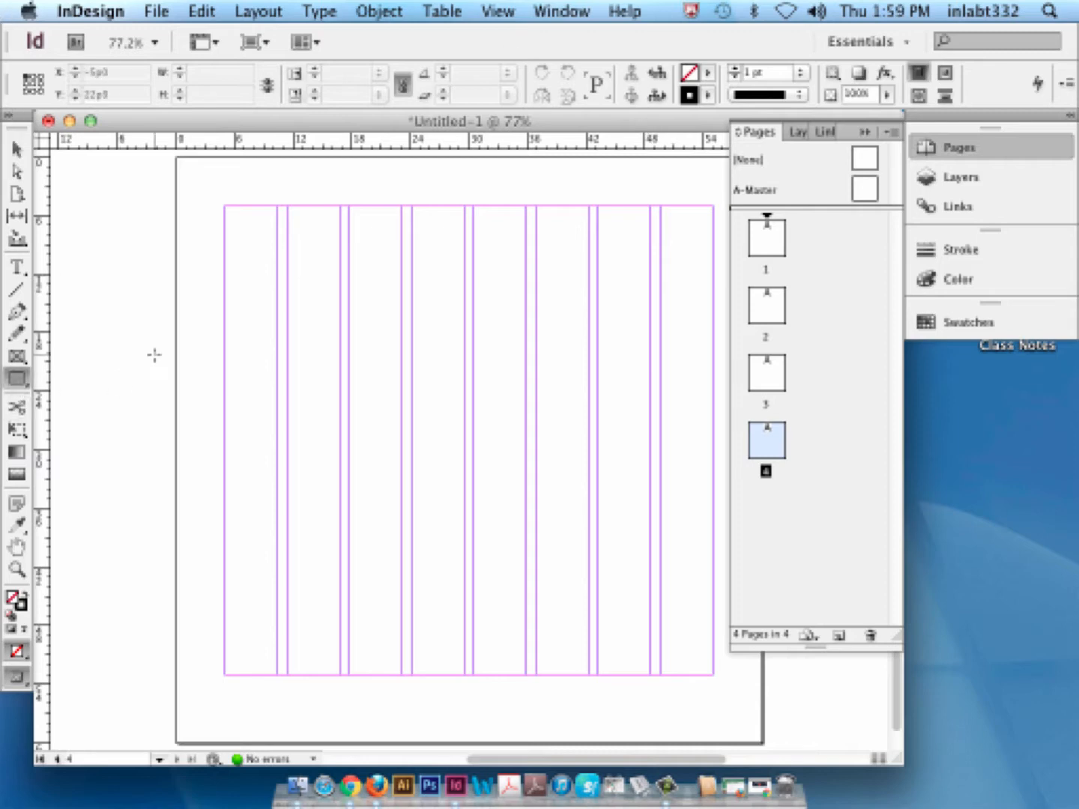
drag(225, 205, 402, 675)
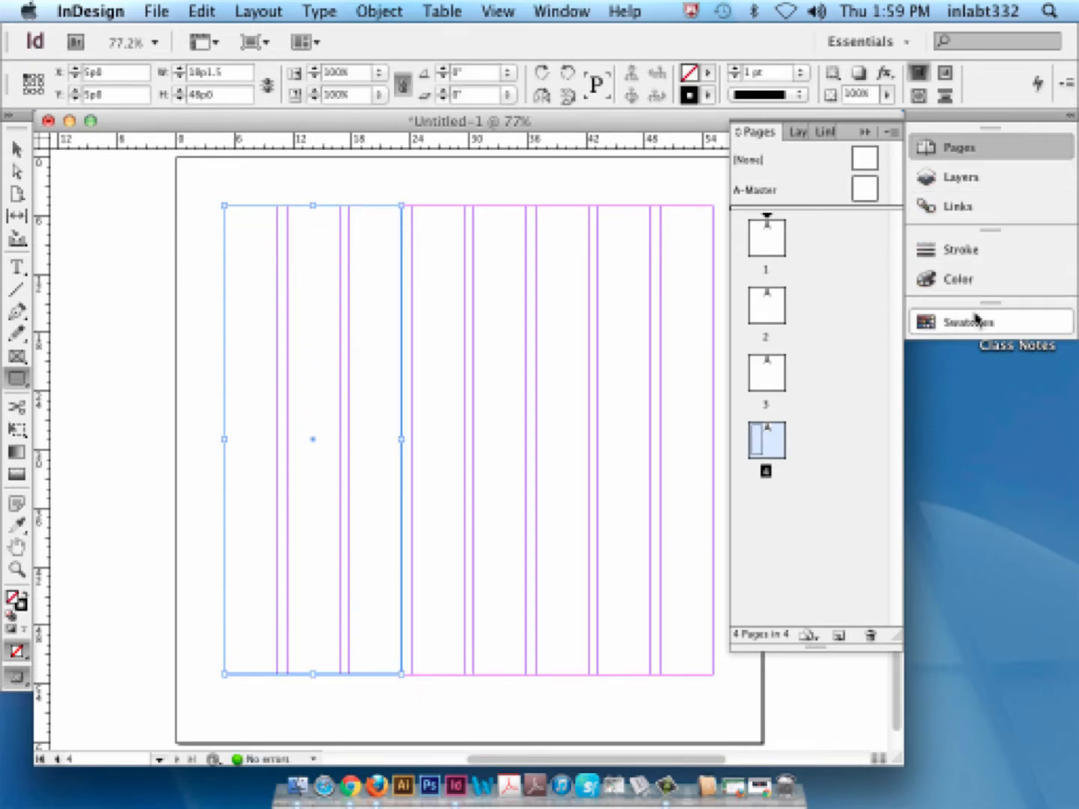
click(974, 324)
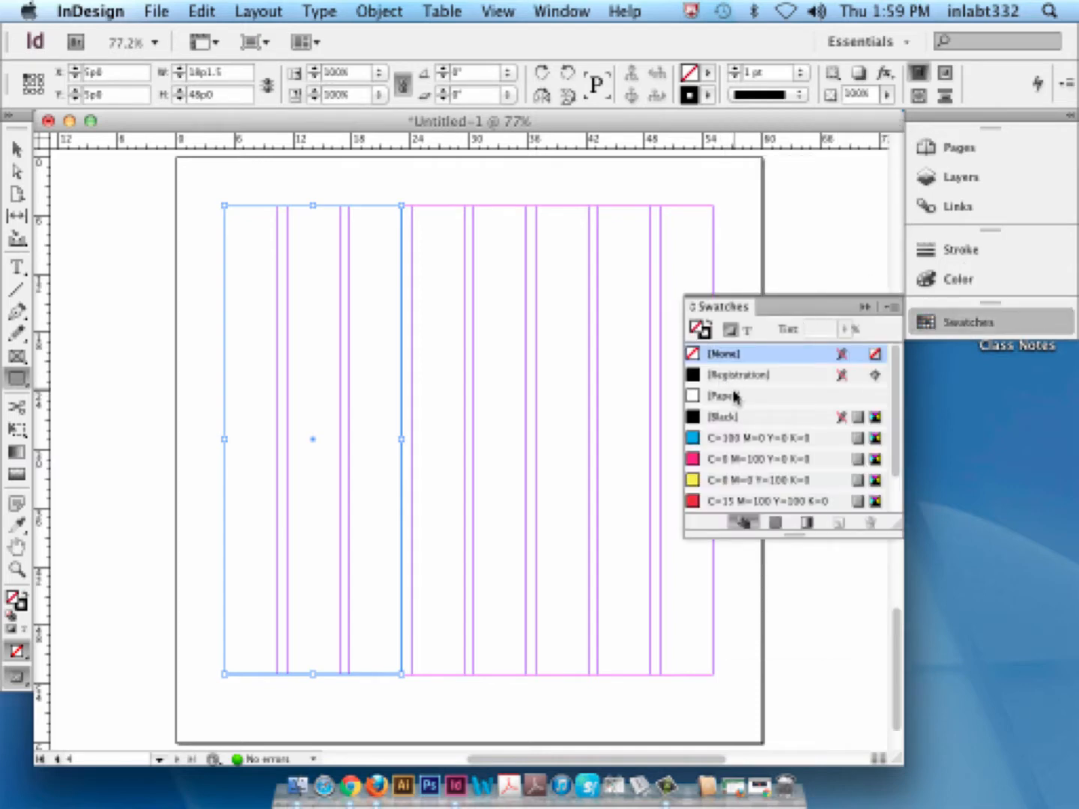
click(732, 416)
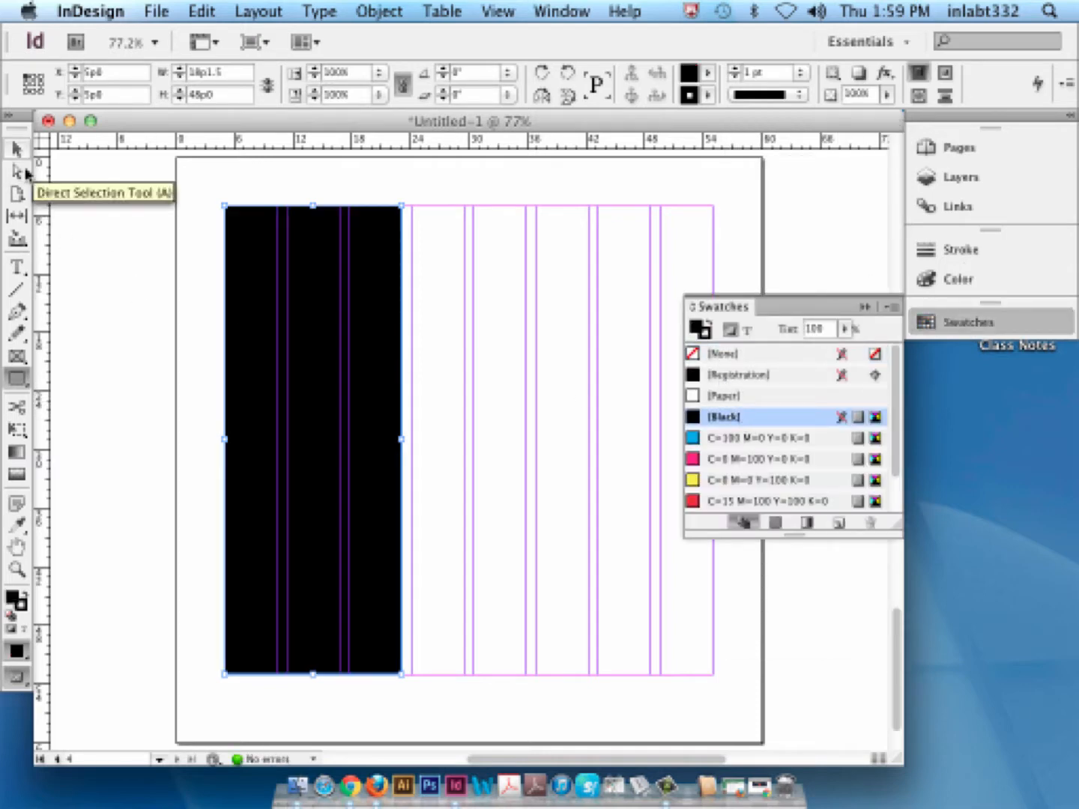
- Duplicate the black rectangle onto columns four to six, and place another copy narrowed to about 11p9 over the last two columns
click(17, 150)
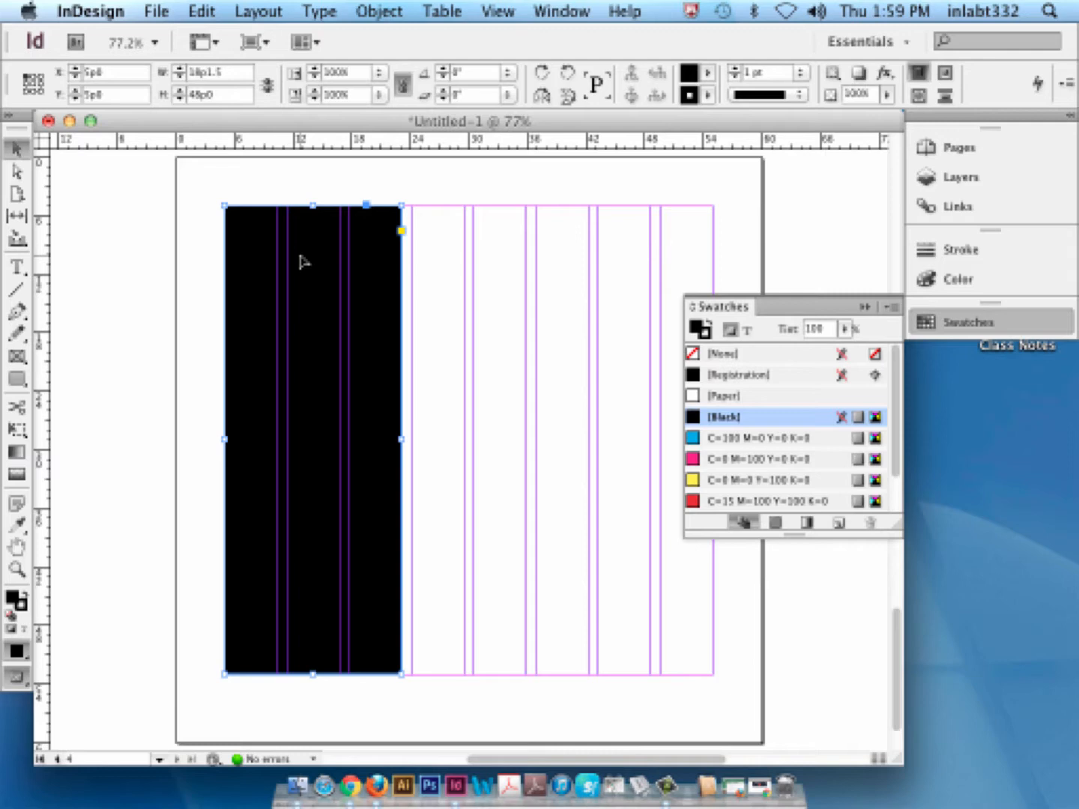
drag(301, 266, 490, 263)
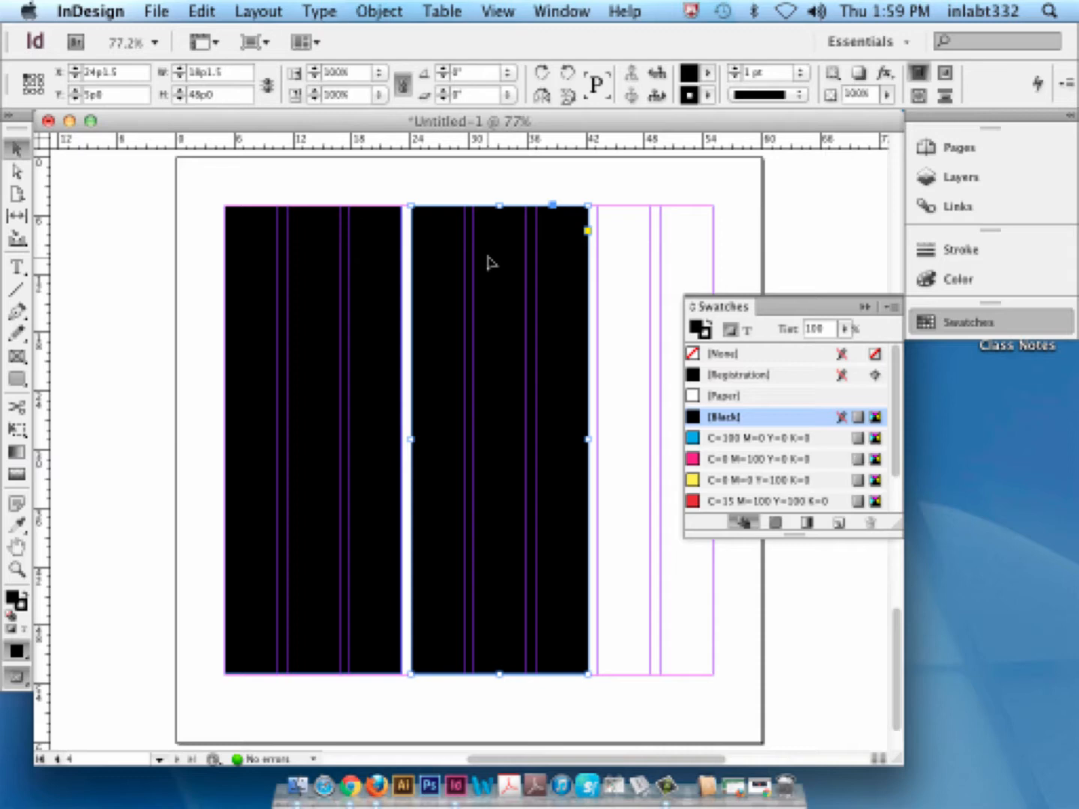
scroll(464, 263, left, 10)
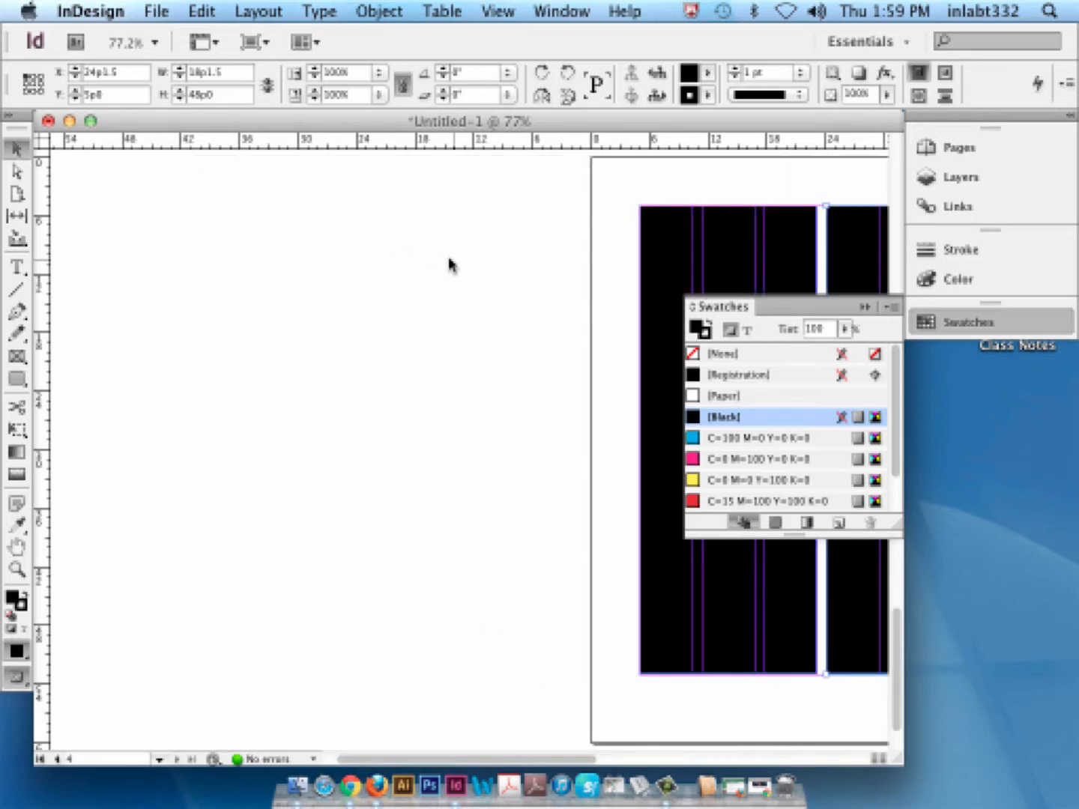
scroll(539, 281, right, 8)
scroll(539, 280, down, 3)
scroll(540, 280, right, 2)
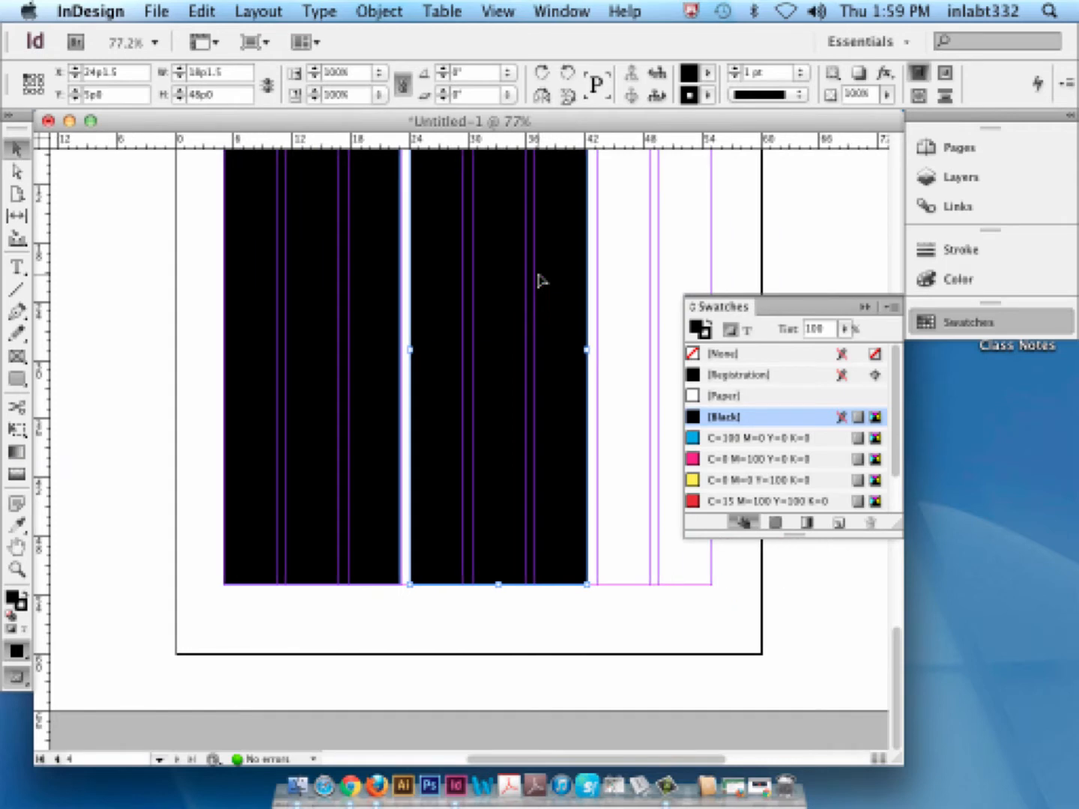
drag(899, 665, 898, 633)
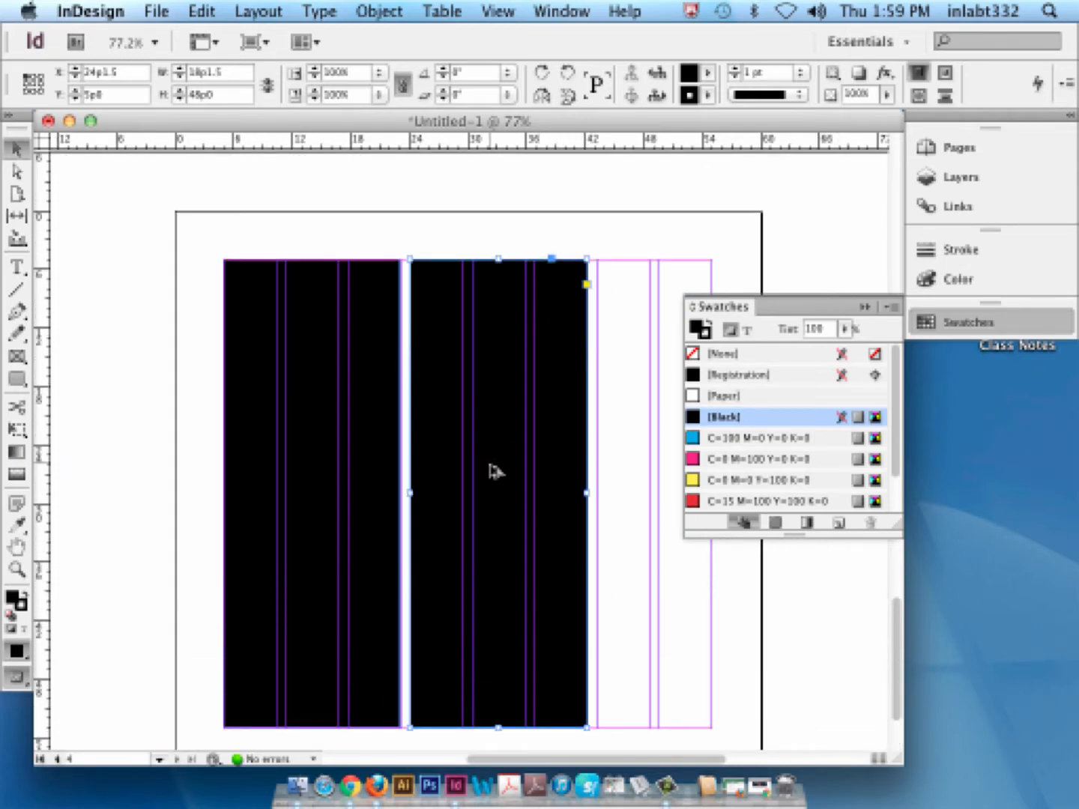
drag(490, 470, 618, 456)
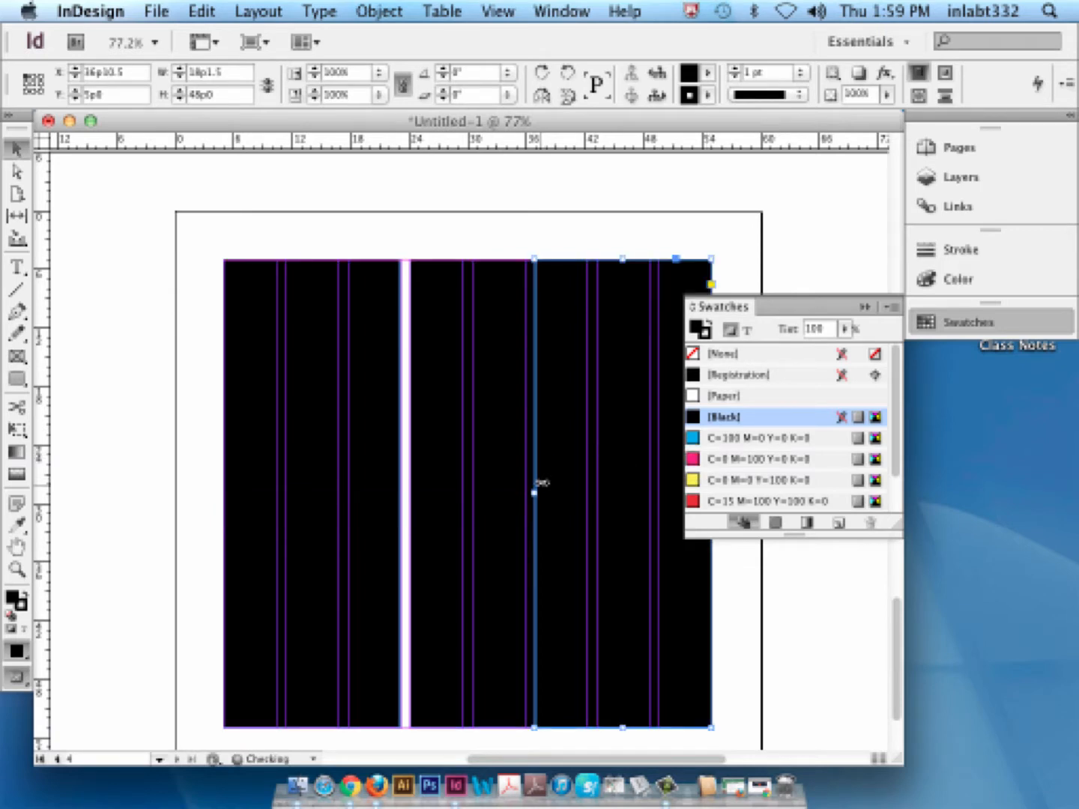
drag(534, 492, 596, 496)
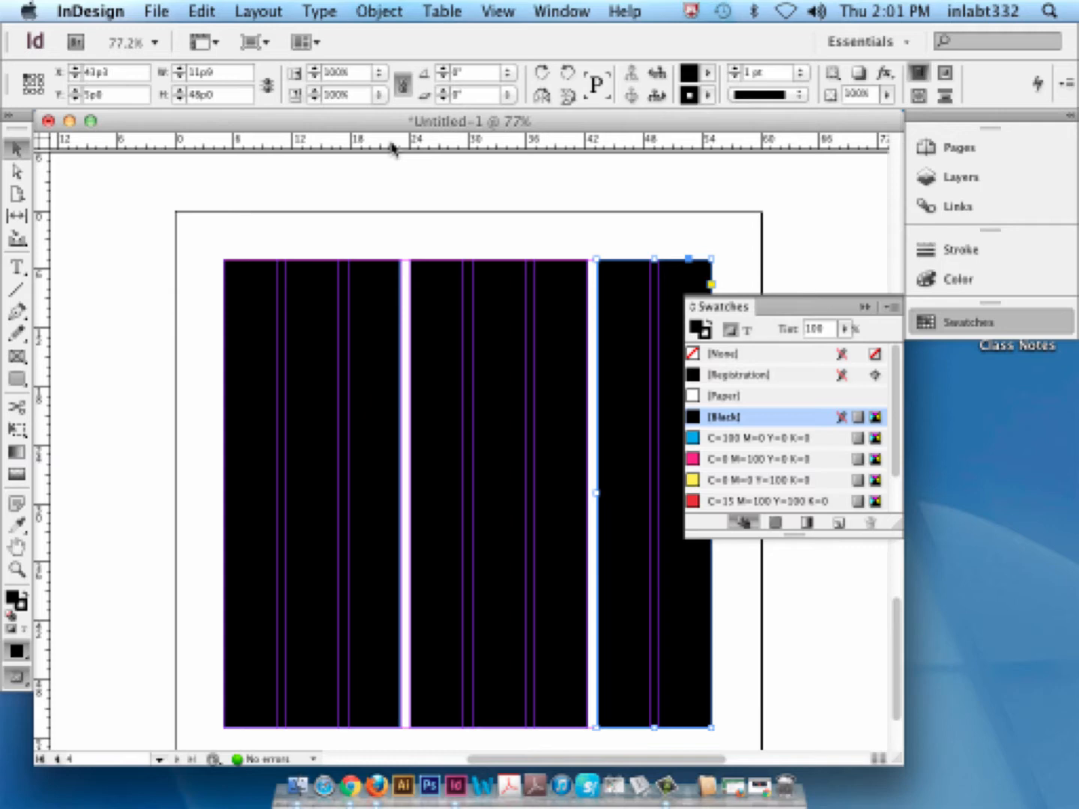
- Switch to Firefox and search Google for "monkey" in a new browser tab
click(1024, 513)
click(734, 786)
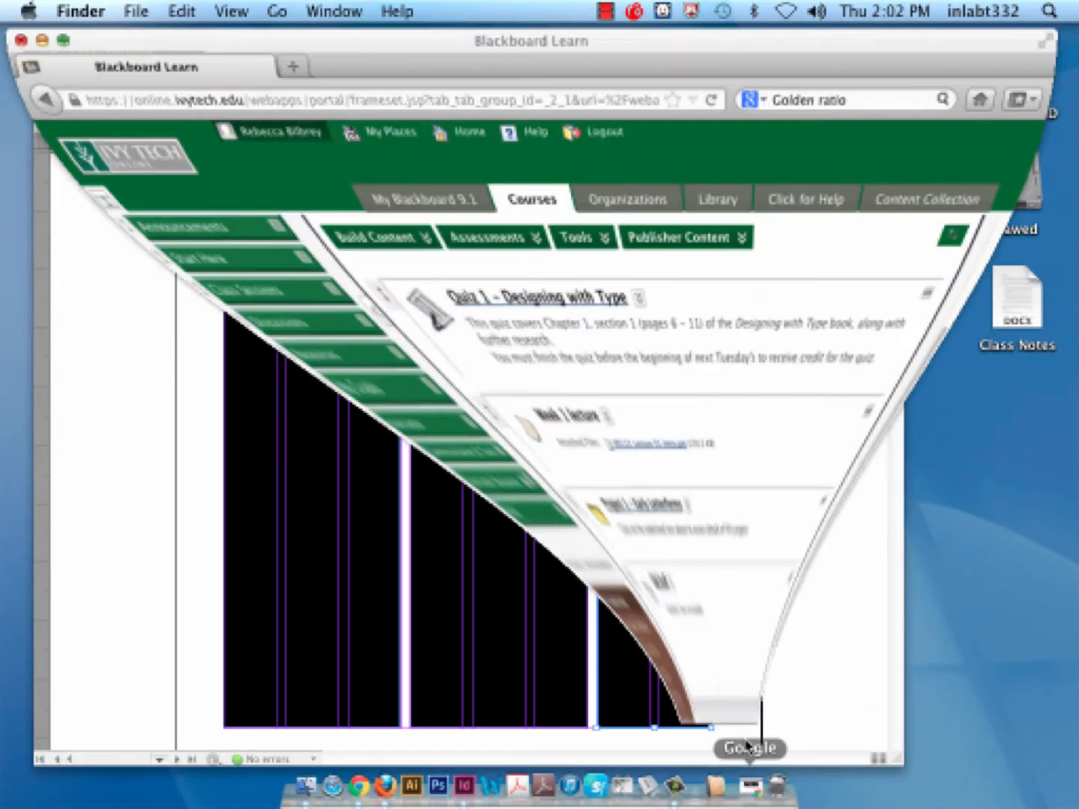
click(347, 61)
click(860, 93)
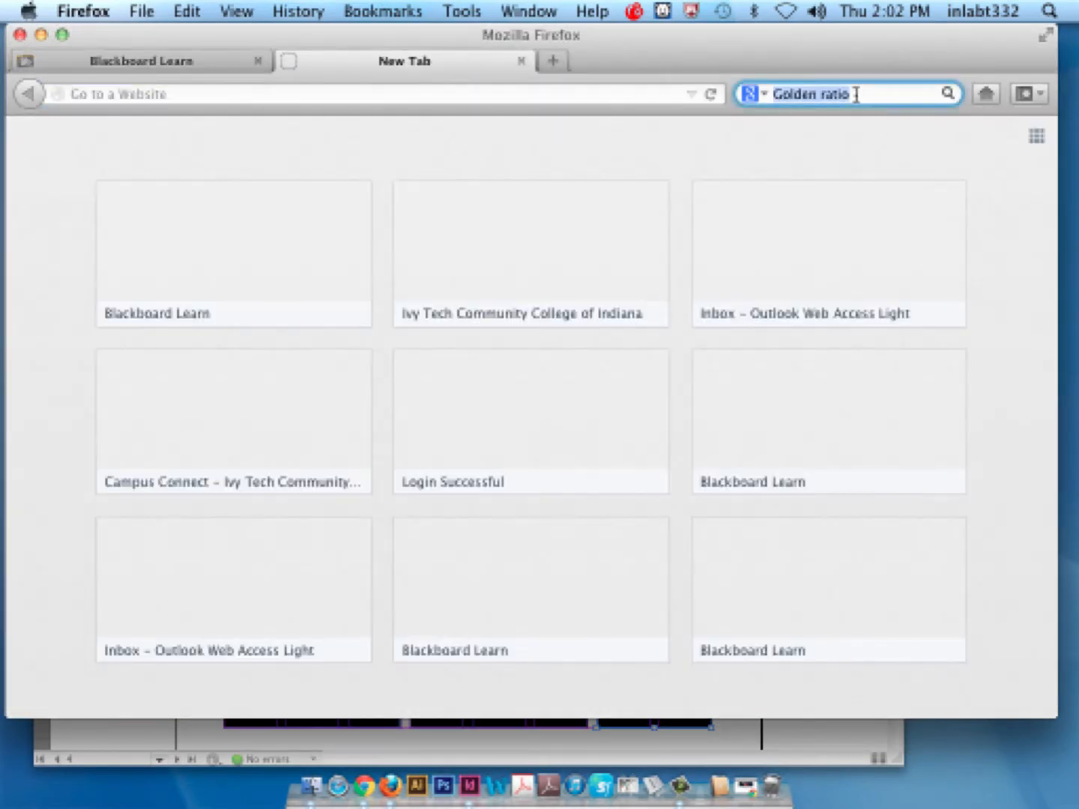
text(monkeys)
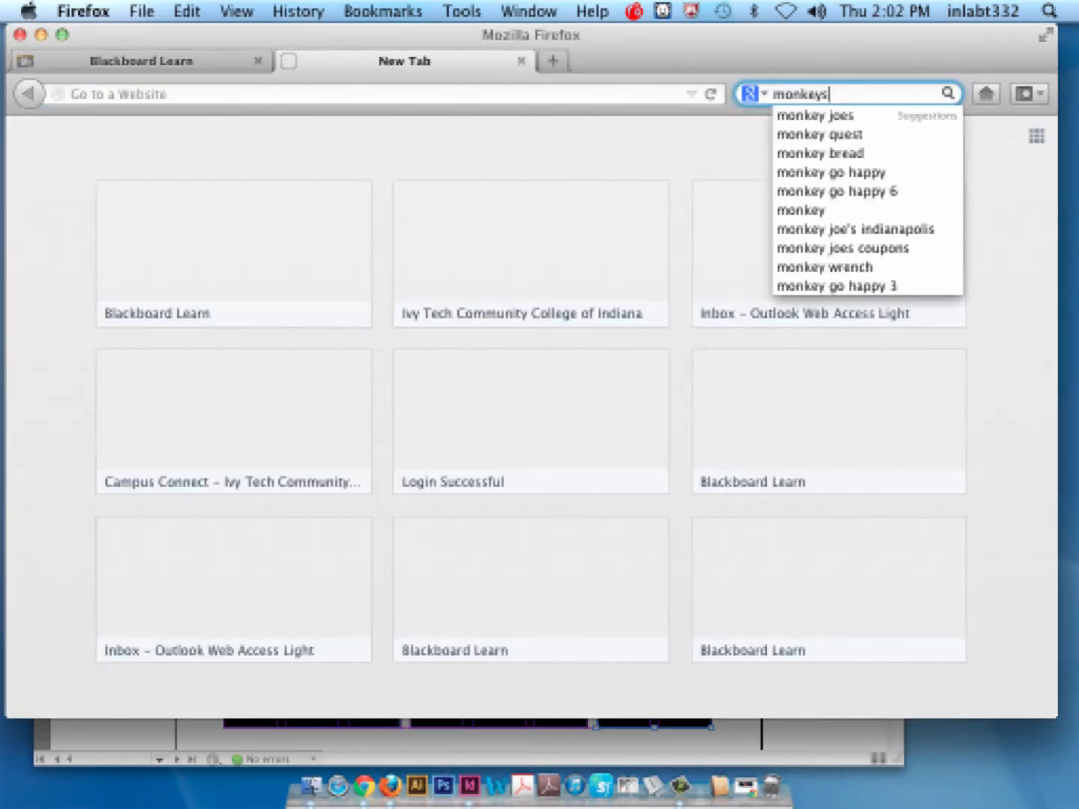
key(BackSpace)
key(Return)
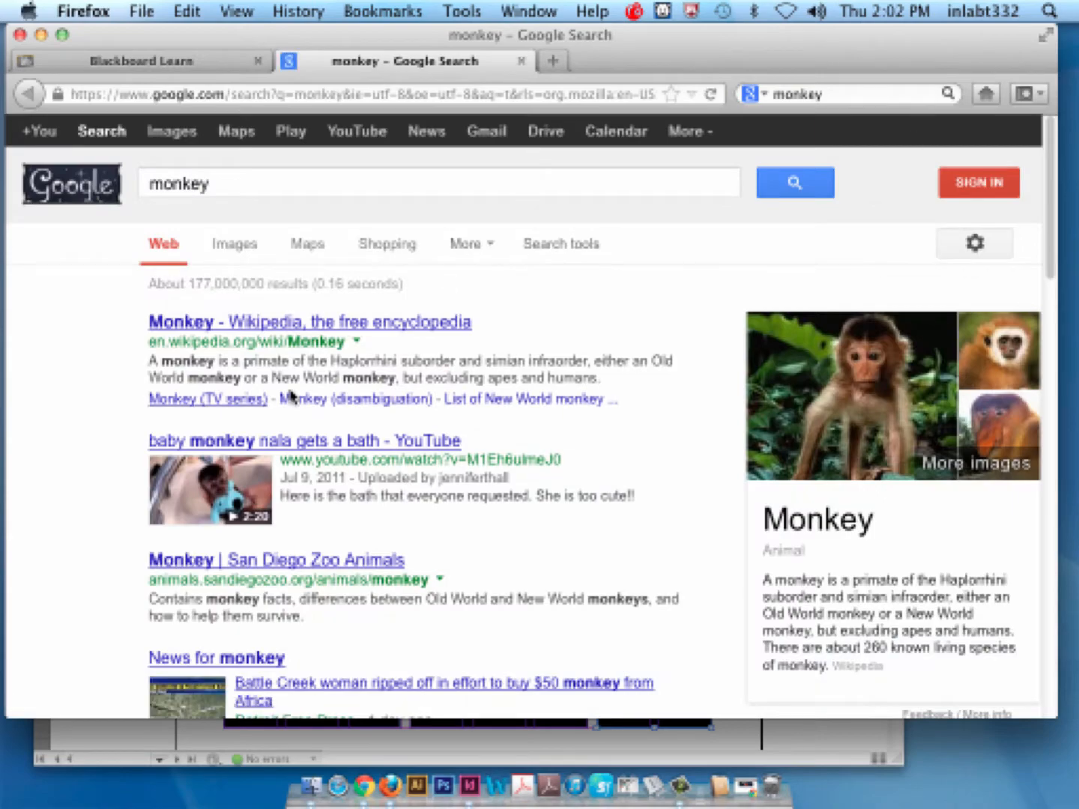
- Browse the Google image results for monkey and open the preview of the screaming white-furred monkey, dismissing the security warning
click(239, 249)
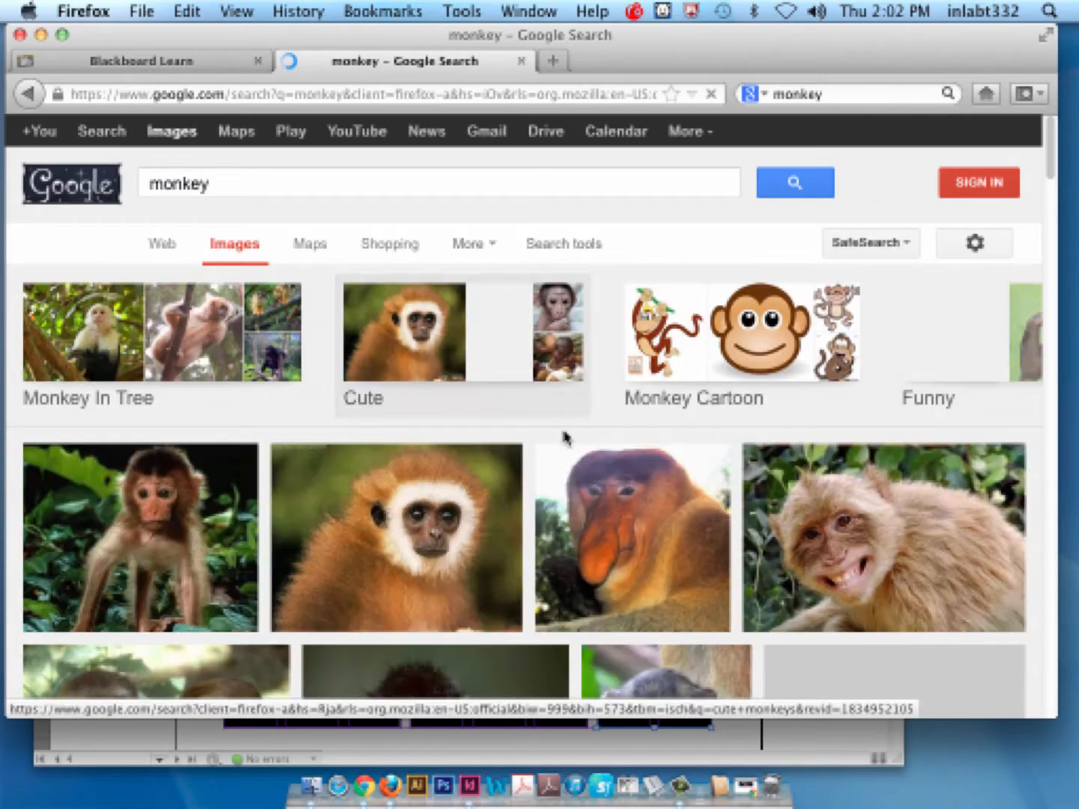
scroll(666, 489, down, 3)
scroll(678, 495, down, 20)
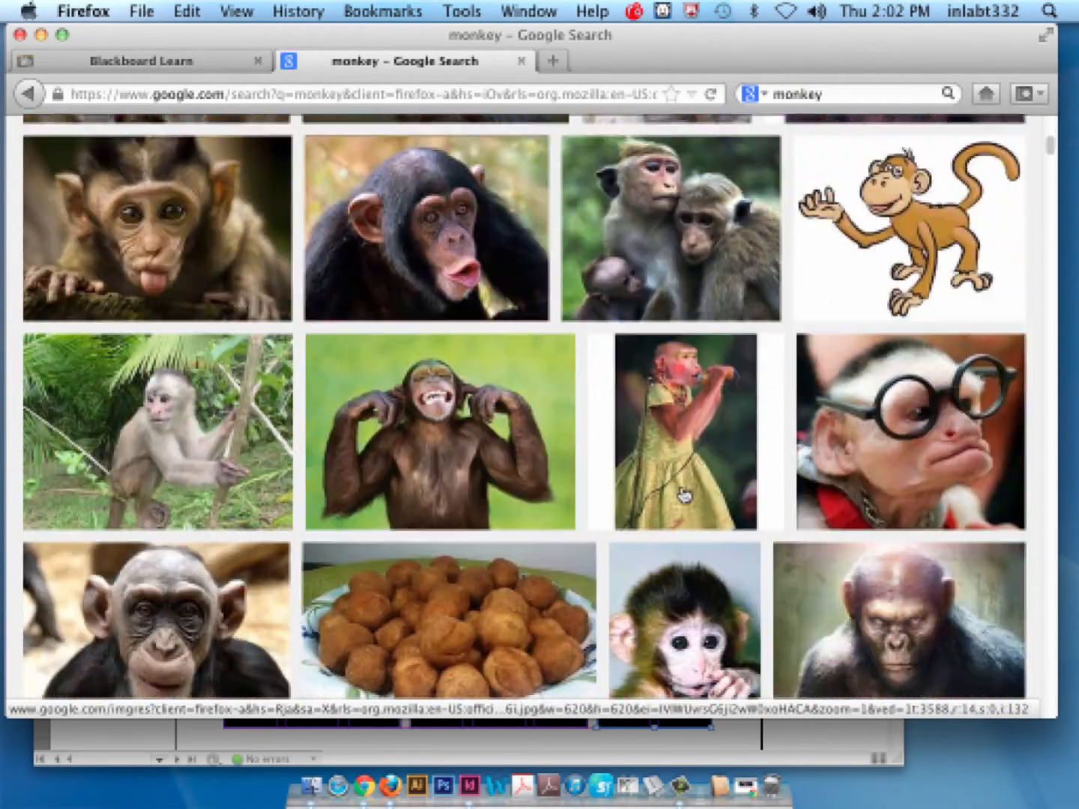
scroll(677, 496, down, 17)
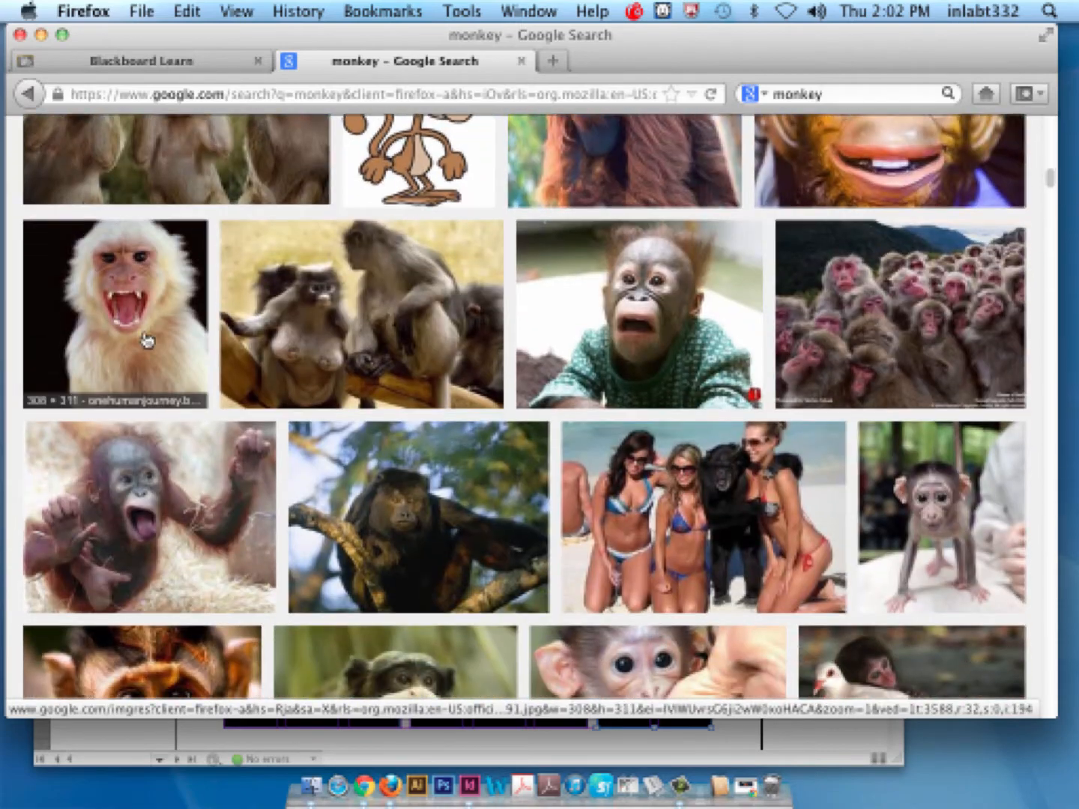
click(147, 340)
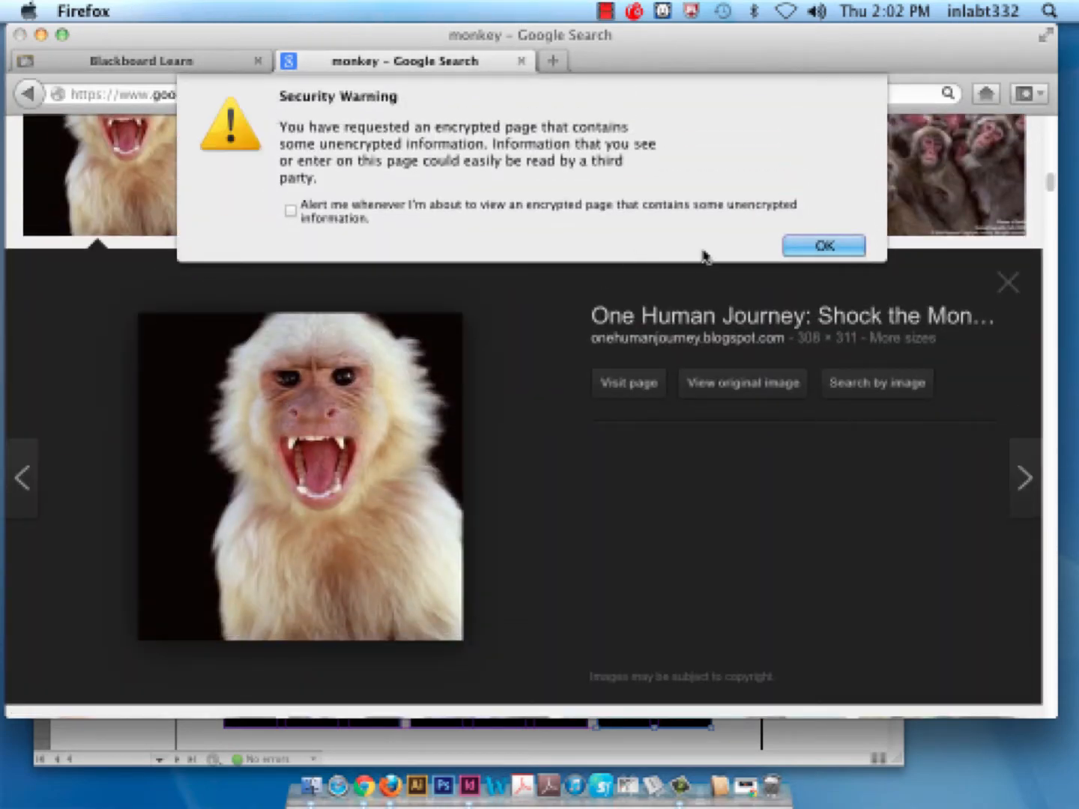
click(833, 247)
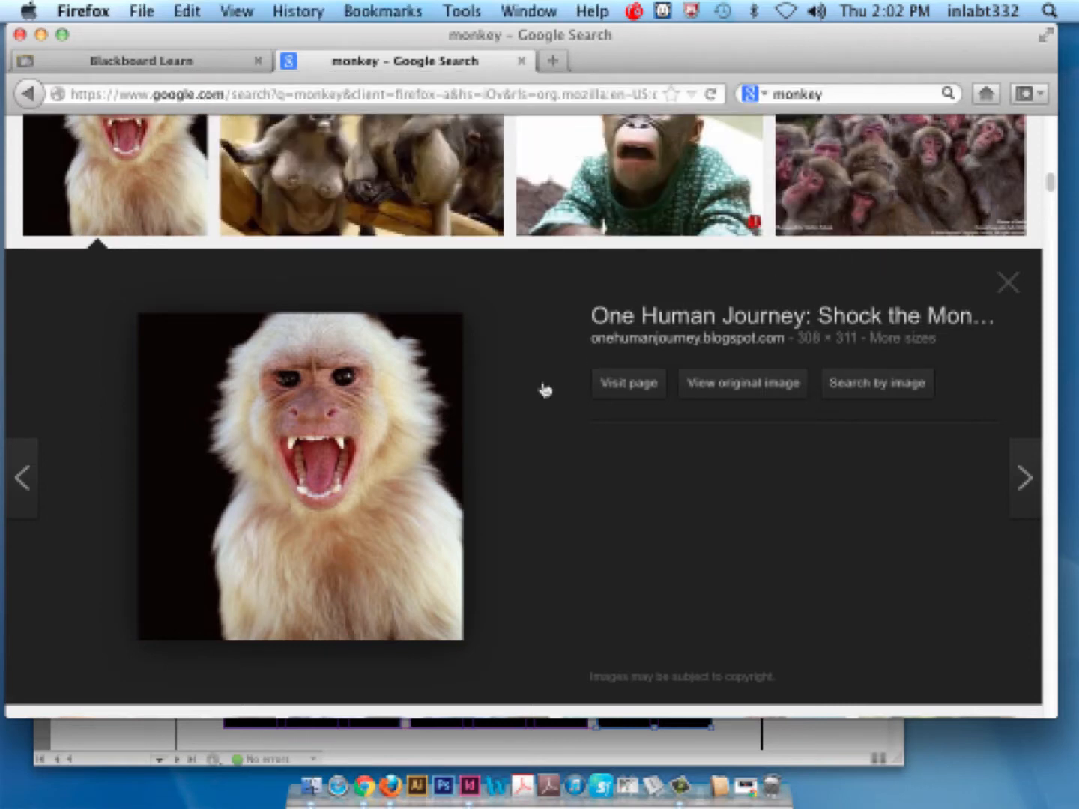
right_click(337, 410)
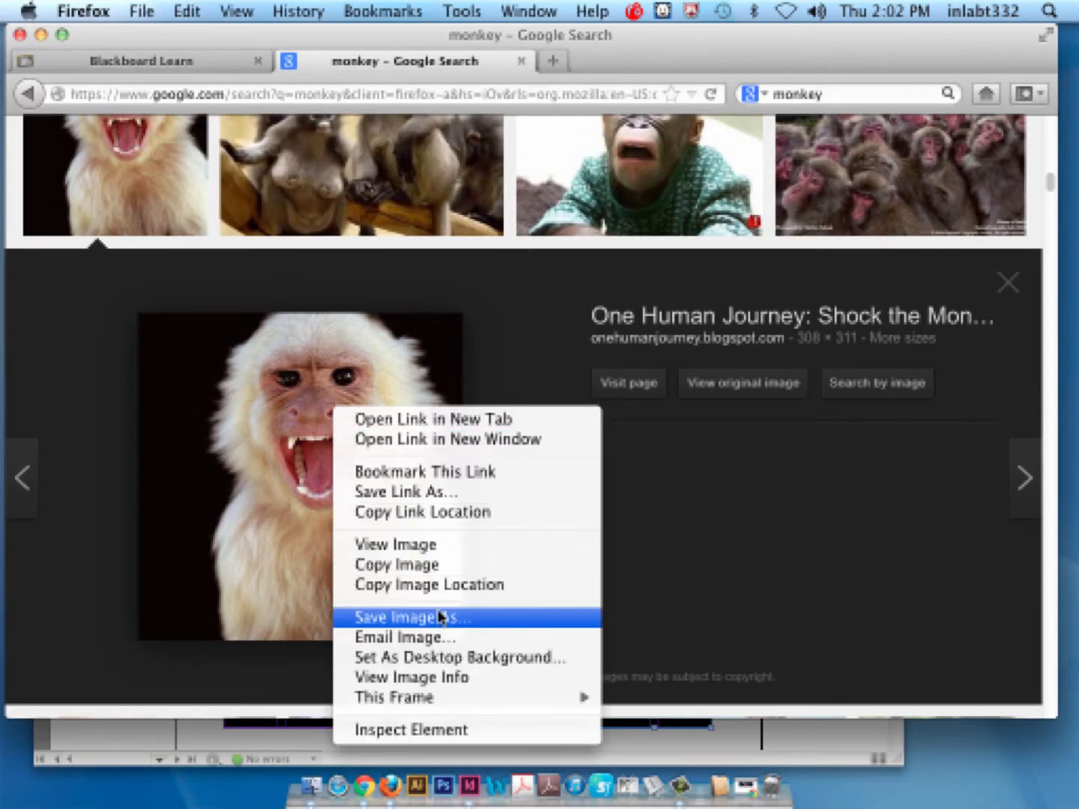
click(411, 492)
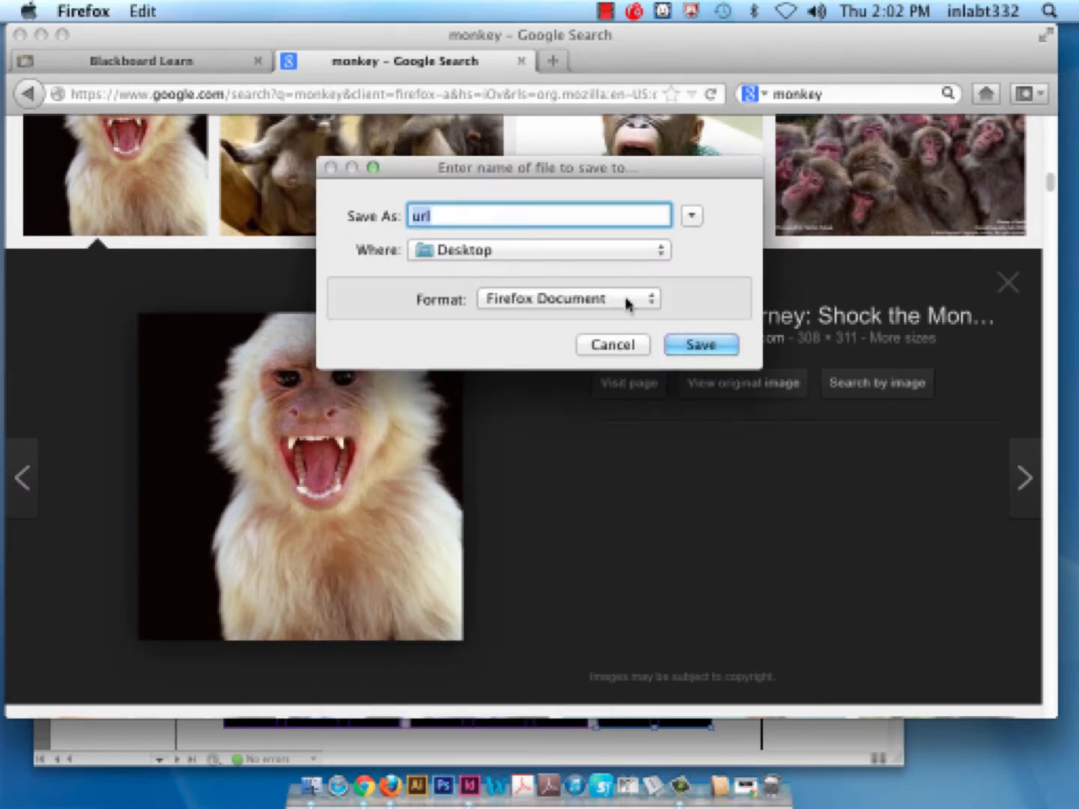
click(626, 347)
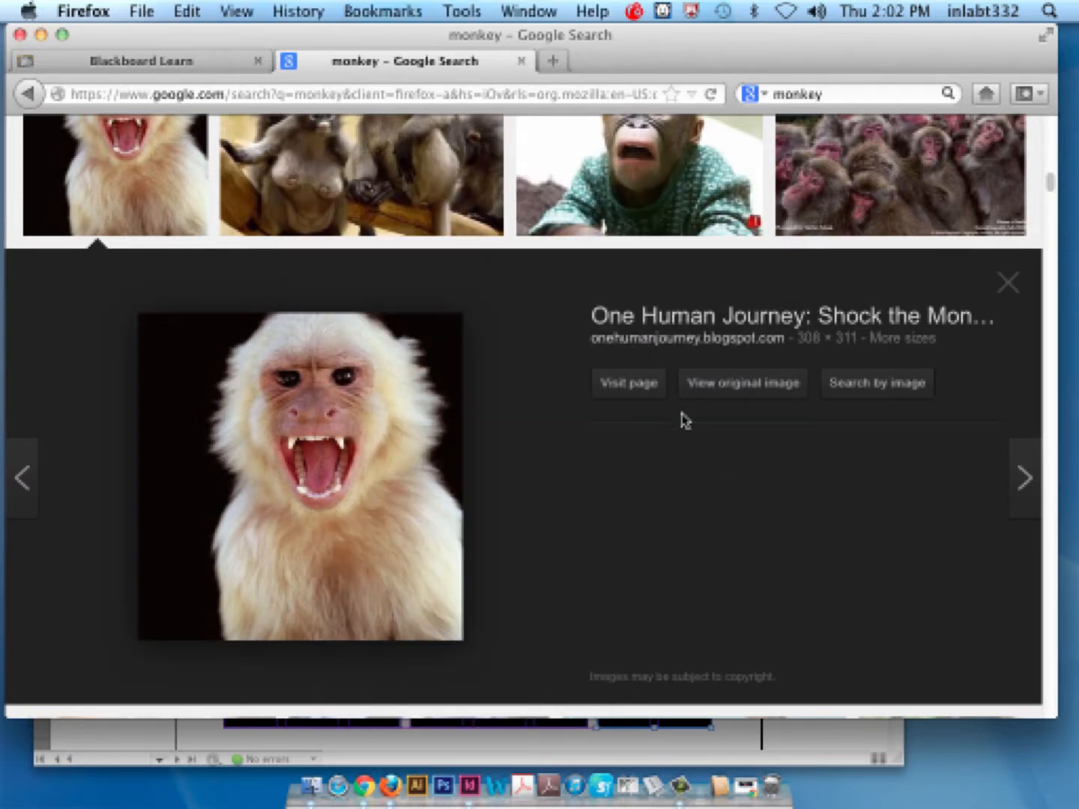
- Visit the image's source page and save the monkey photo to the Desktop as angry-monkey.jpg
click(630, 391)
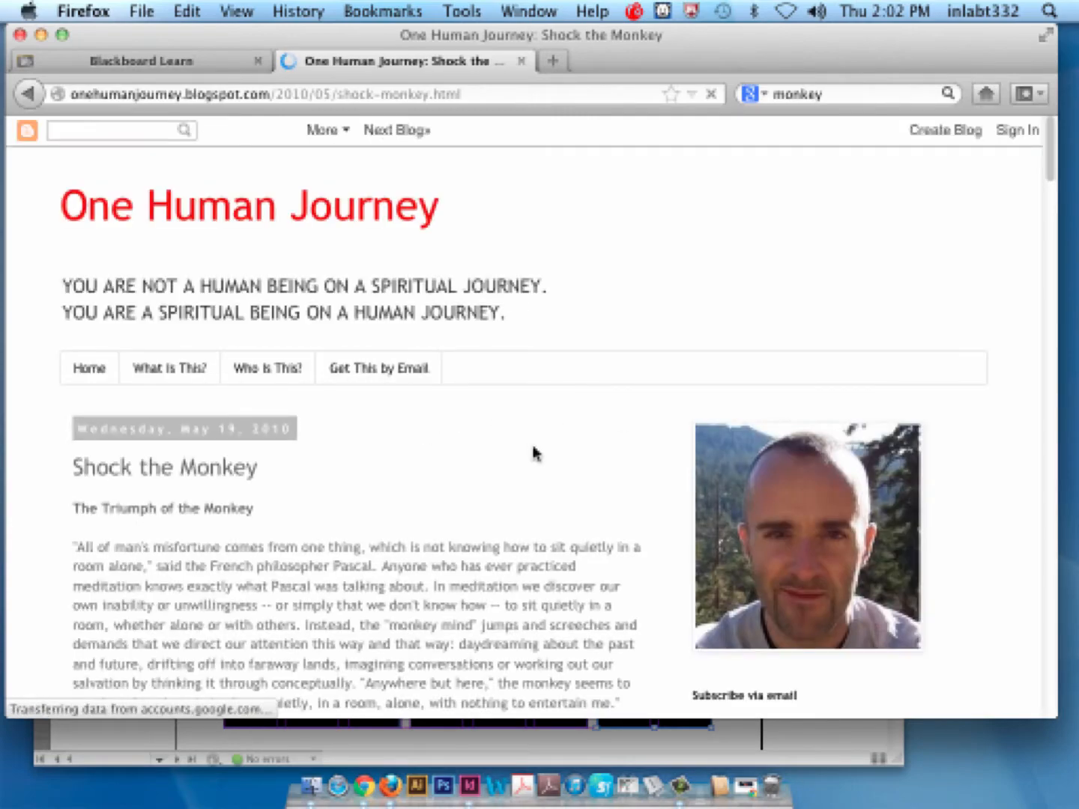
scroll(535, 453, down, 10)
scroll(522, 542, up, 1)
right_click(255, 306)
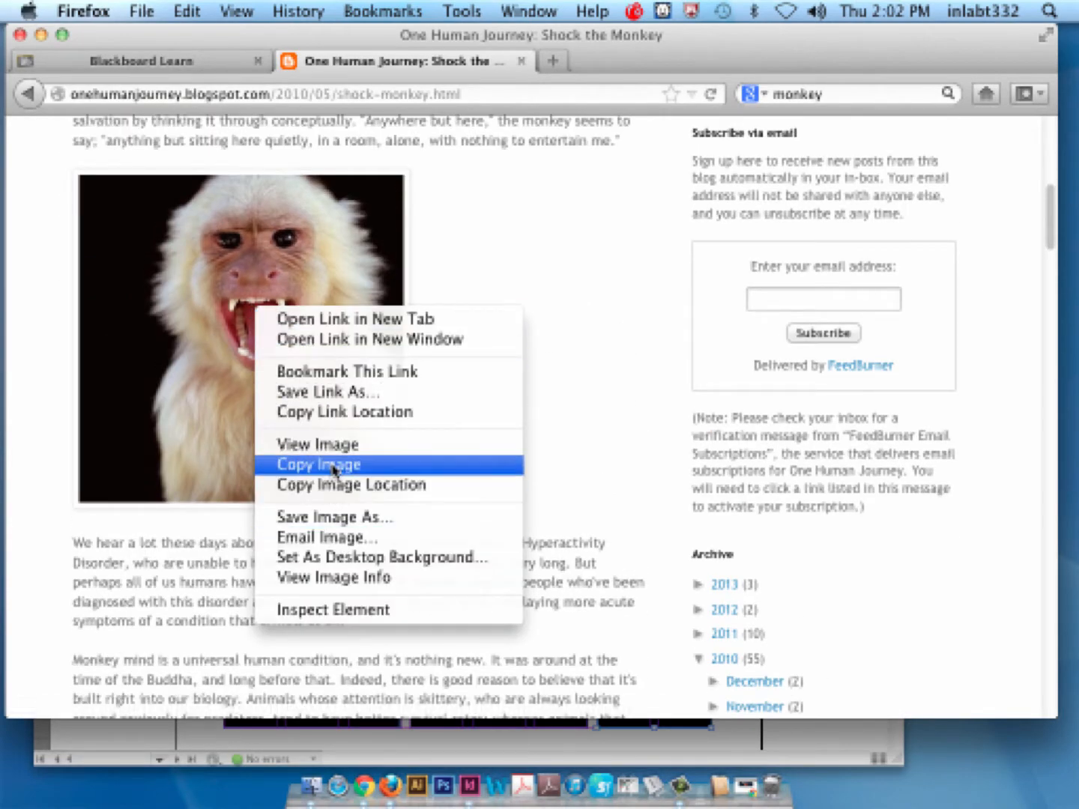
click(330, 537)
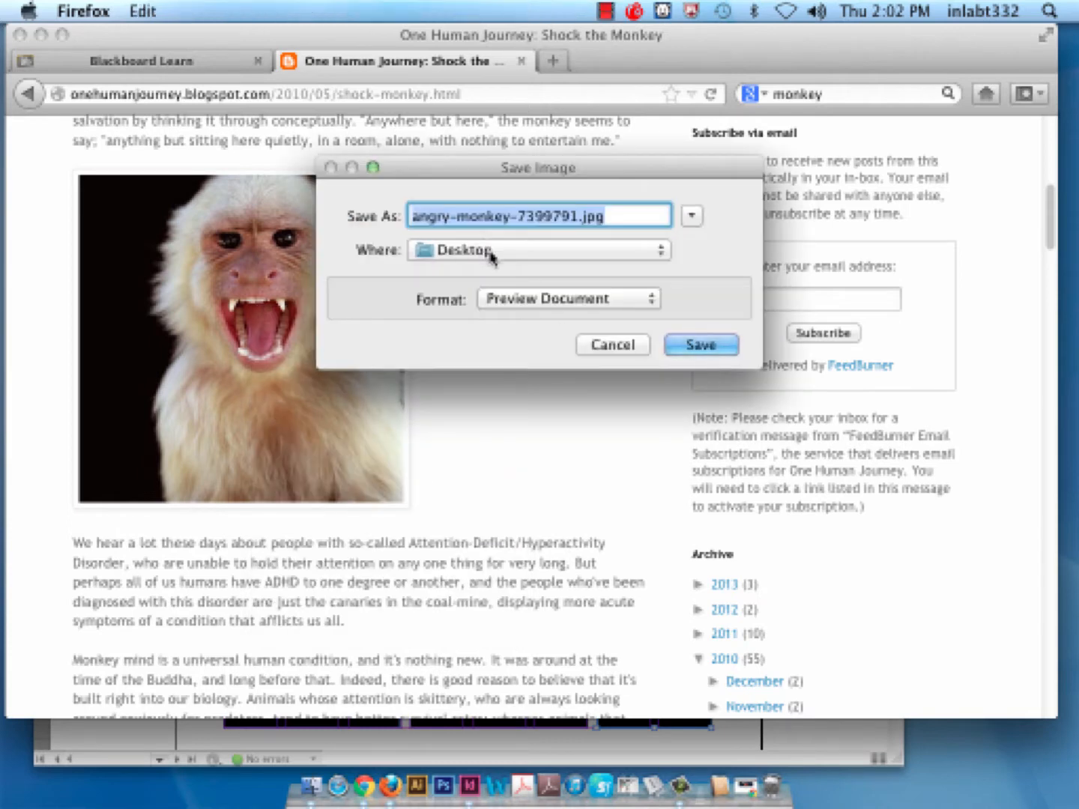
click(485, 247)
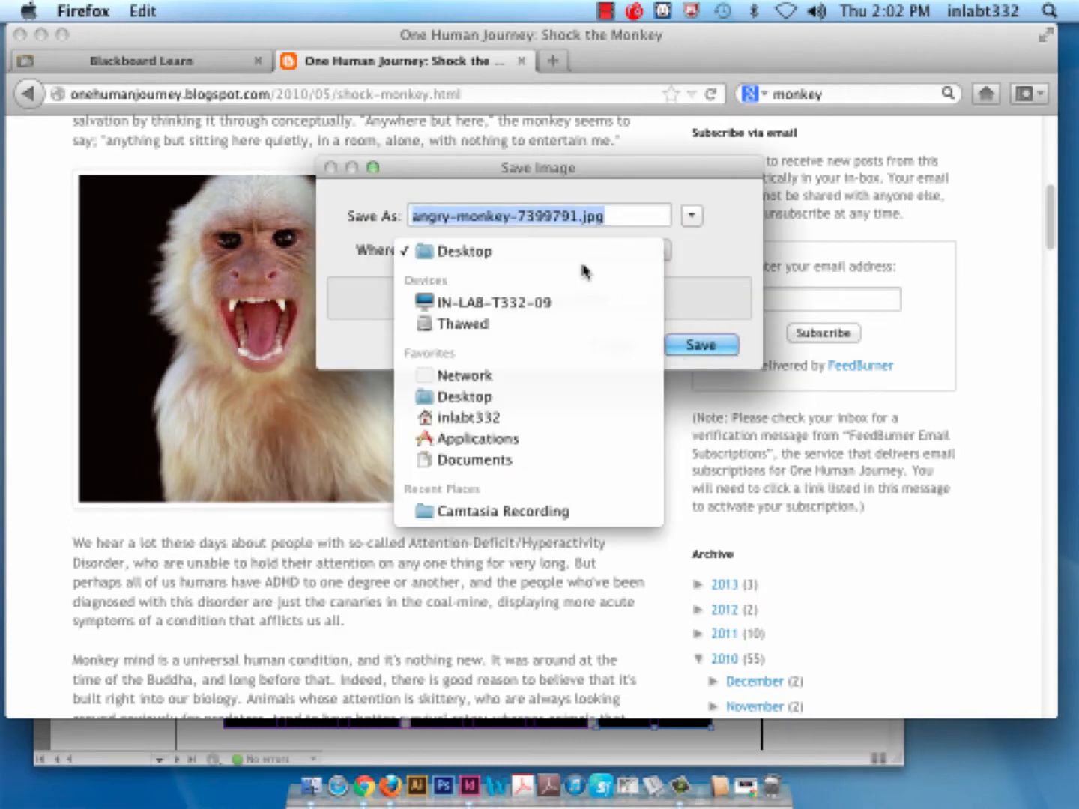
click(552, 216)
drag(577, 217, 506, 218)
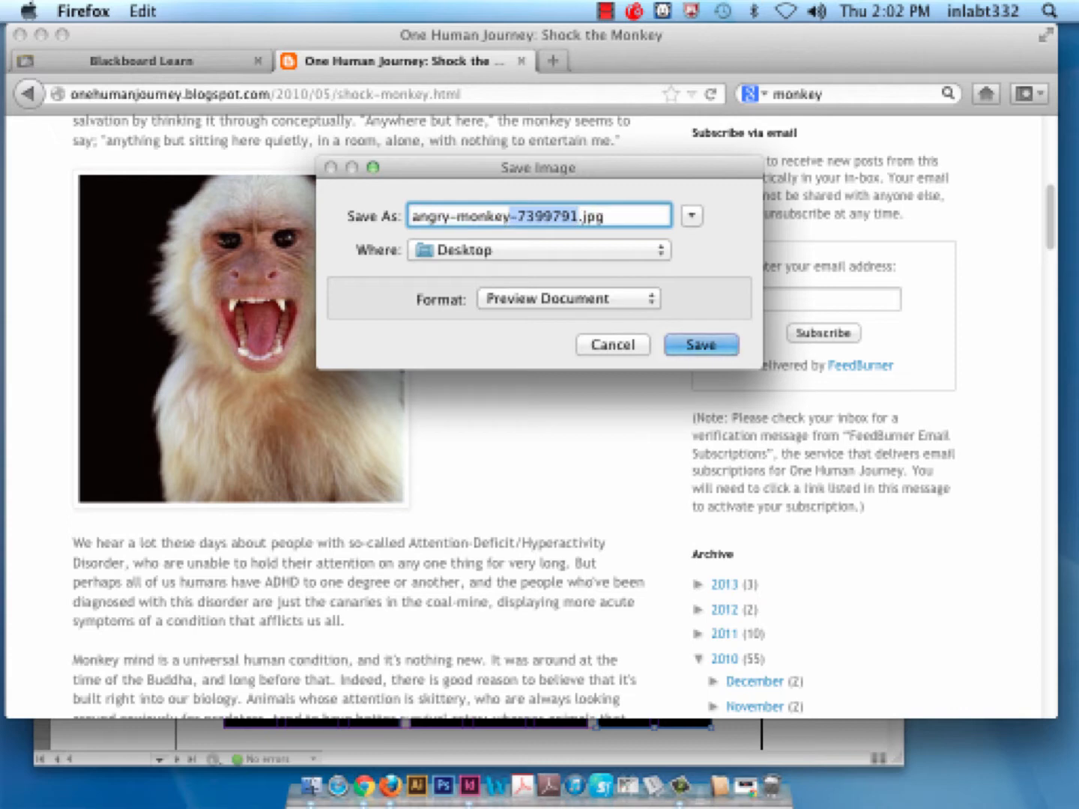
key(BackSpace)
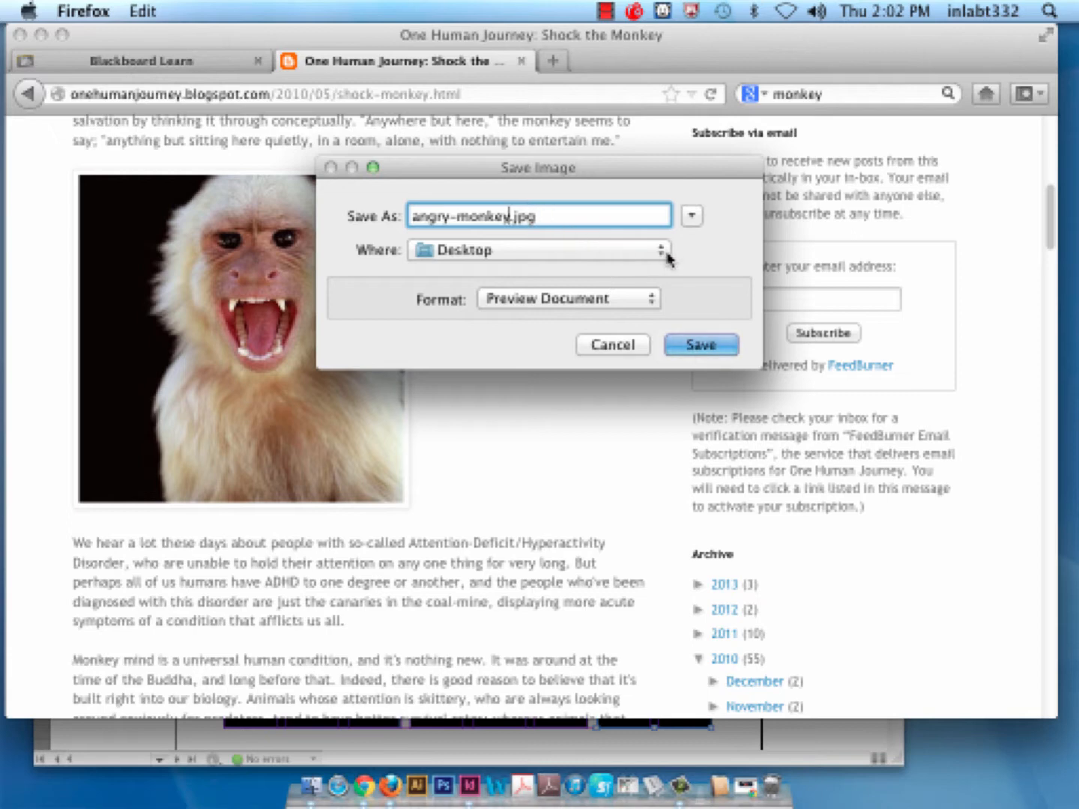
click(697, 344)
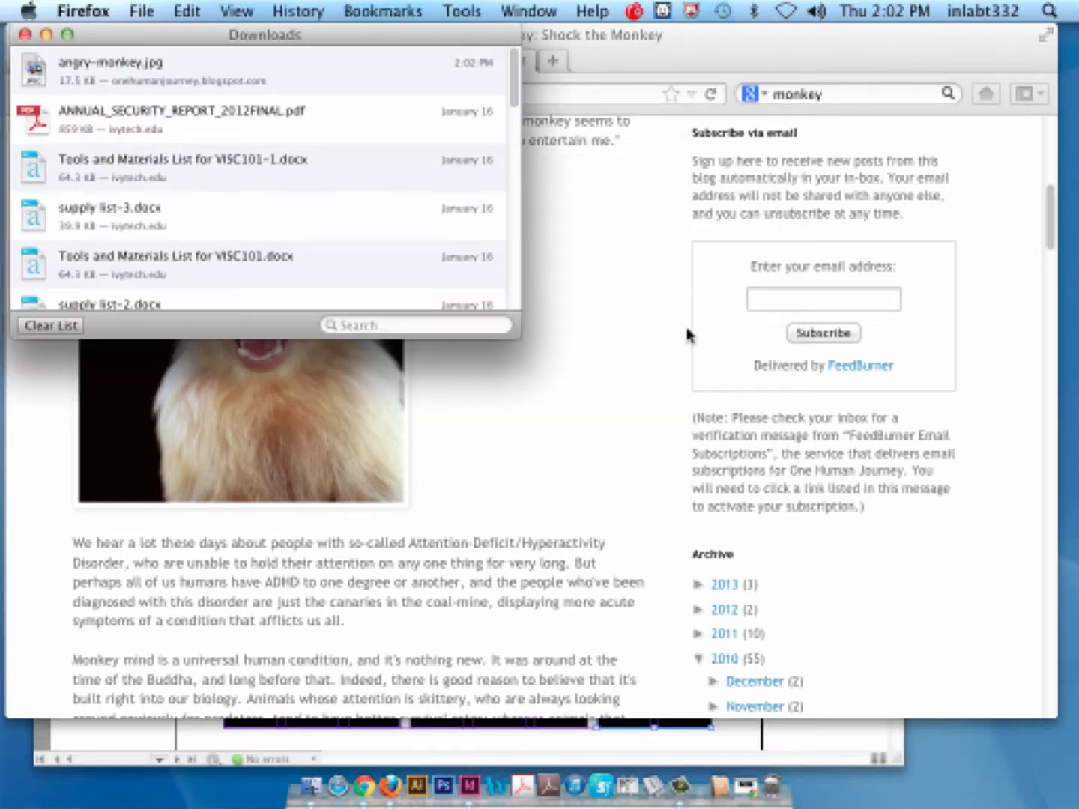
- Close the Downloads window, minimize Firefox, and return to InDesign's four-column page 3 with nothing selected
click(25, 35)
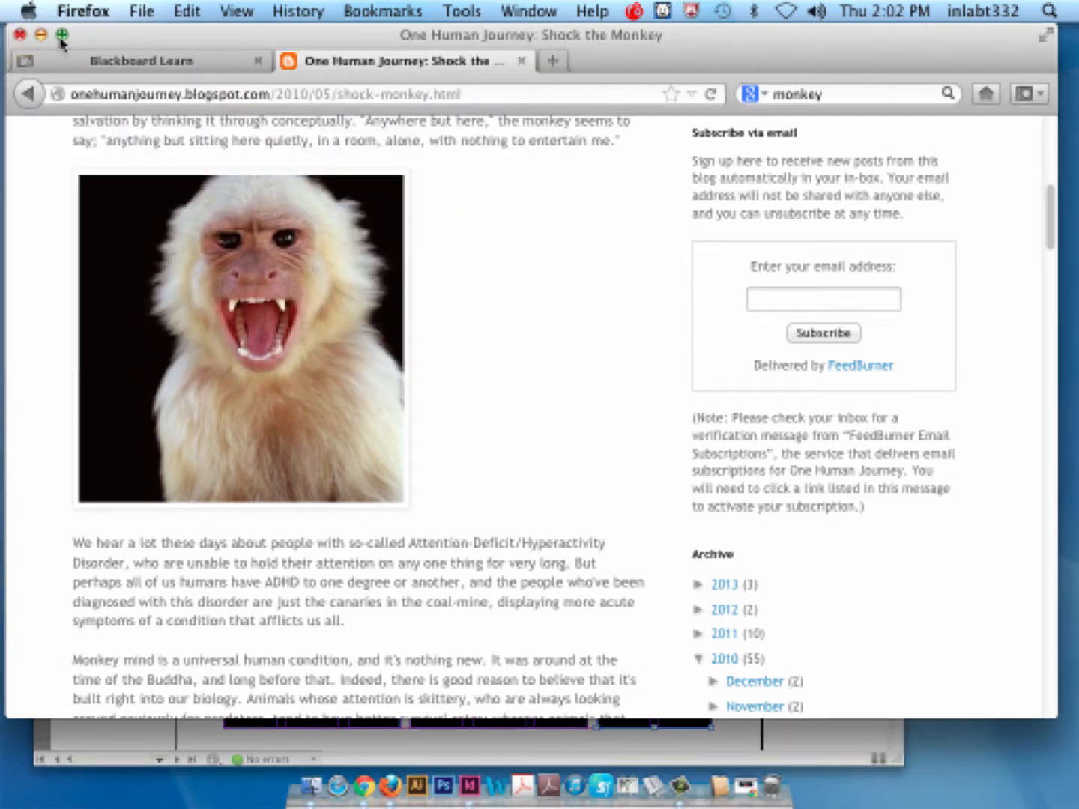
click(40, 34)
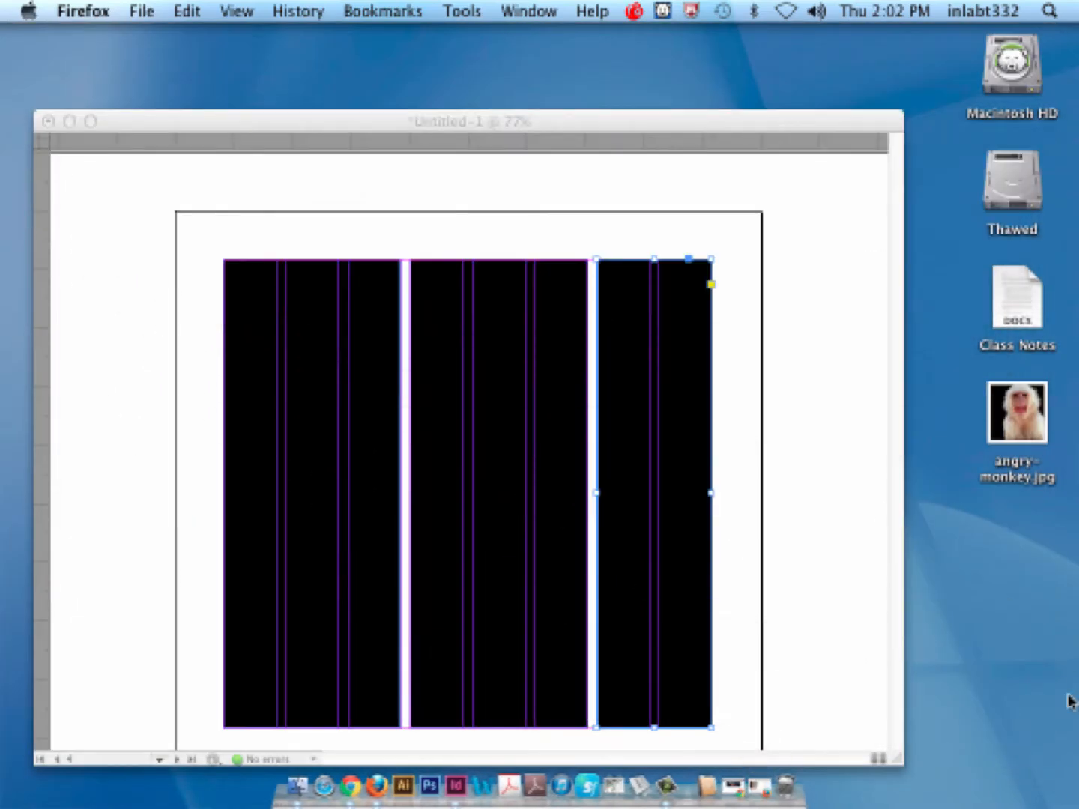
click(806, 381)
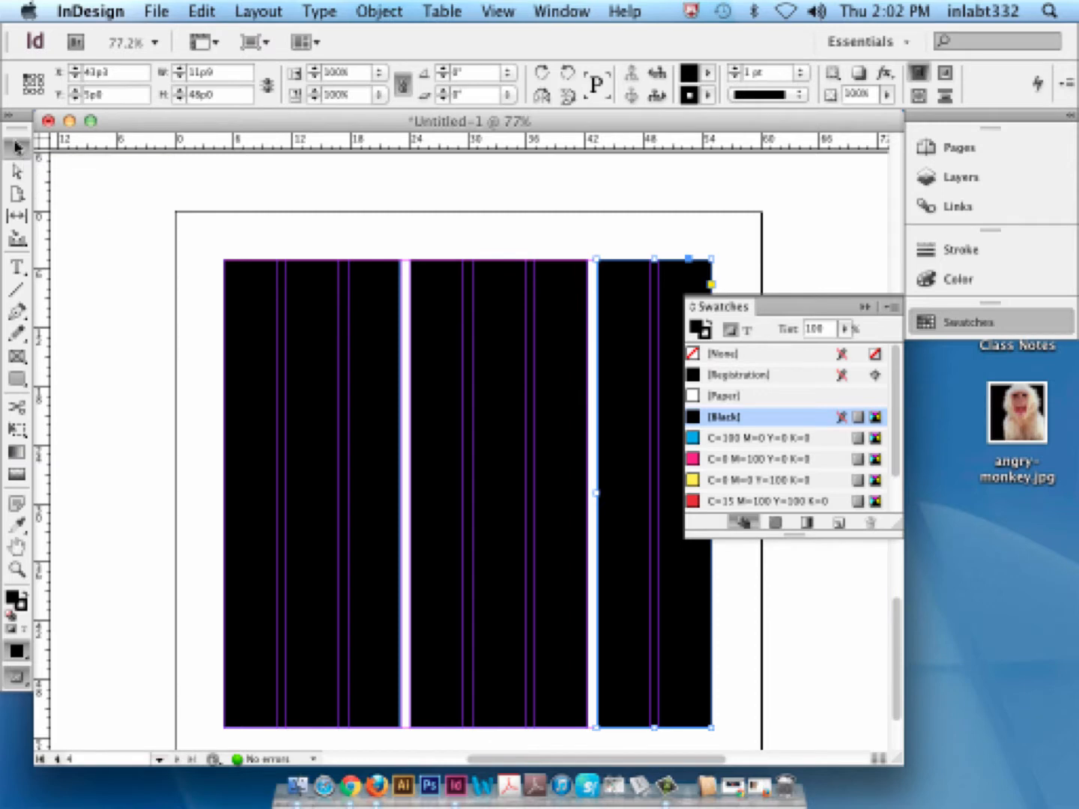
click(133, 337)
scroll(576, 363, up, 5)
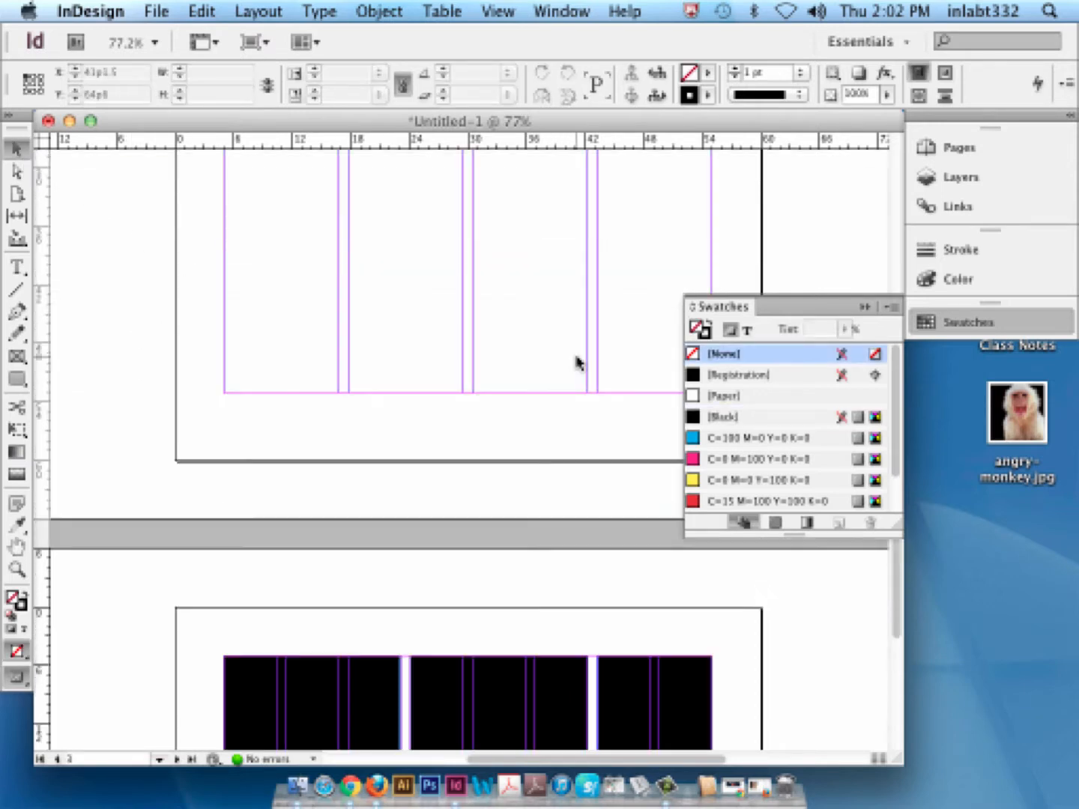
scroll(577, 364, down, 8)
scroll(577, 364, up, 2)
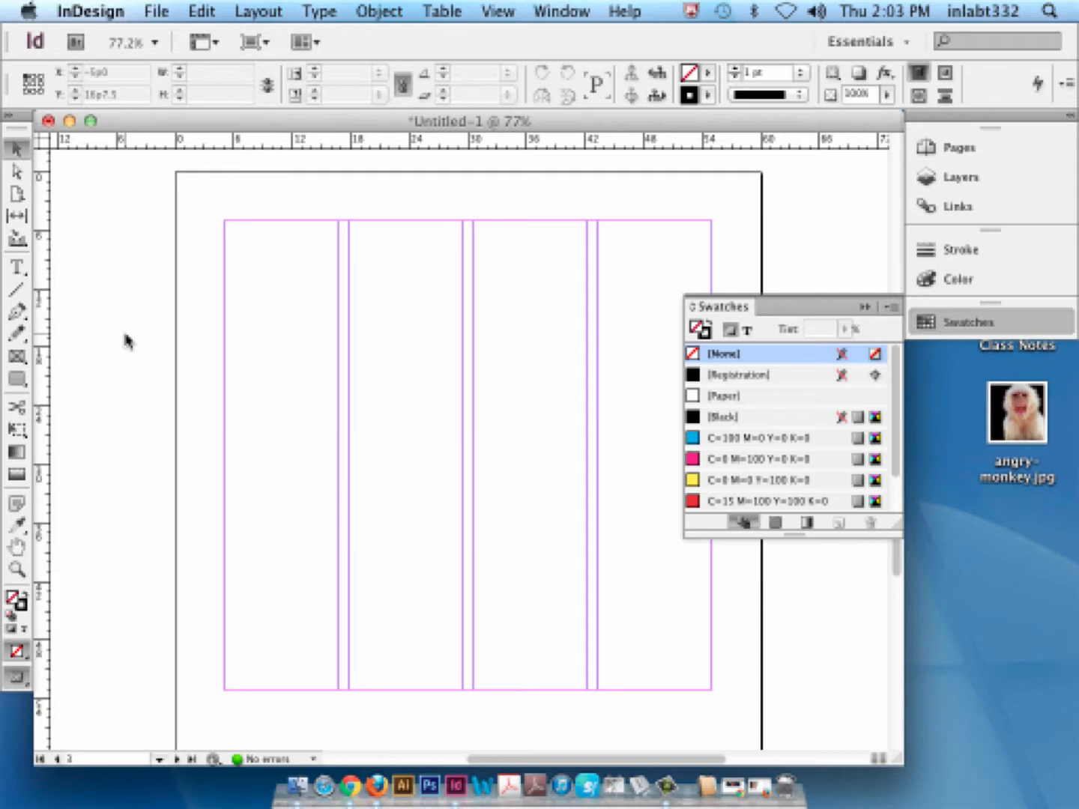
- Load angry-monkey.jpg from the Desktop for placement in the document
click(156, 10)
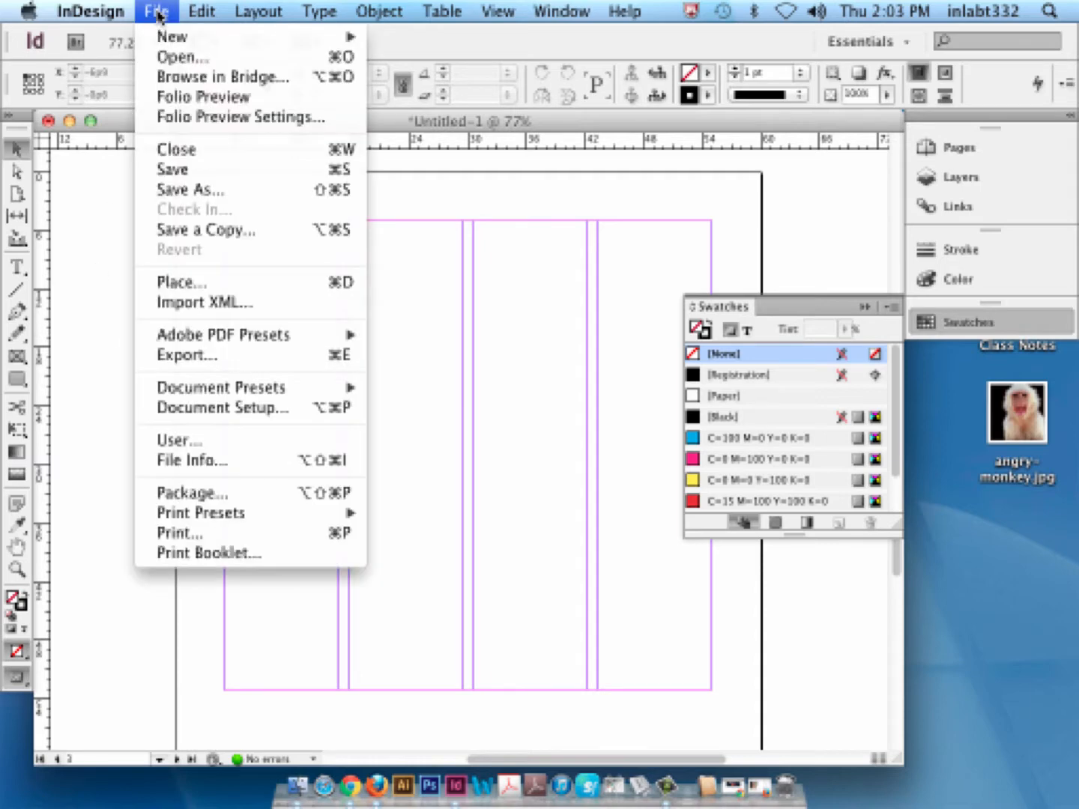
click(185, 283)
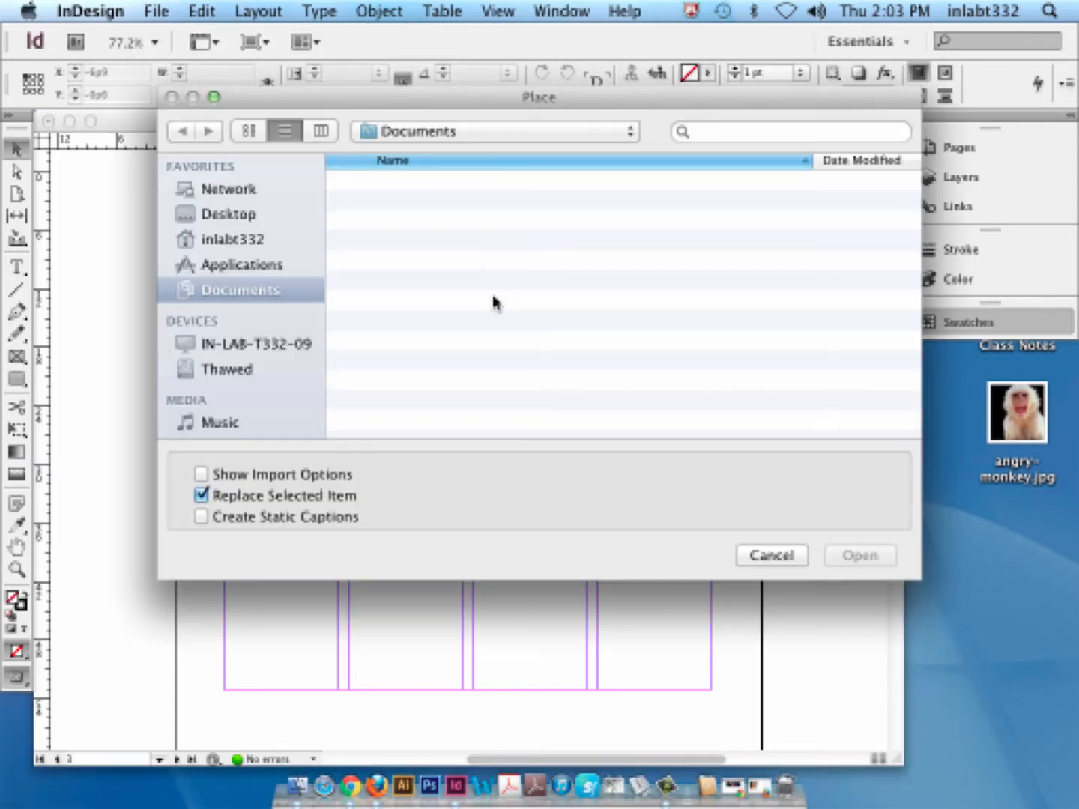
click(214, 219)
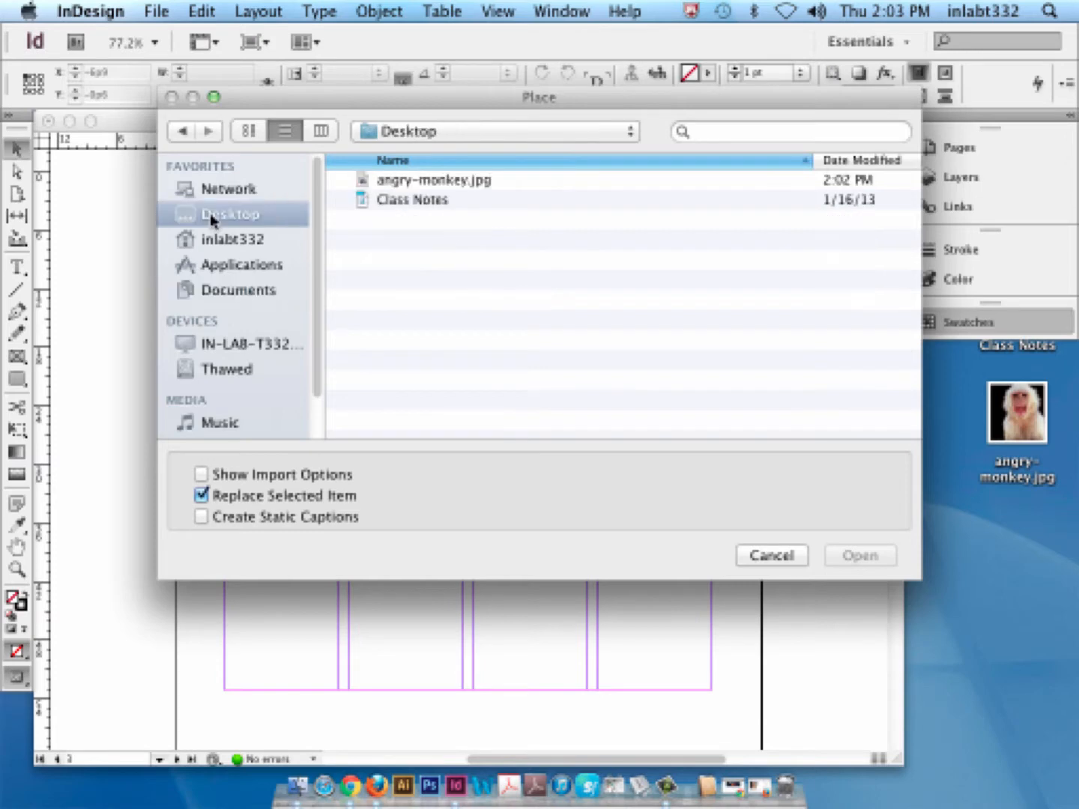
click(399, 181)
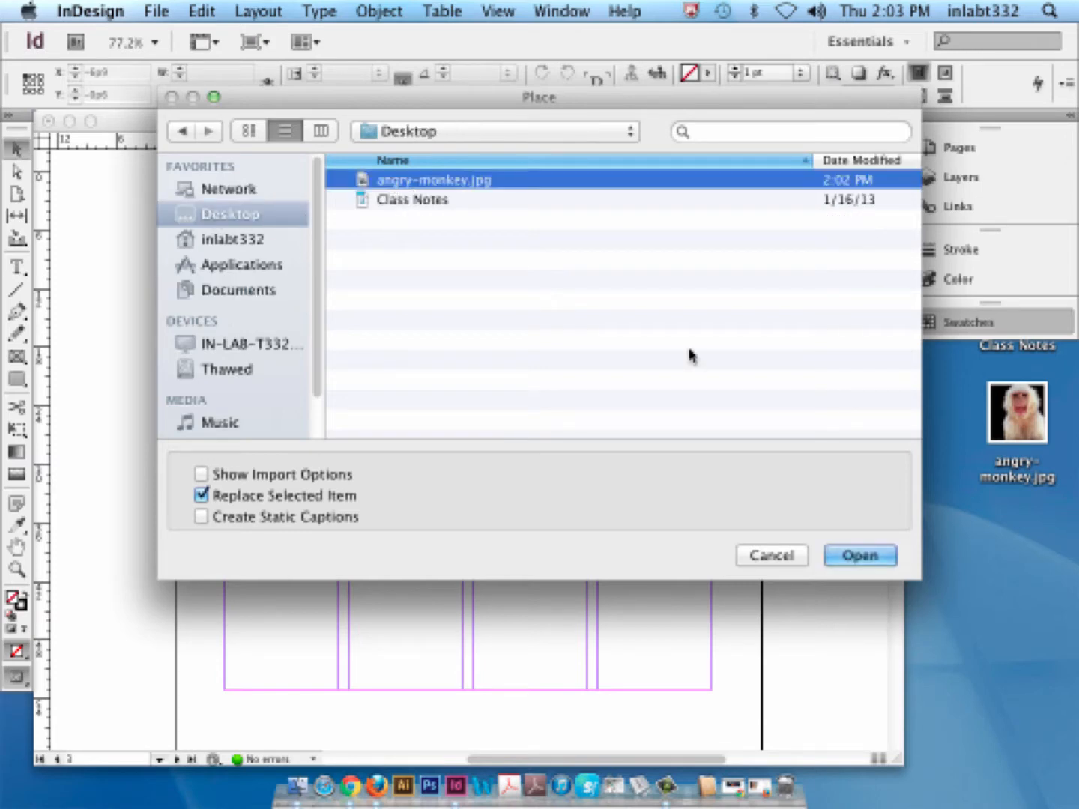
click(859, 556)
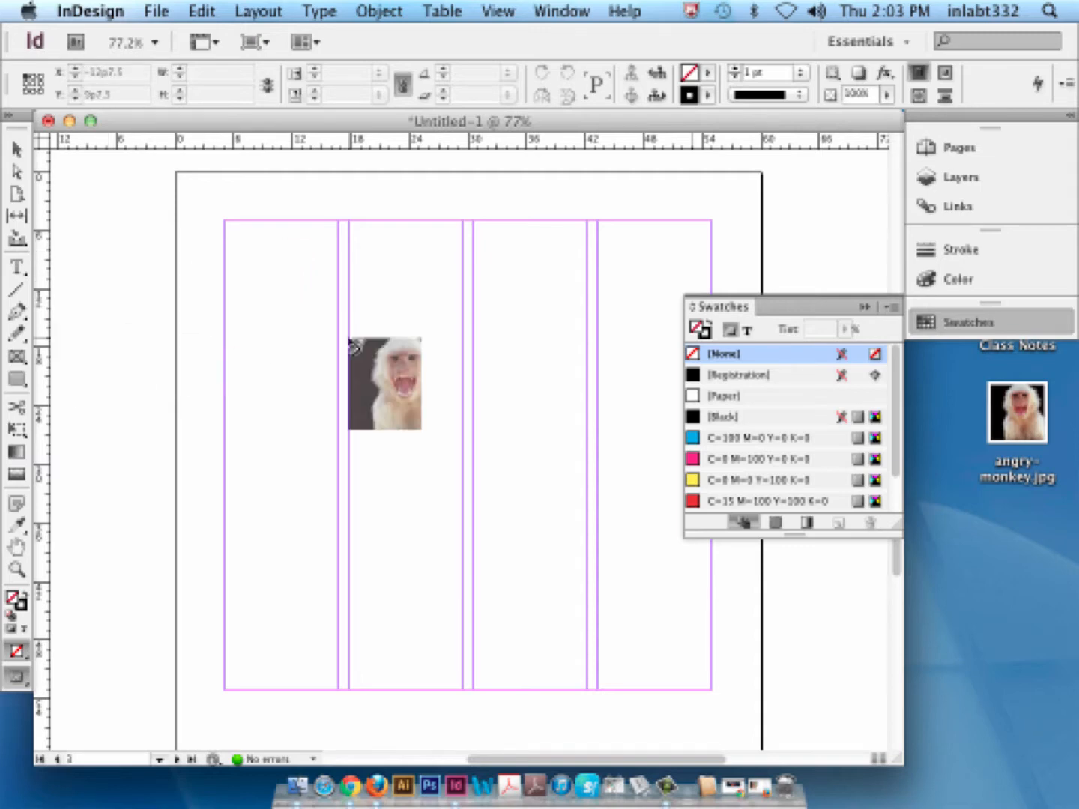
- Place the monkey photo at full size, move it to the upper-left margin corner of page 3, and scale it proportionally to 24p6 wide
click(109, 239)
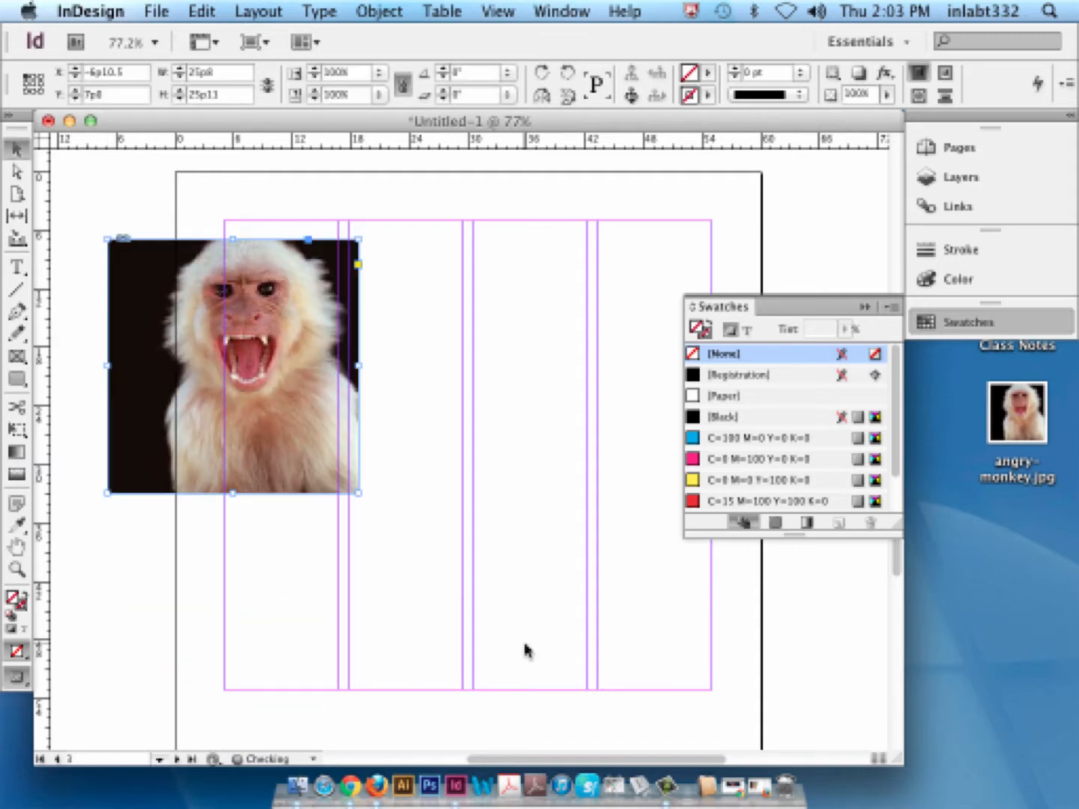
drag(161, 274, 285, 256)
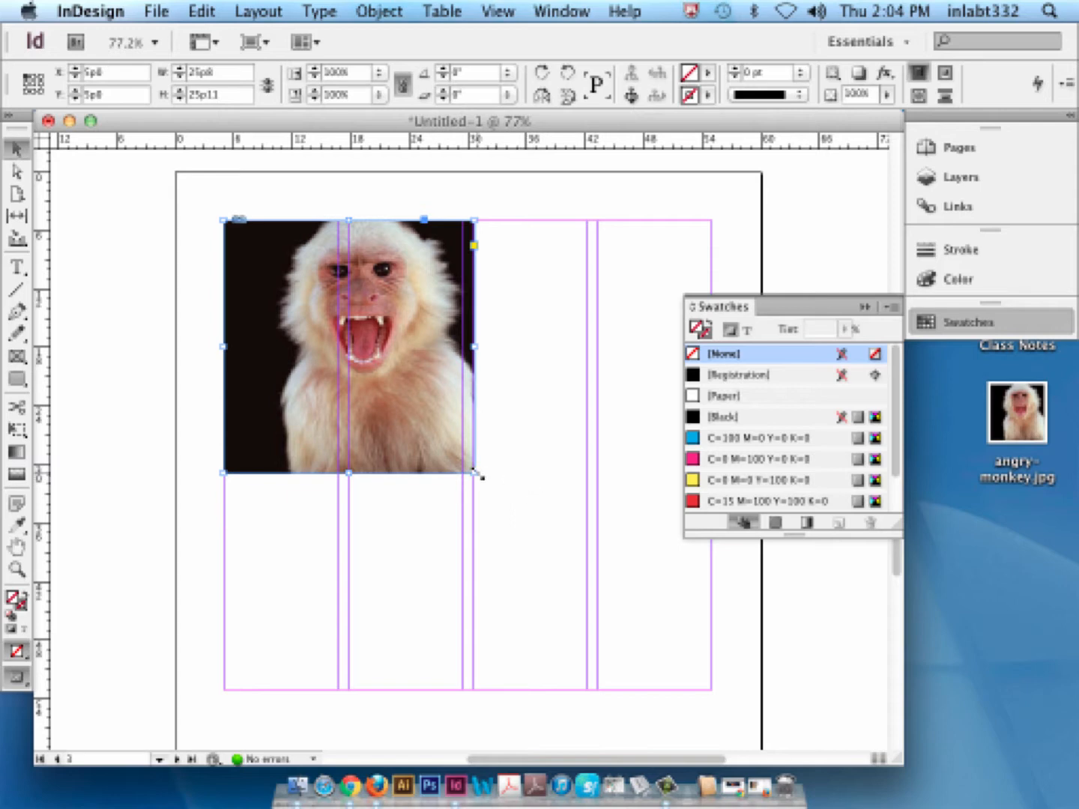
drag(476, 474, 460, 454)
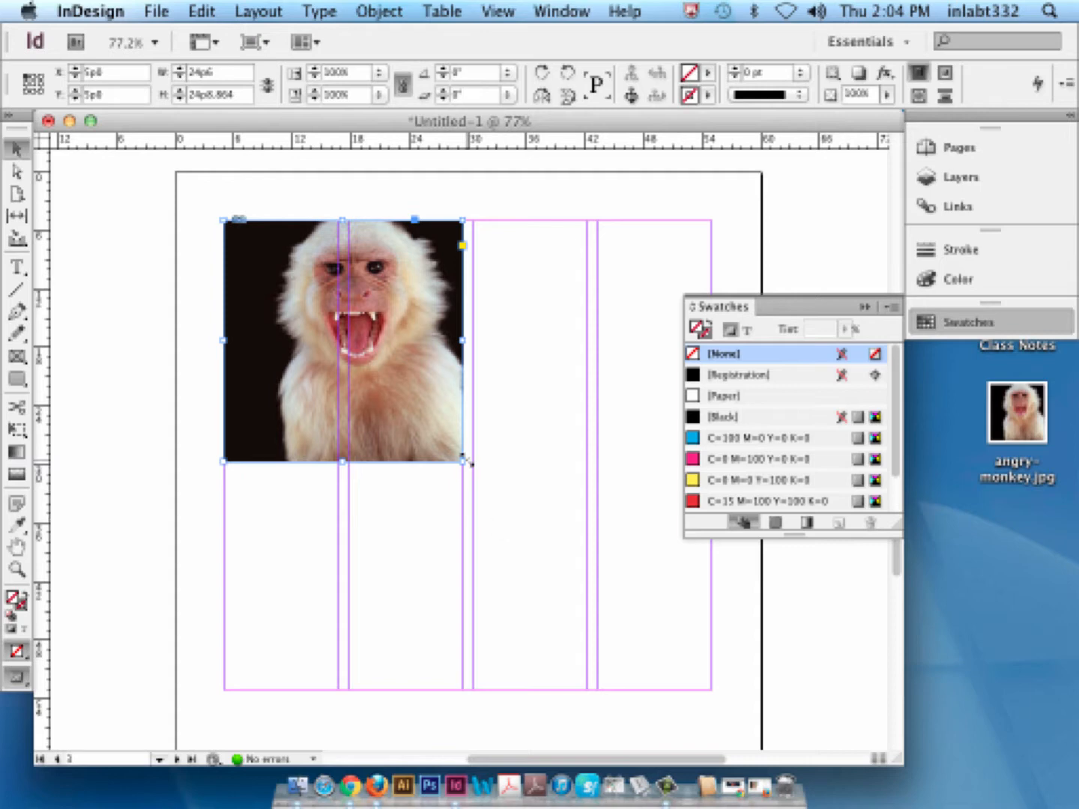
- Try stretching the photo disproportionately to about 31p4.5 by 14p9, and undo the edits back to the loaded, unplaced image
drag(462, 462, 531, 366)
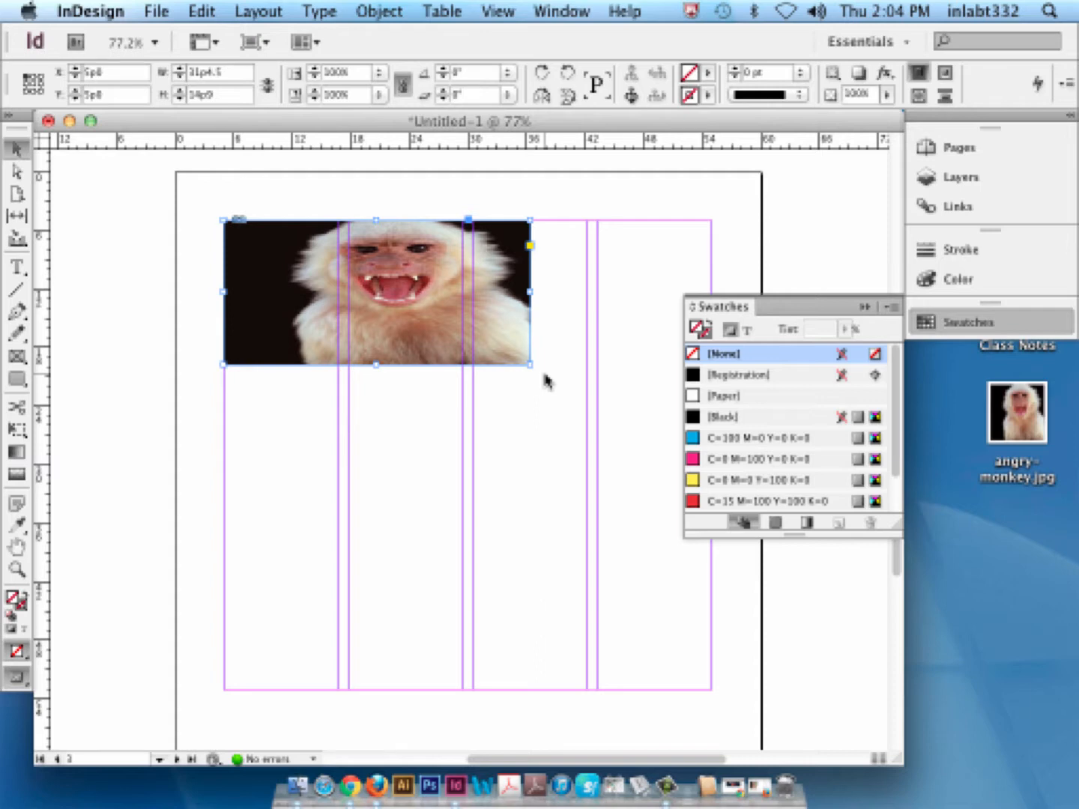
key(super+alt+c)
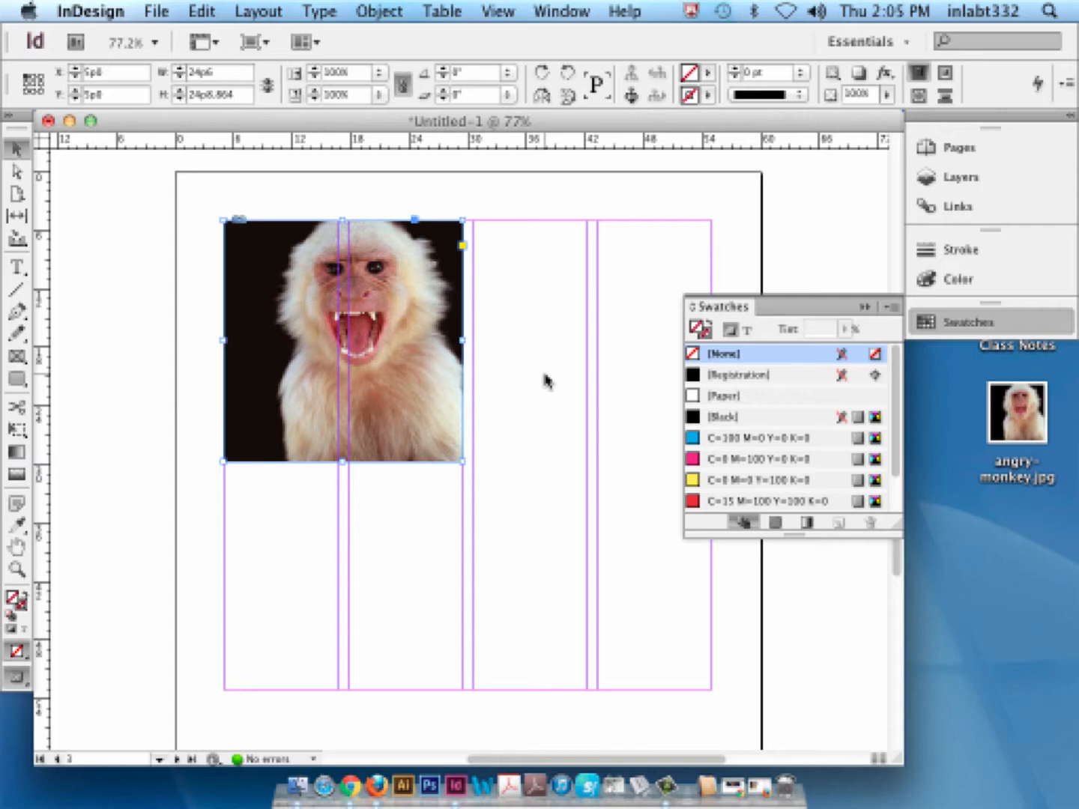
key(super+z)
key(super+z)
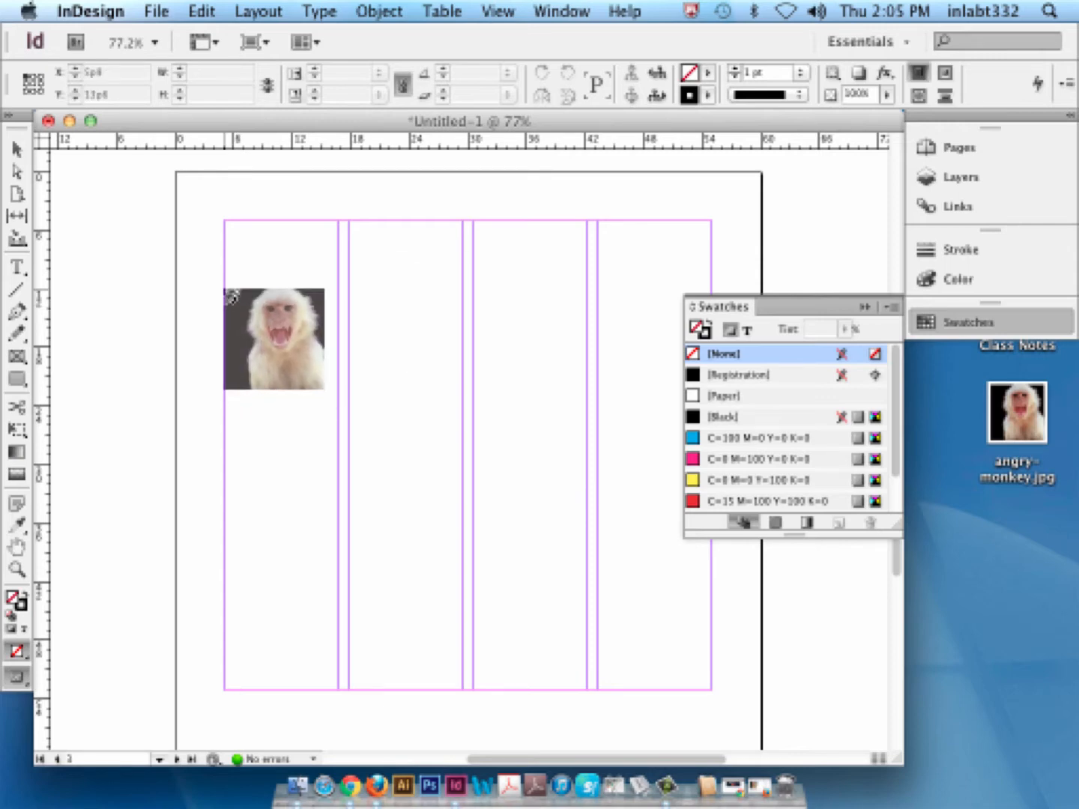
- Place the loaded photo at X 5p0, Y 5p0 and scale it proportionally to 24p6 wide, spanning the first two columns
click(225, 219)
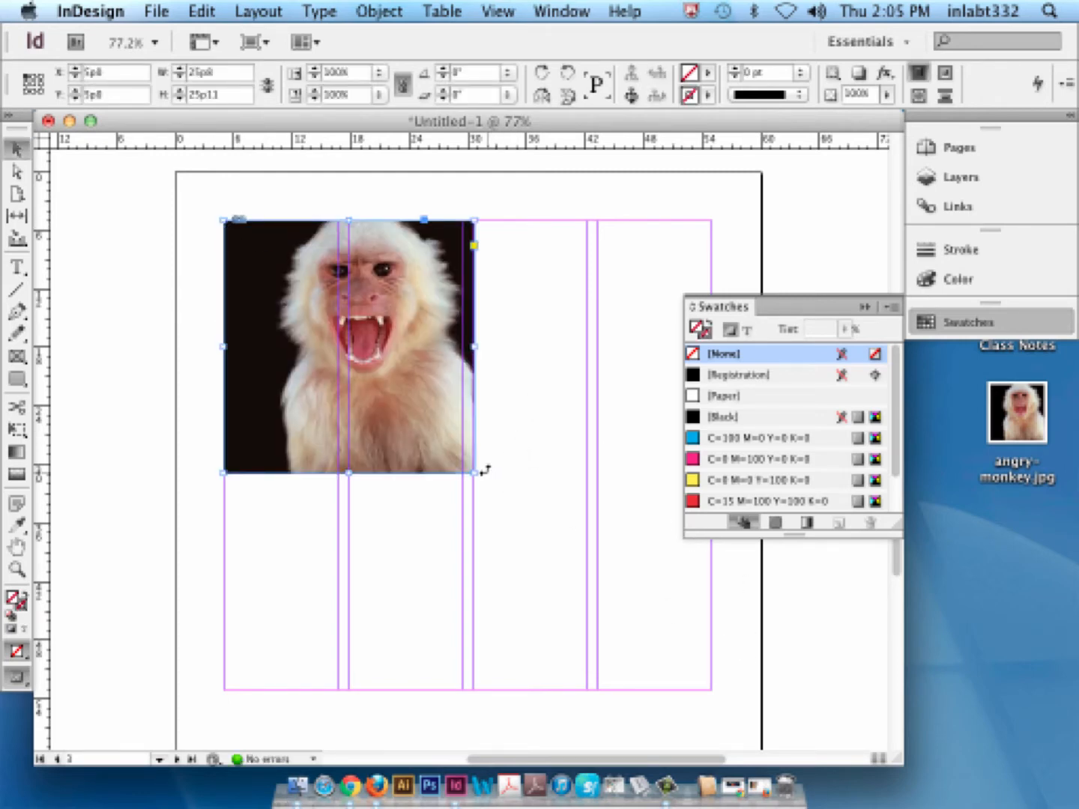
drag(474, 472, 460, 462)
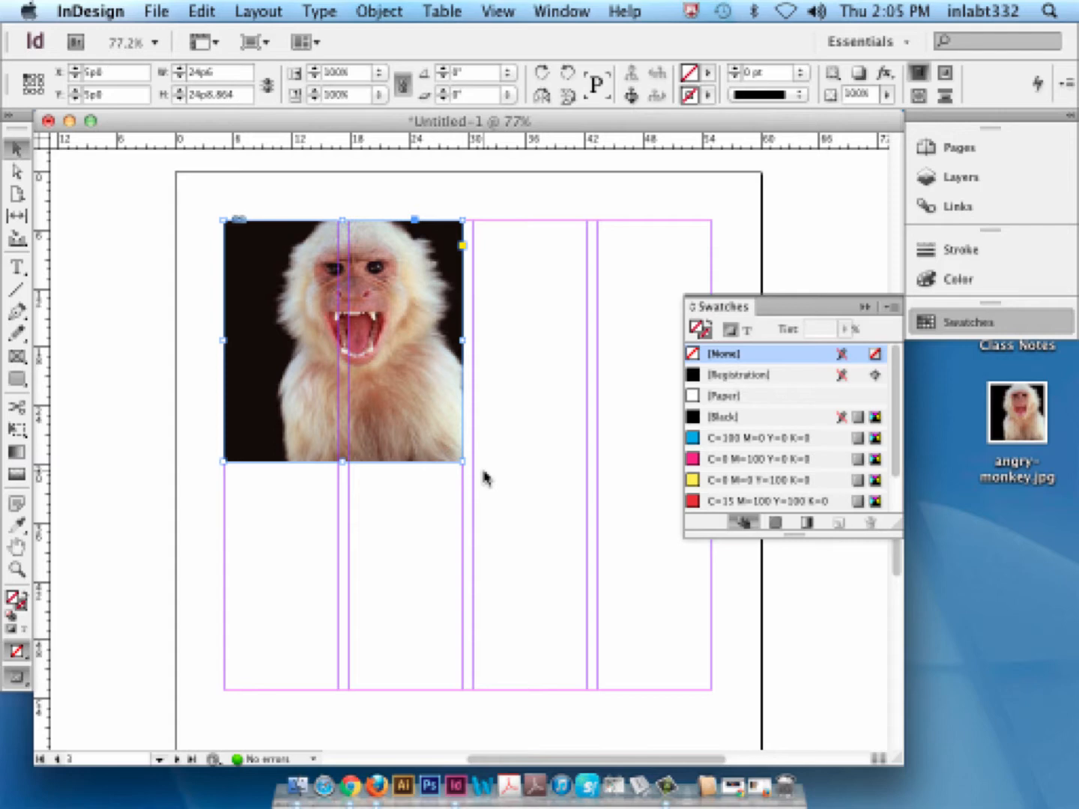
- Deselect the photo and add a horizontal page guide along its bottom edge at Y 29p8.864
click(101, 458)
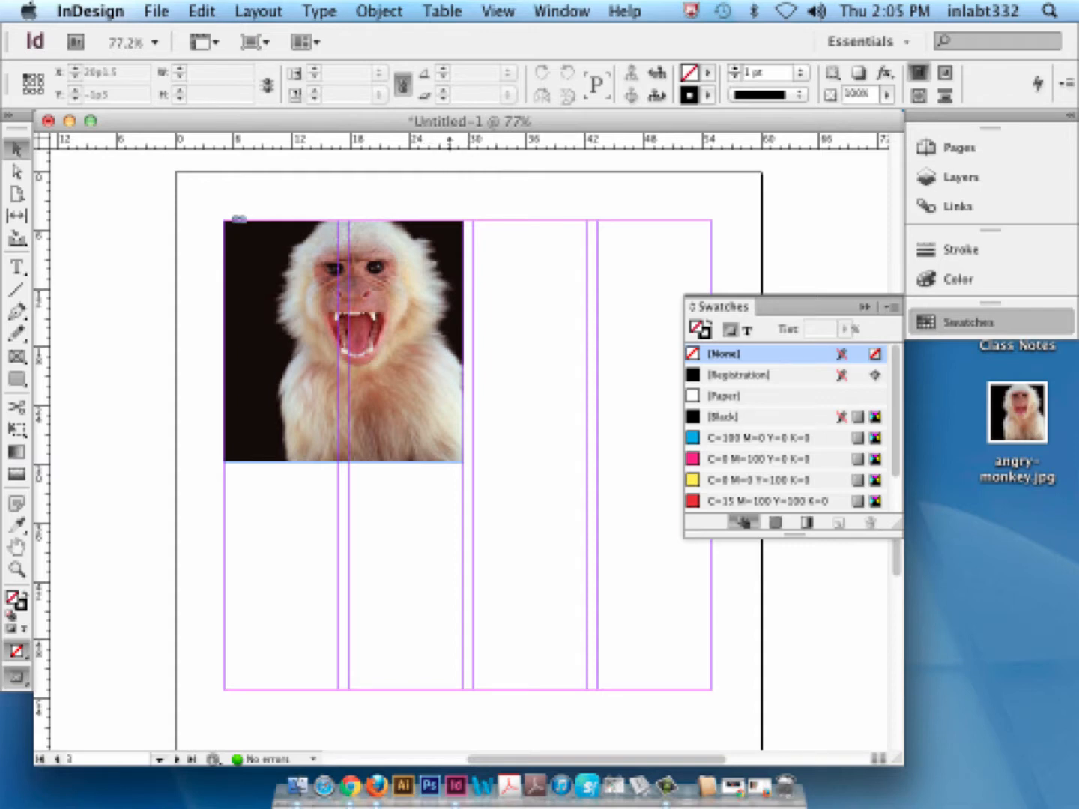
drag(460, 150, 444, 462)
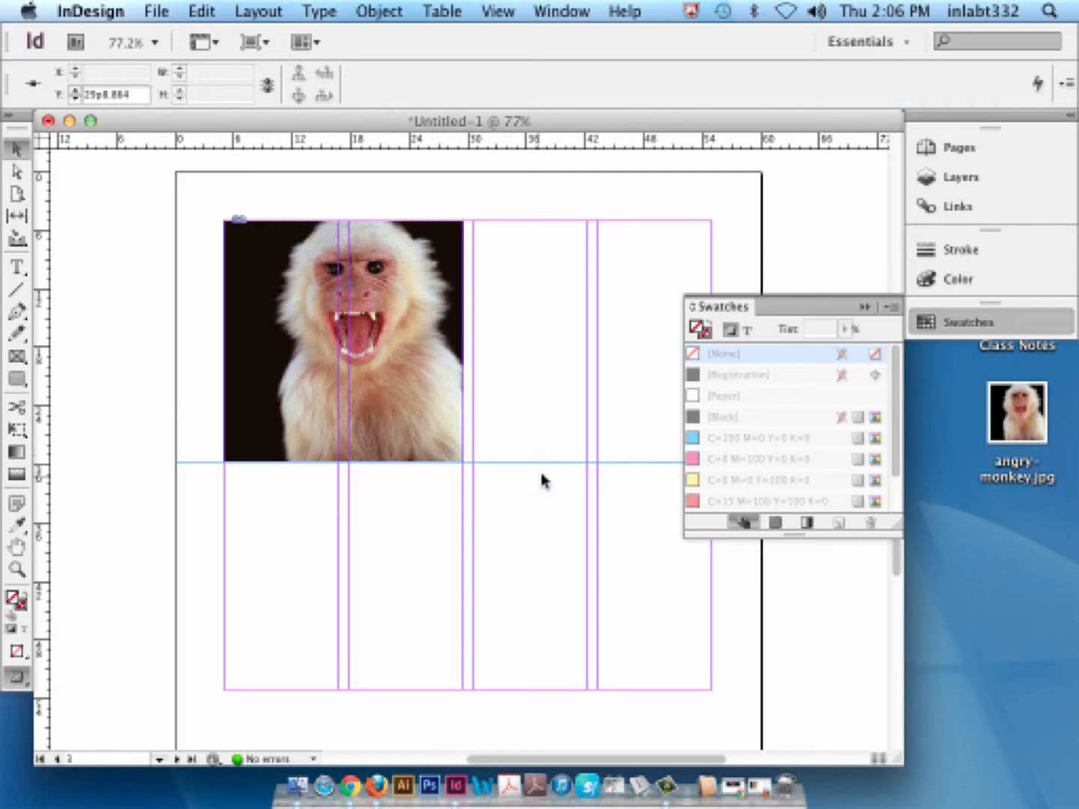
- Compare the four-column layout on page 3 with the eight-column layout on page 4
scroll(544, 480, down, 10)
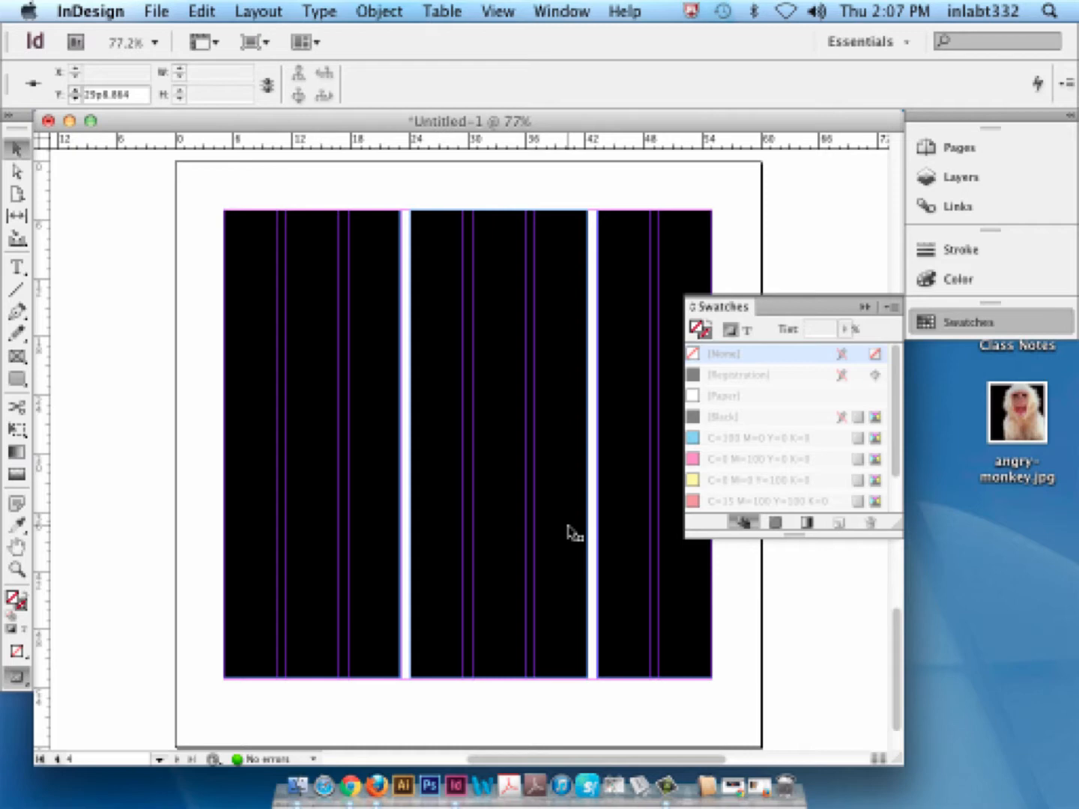
scroll(445, 375, down, 10)
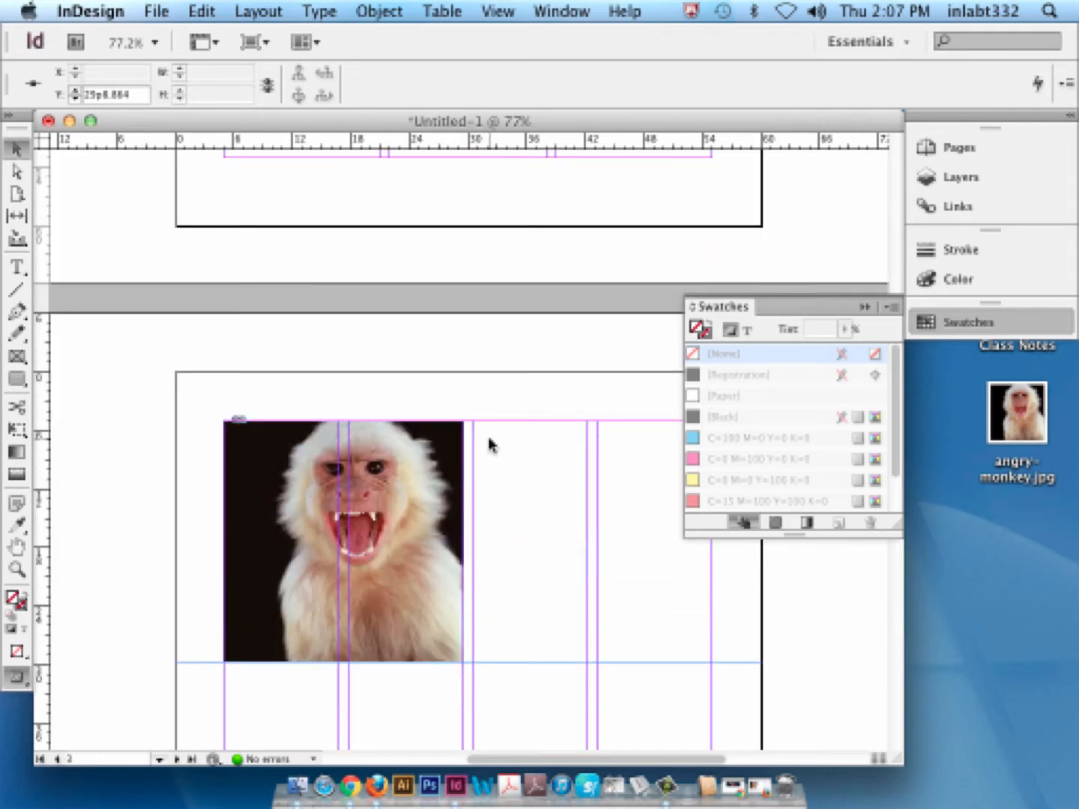
scroll(411, 428, down, 4)
scroll(411, 429, left, 3)
scroll(464, 424, right, 10)
scroll(465, 424, down, 14)
scroll(459, 423, left, 14)
scroll(459, 423, up, 4)
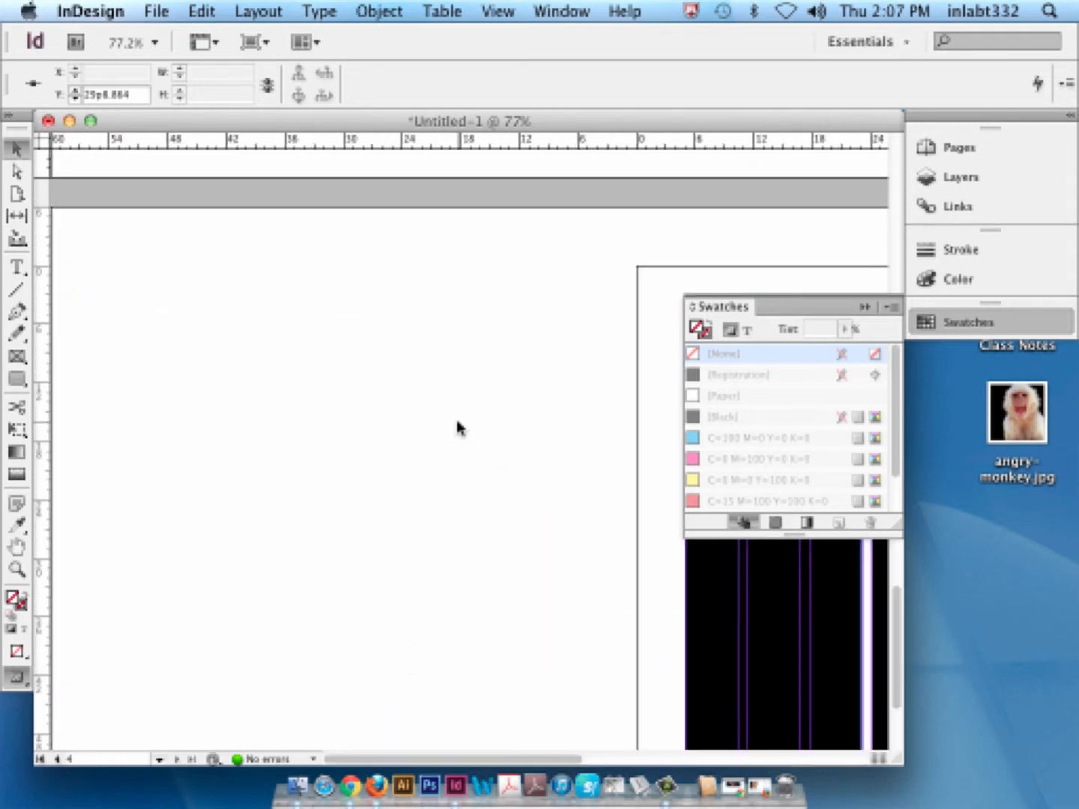
scroll(459, 427, right, 12)
scroll(459, 428, down, 5)
scroll(459, 427, left, 6)
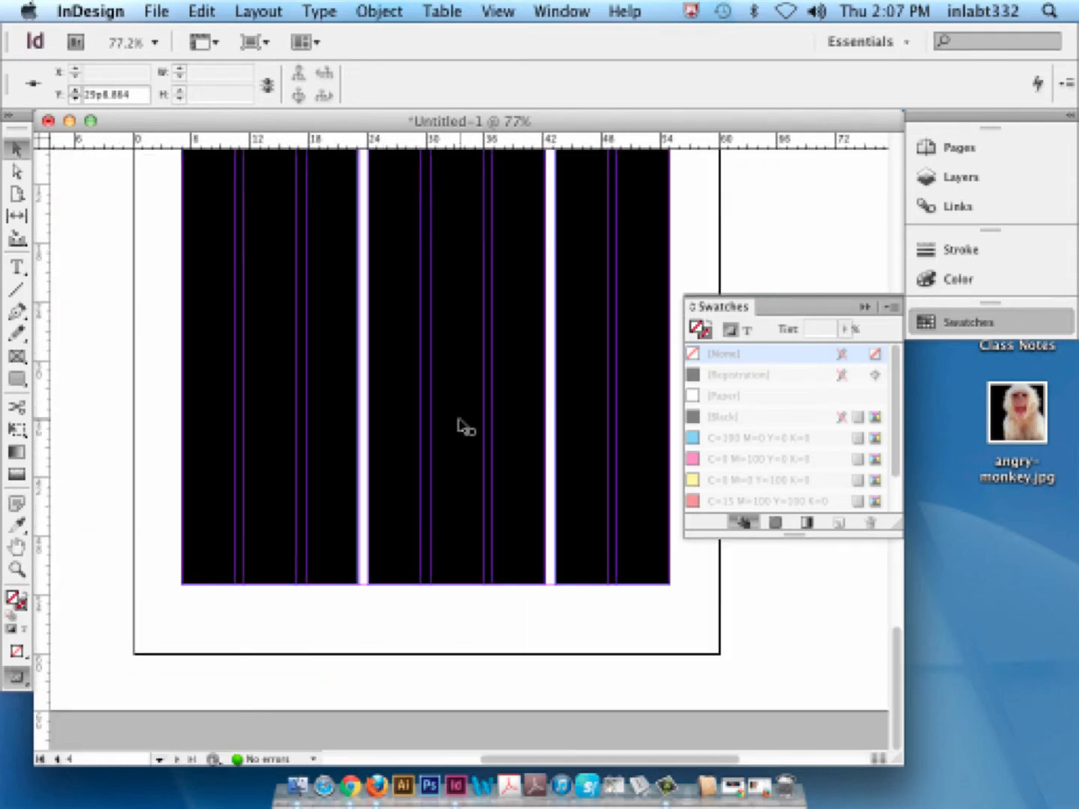
scroll(464, 427, right, 4)
scroll(464, 427, up, 5)
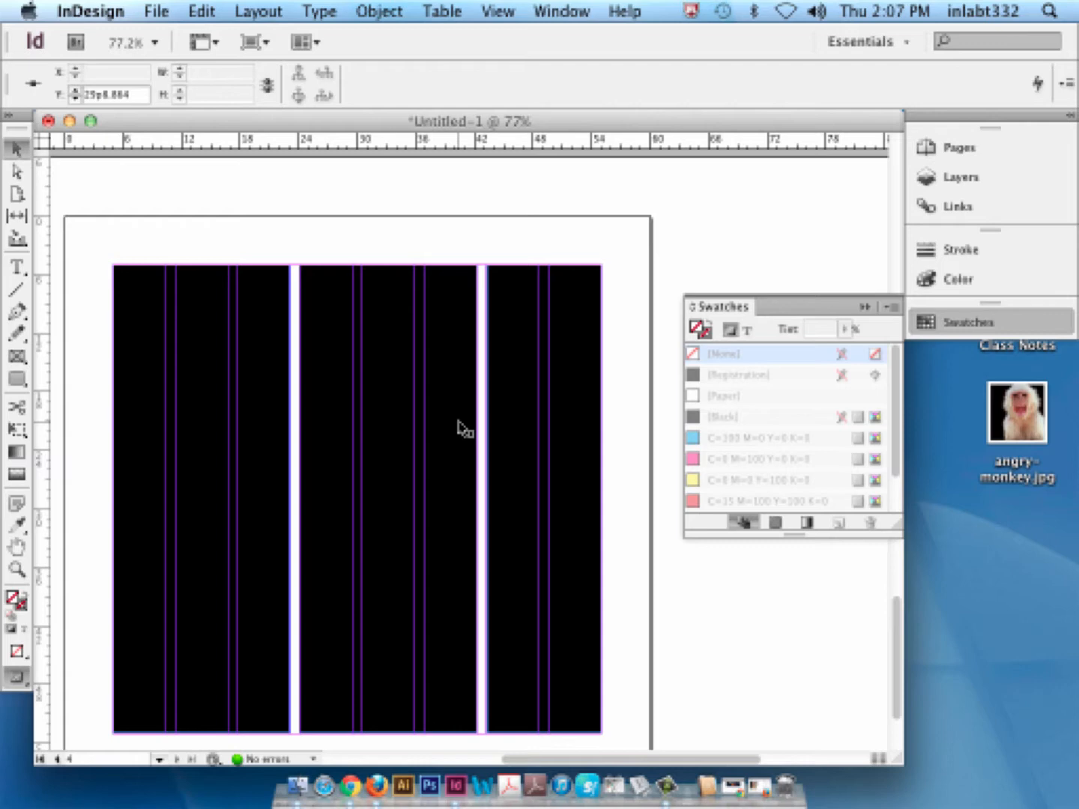
- Resize page 4's first black block to 24p6 by 9p4.5, and shrink the middle block to span columns three to six from Y 17p7.5
click(272, 575)
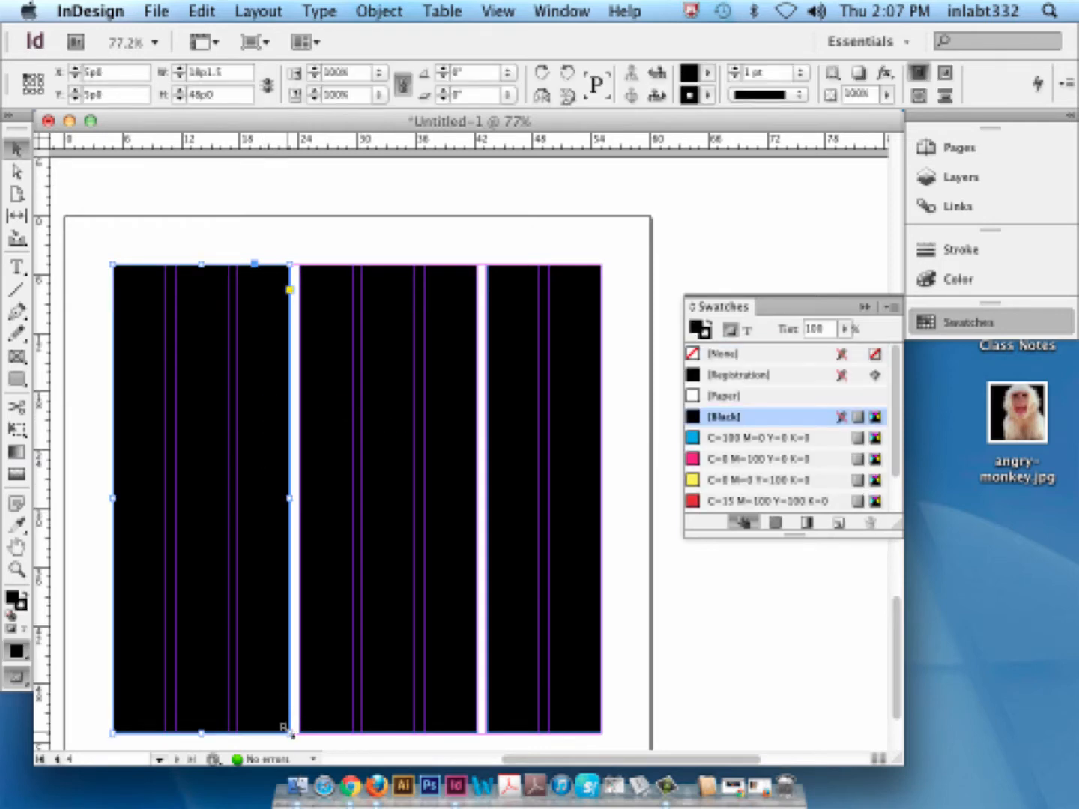
drag(290, 734, 353, 355)
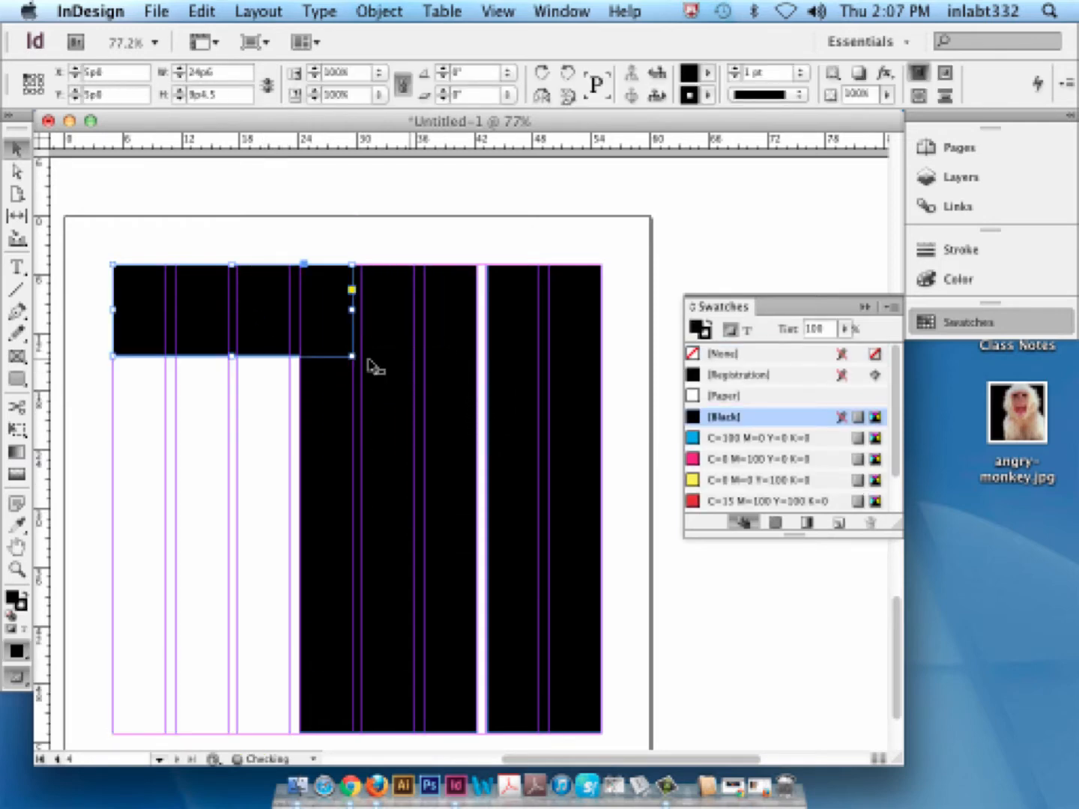
click(315, 344)
drag(297, 267, 238, 388)
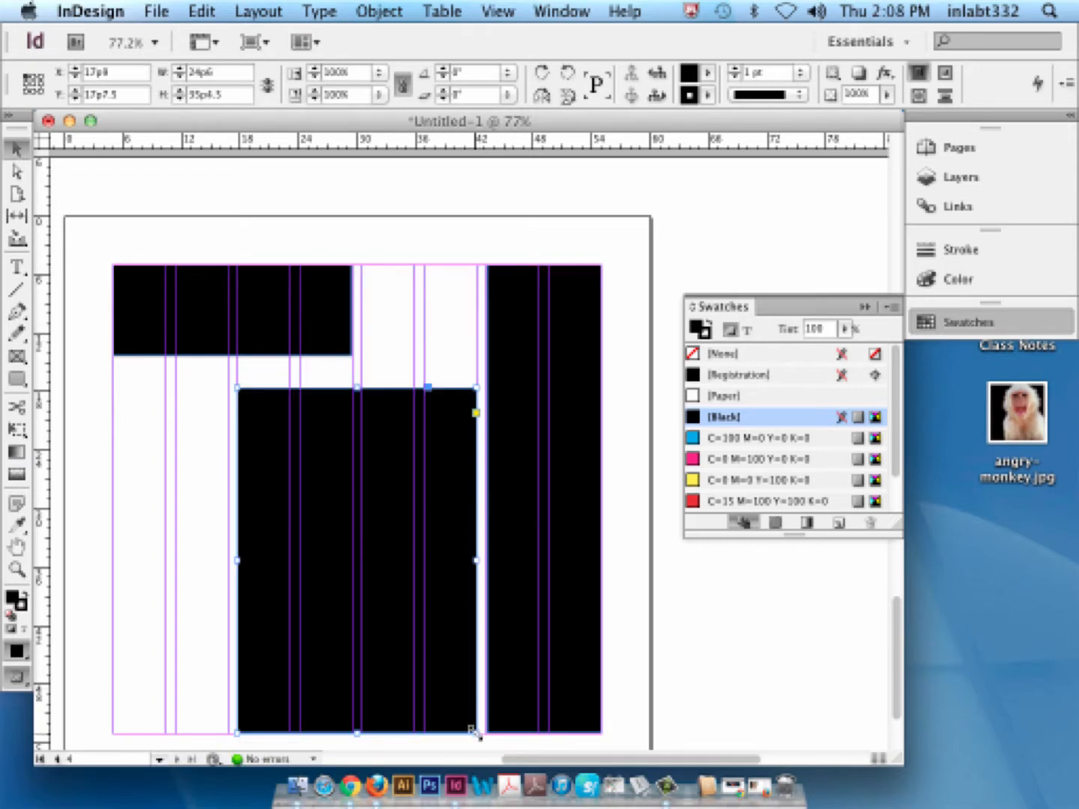
drag(470, 730, 475, 652)
key(super+z)
drag(476, 733, 475, 466)
- Shorten the last black block to align with the middle block's bottom edge, and extend the first block to 11p1.5 high
click(530, 406)
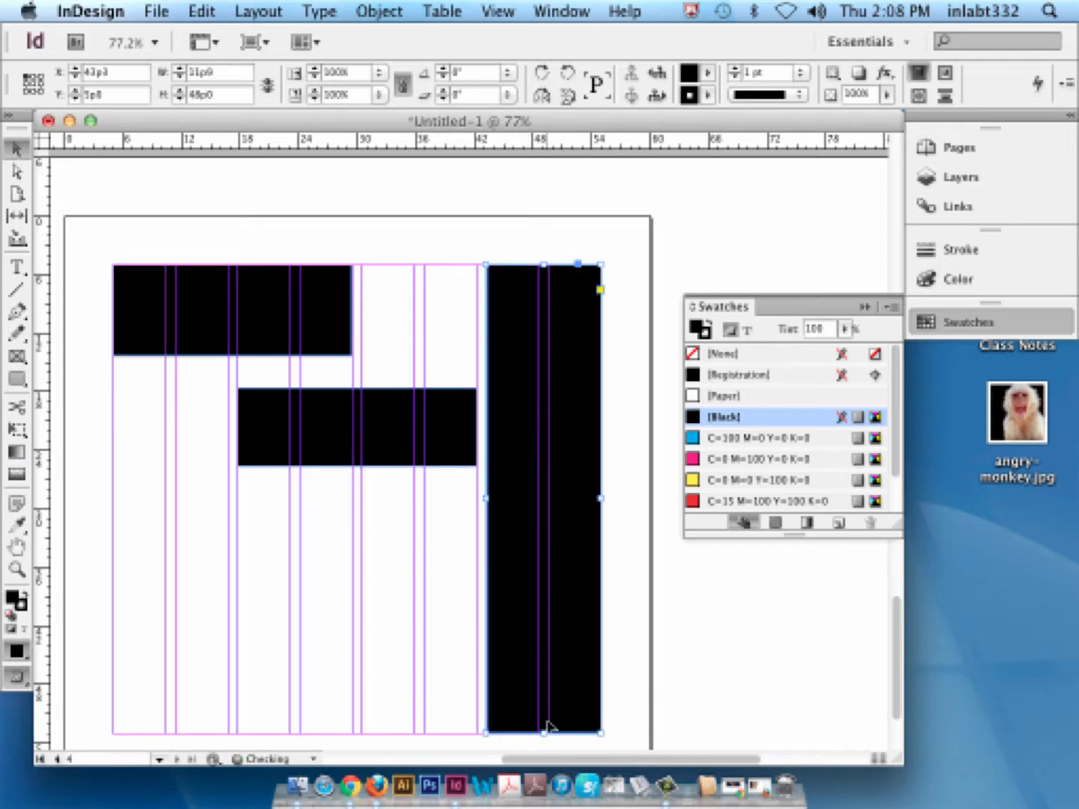
drag(545, 732, 491, 465)
click(699, 636)
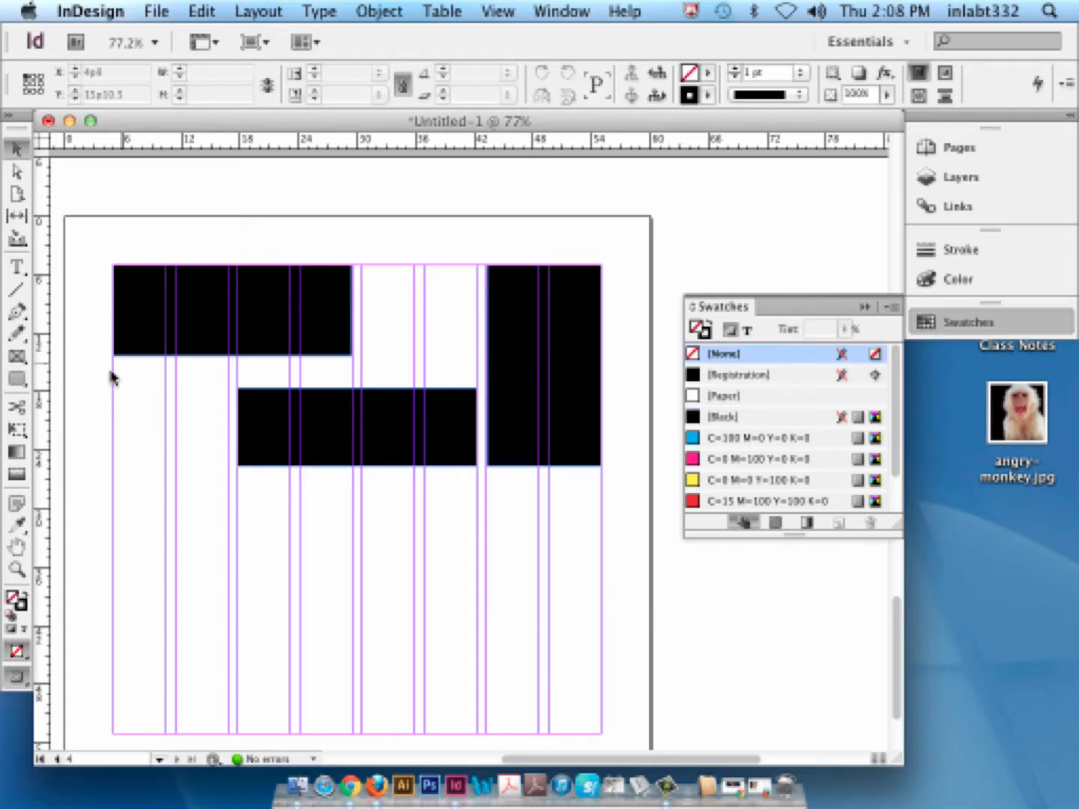
click(251, 321)
drag(232, 355, 232, 373)
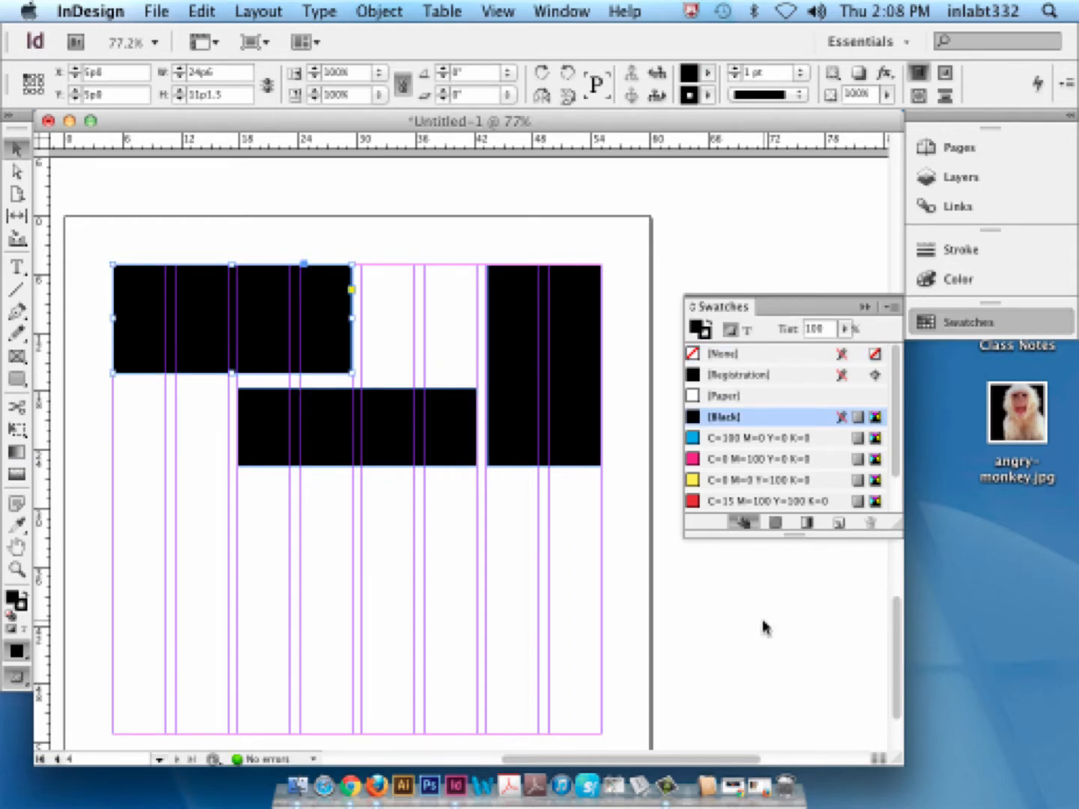
click(745, 640)
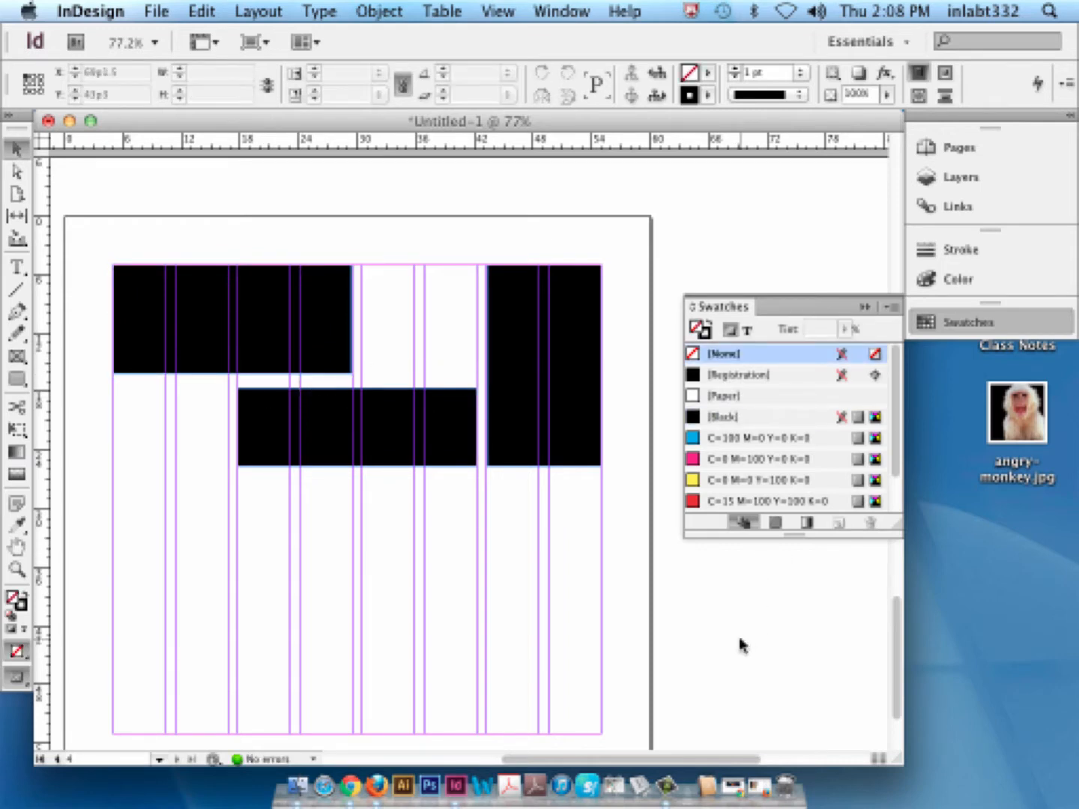
- Preview the three-block layout without guides and frame edges, return to the normal view, and fit the page in the window
key(w)
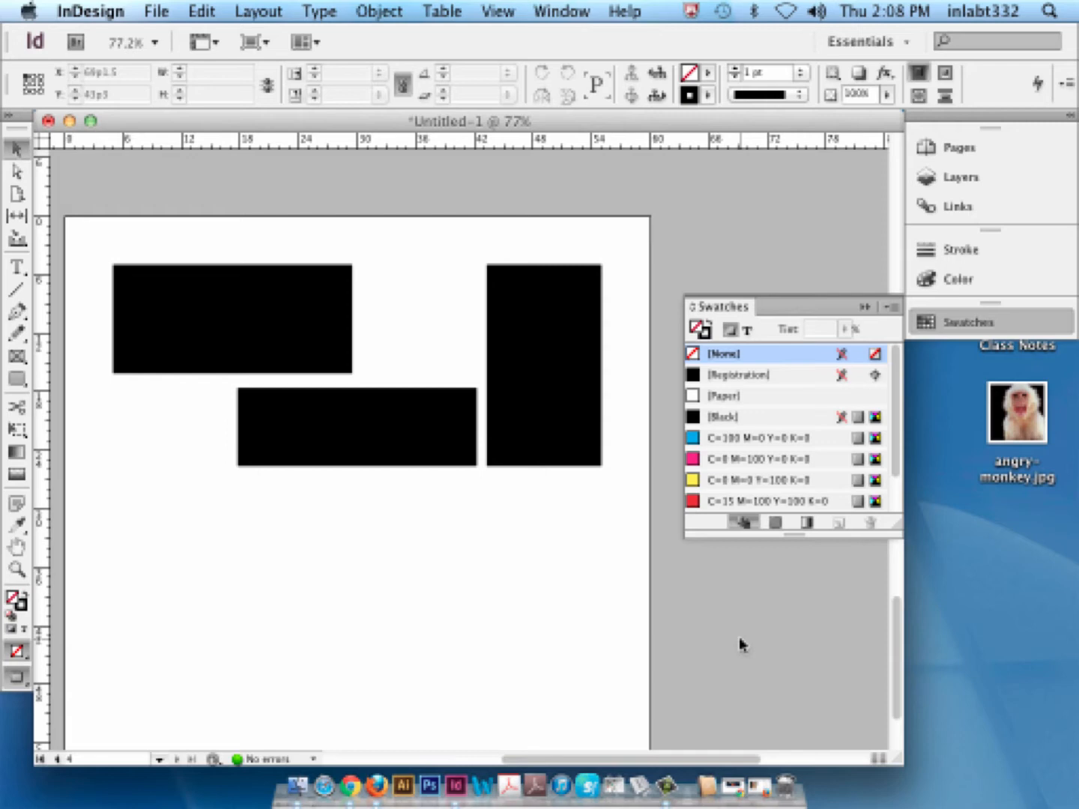
key(w)
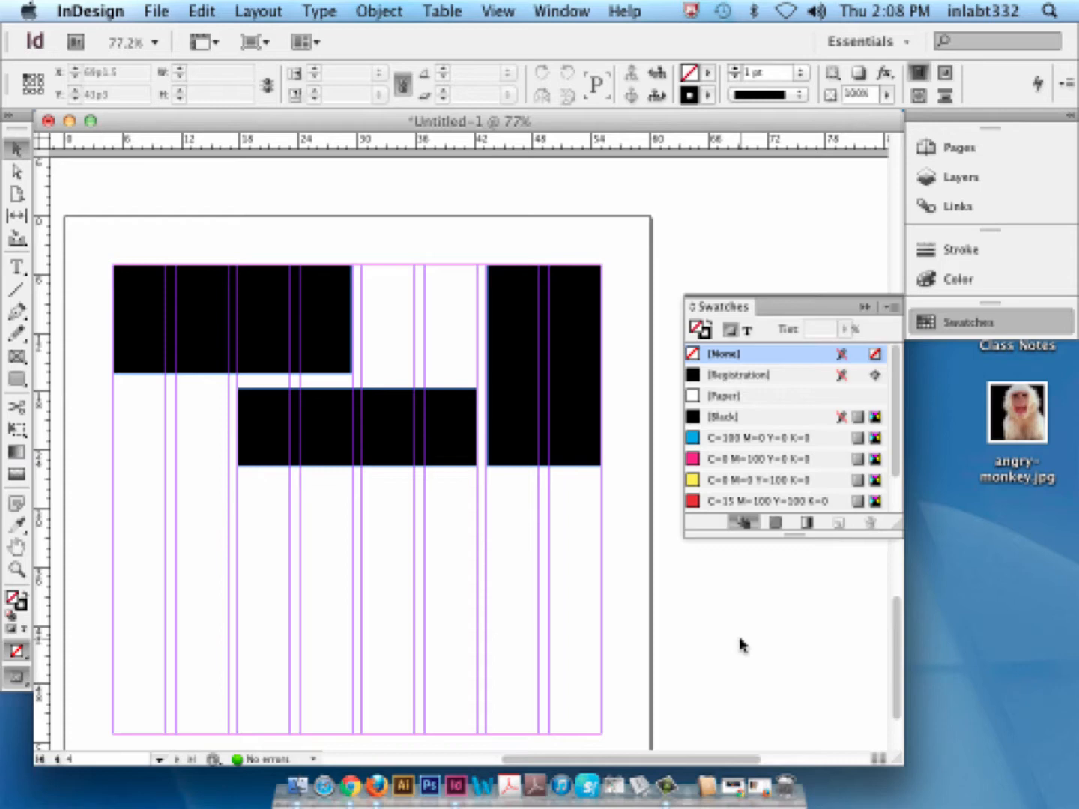
scroll(518, 467, left, 3)
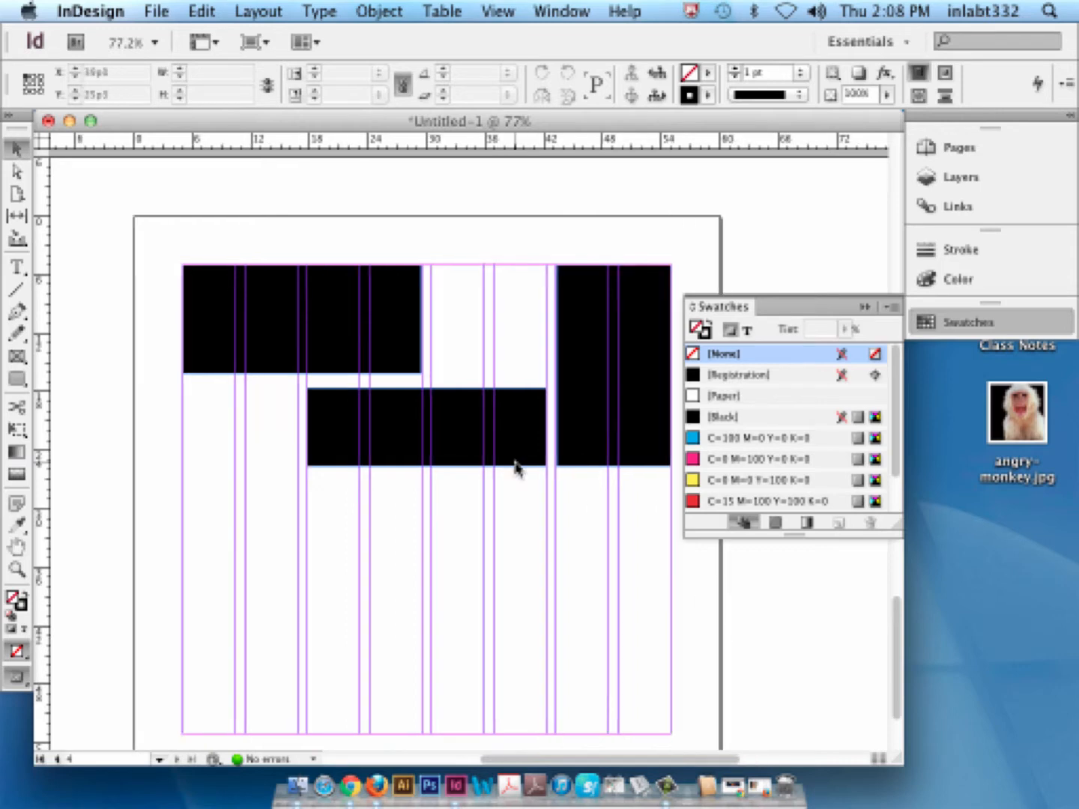
key(w)
key(w)
key(w)
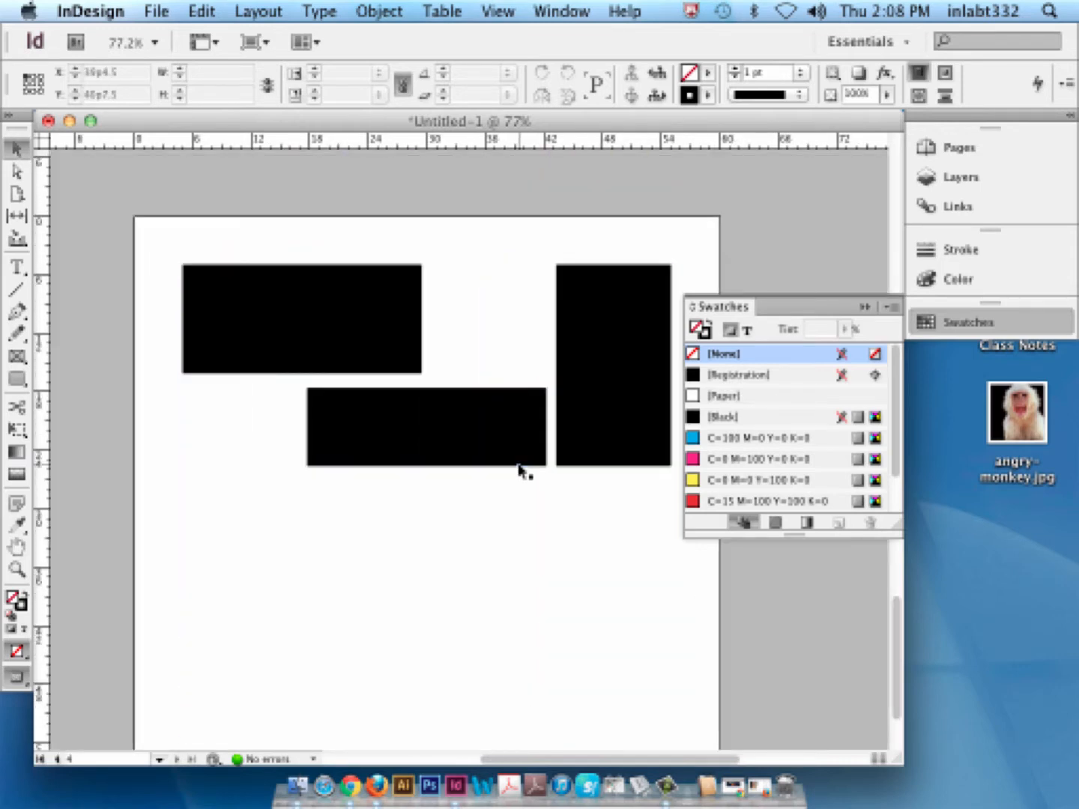
key(w)
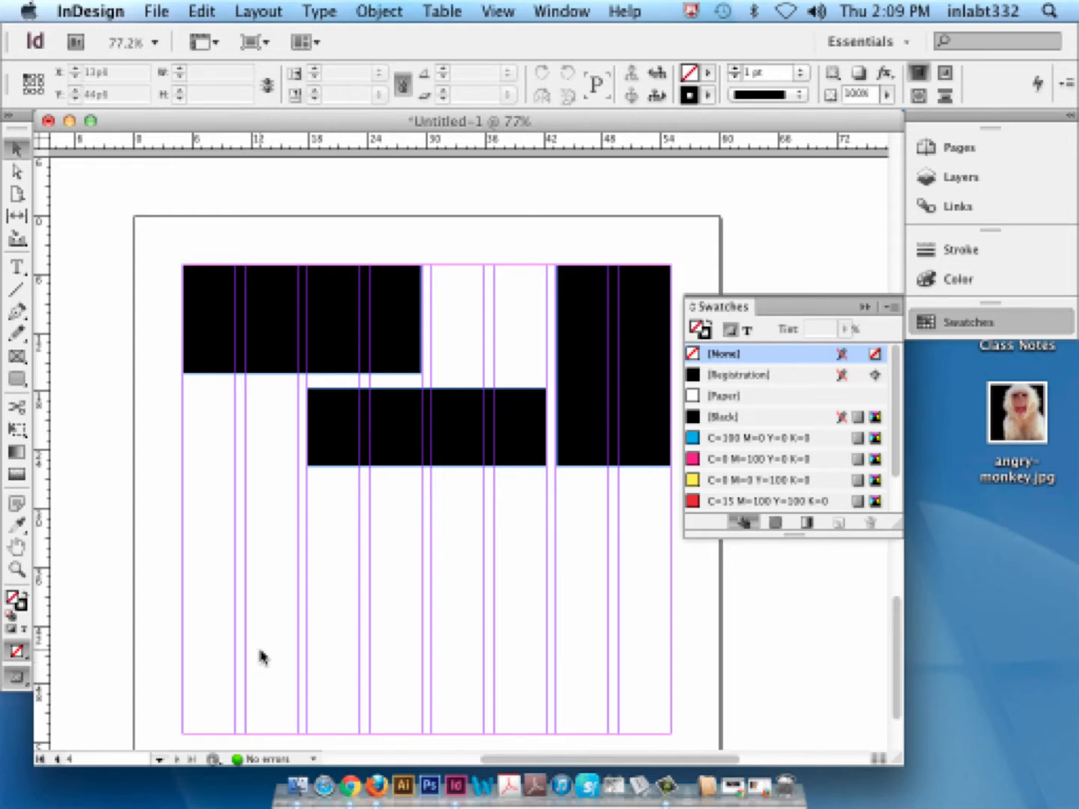
key(super+0)
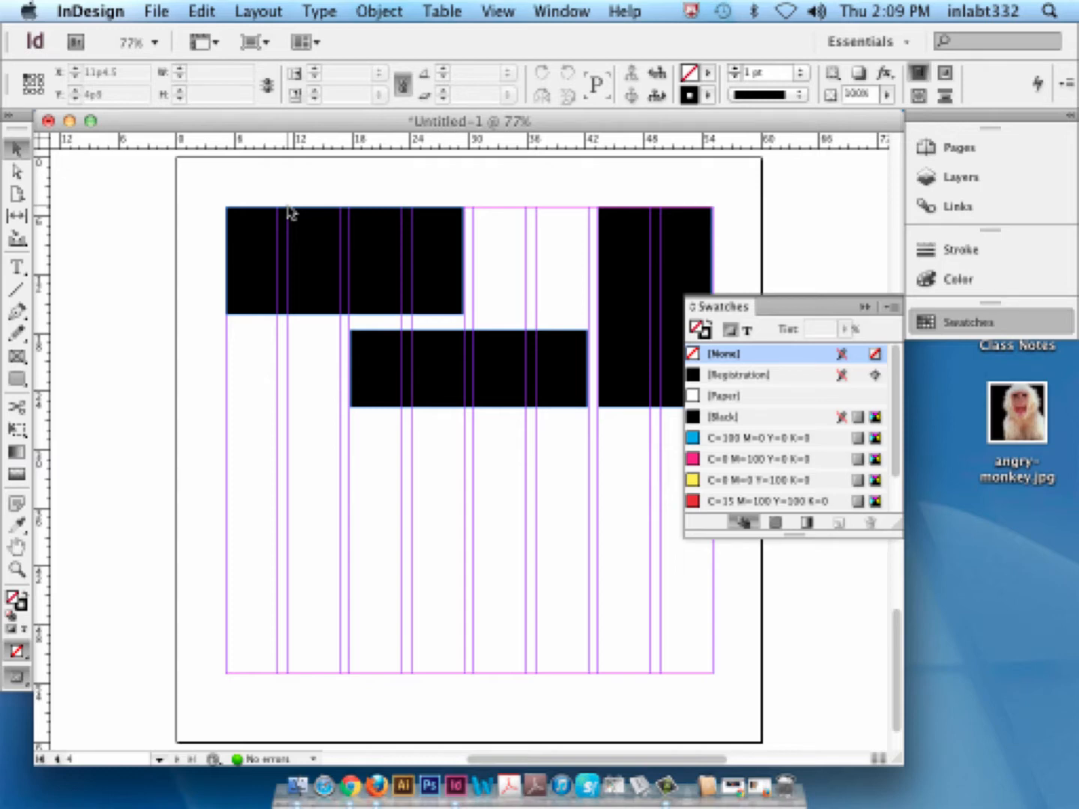
click(101, 9)
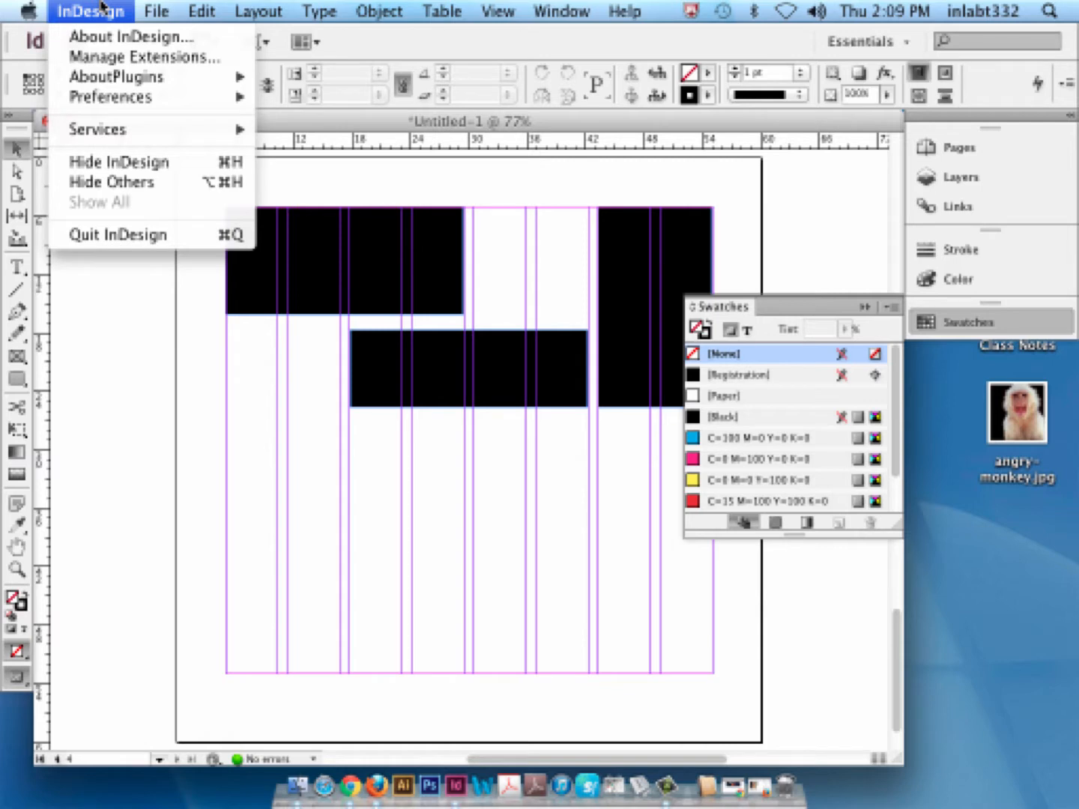
mouse_move(123, 109)
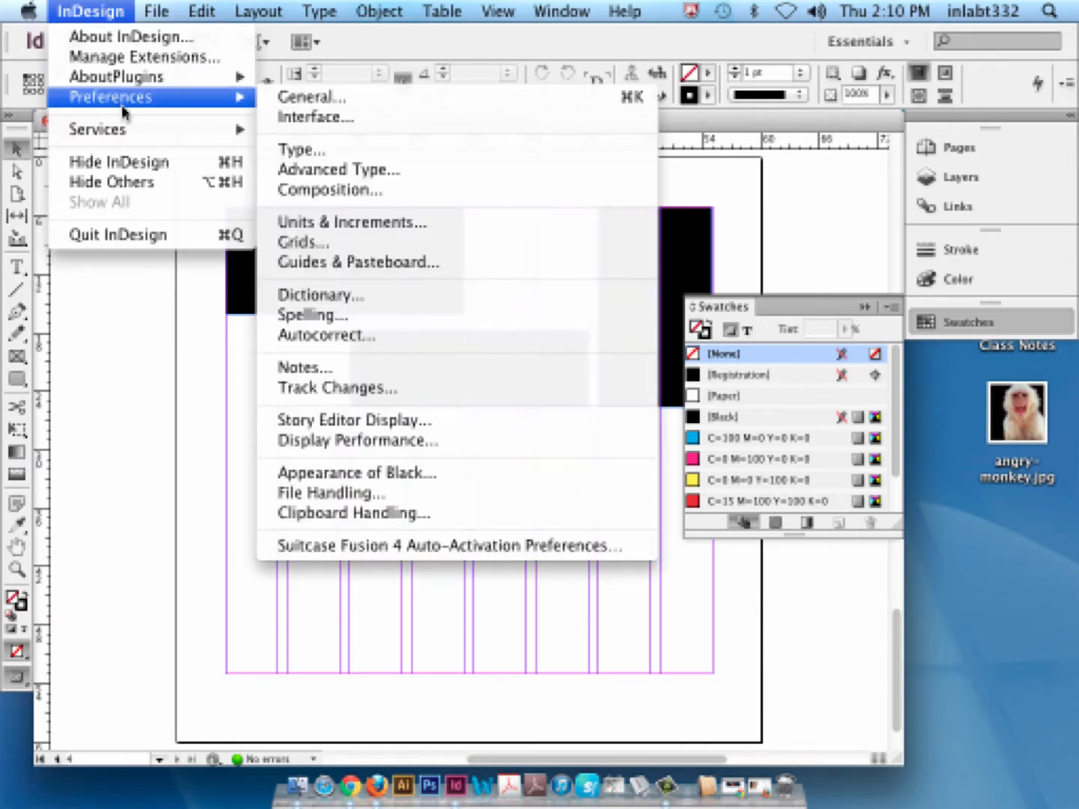
click(390, 226)
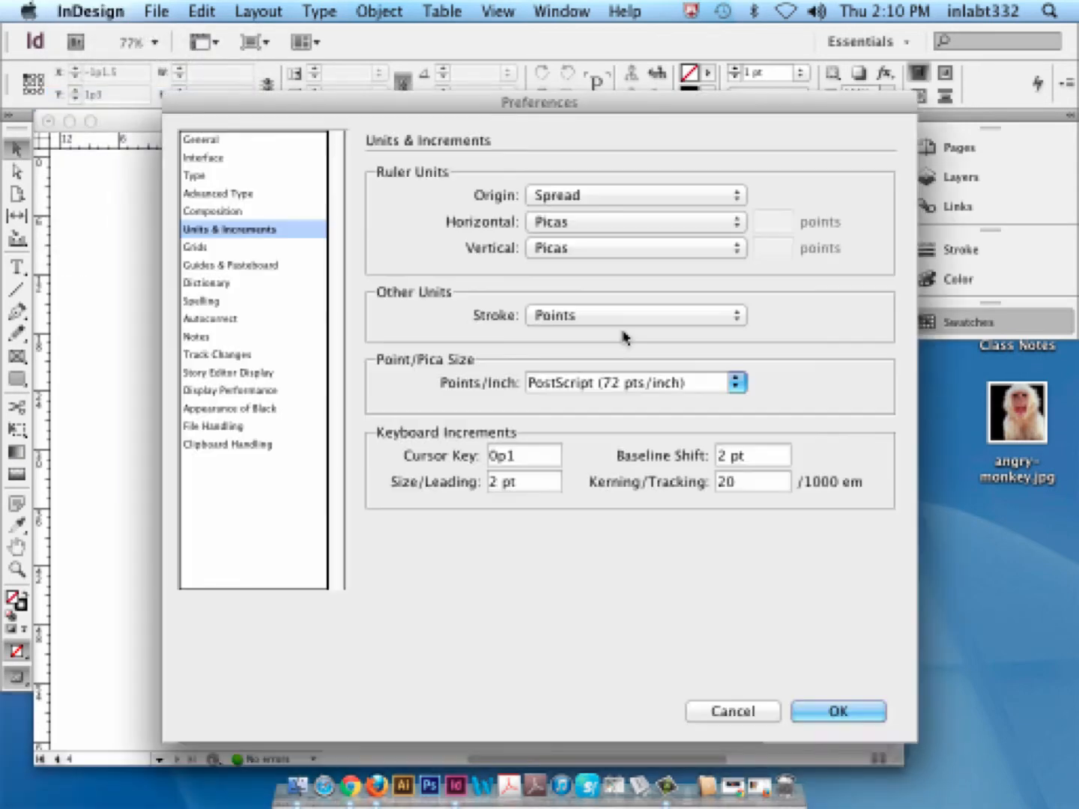
click(621, 321)
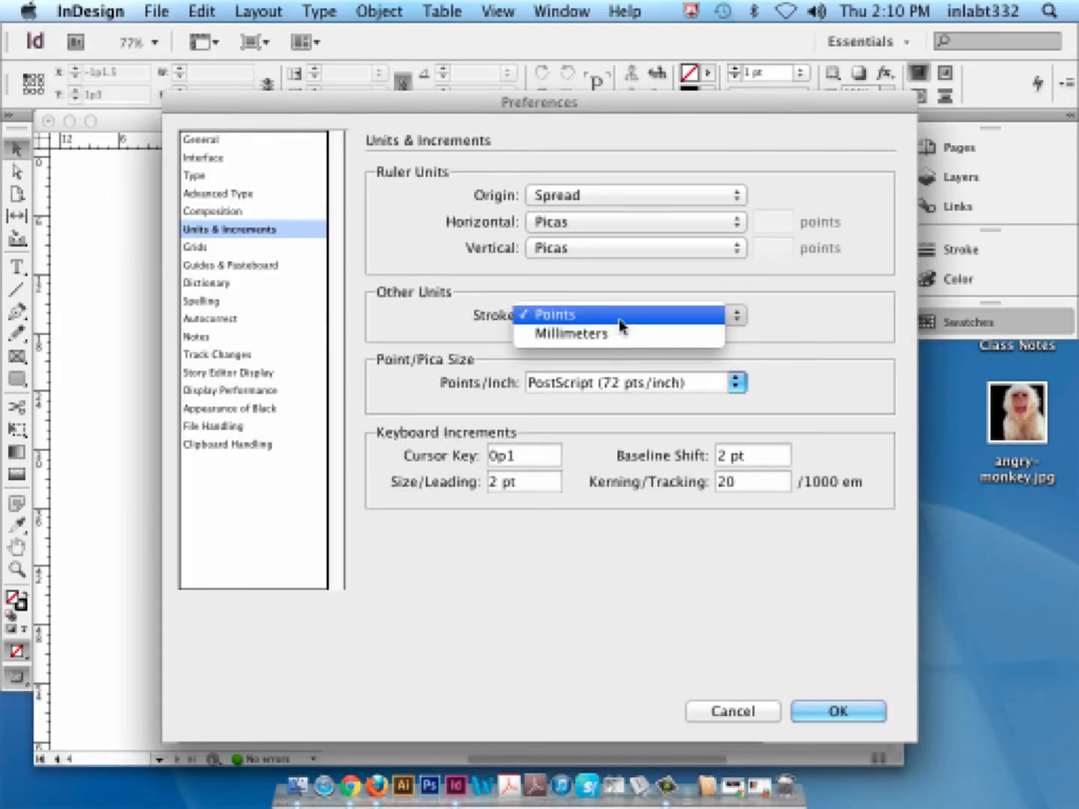
click(585, 232)
click(589, 228)
click(594, 239)
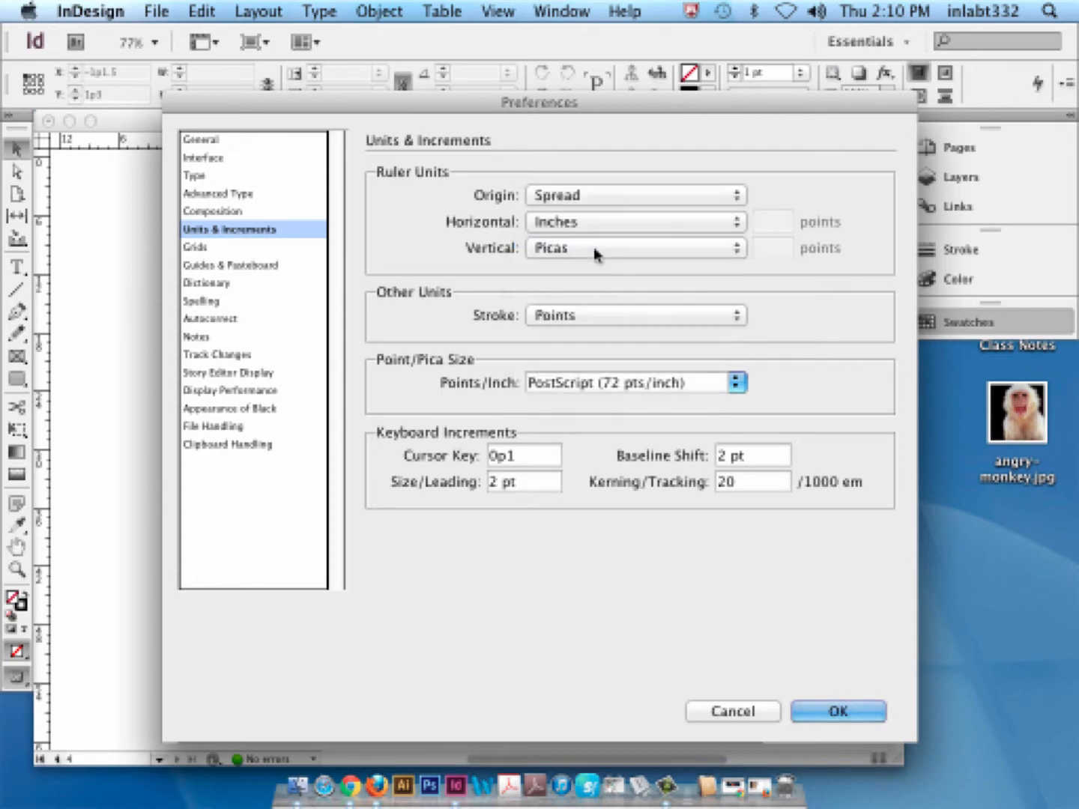
click(595, 247)
click(597, 268)
click(753, 712)
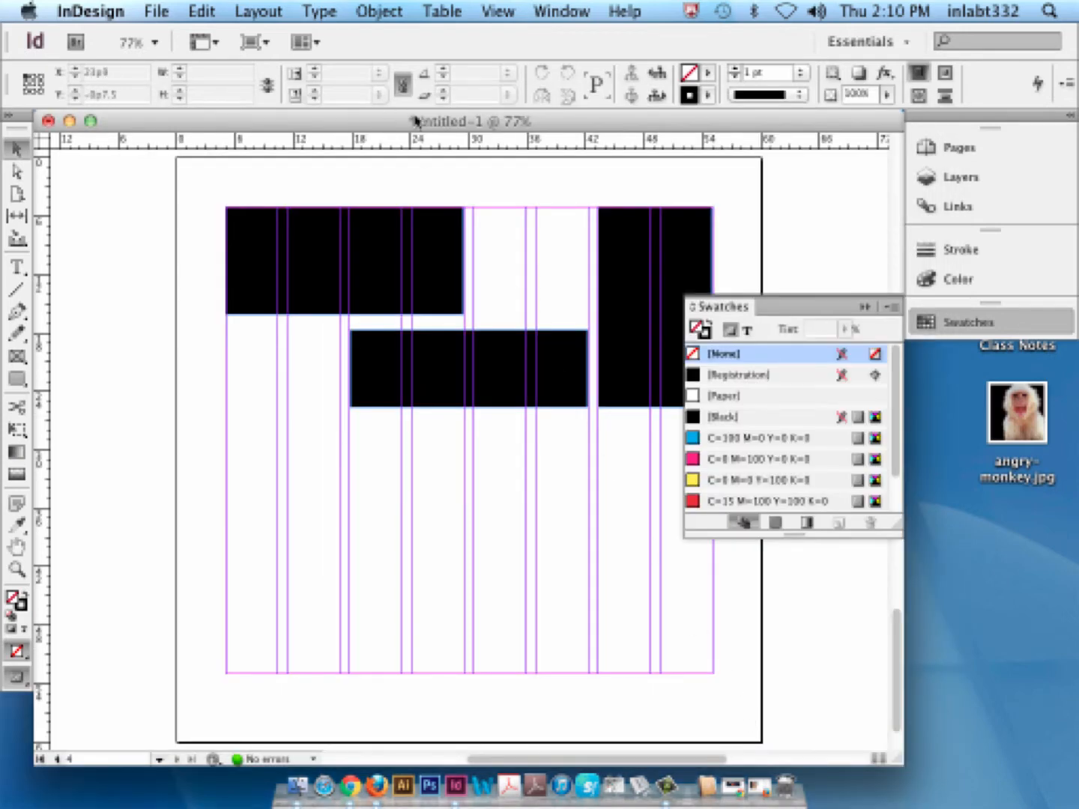
- Change both the horizontal and the vertical ruler units to Inches
right_click(422, 147)
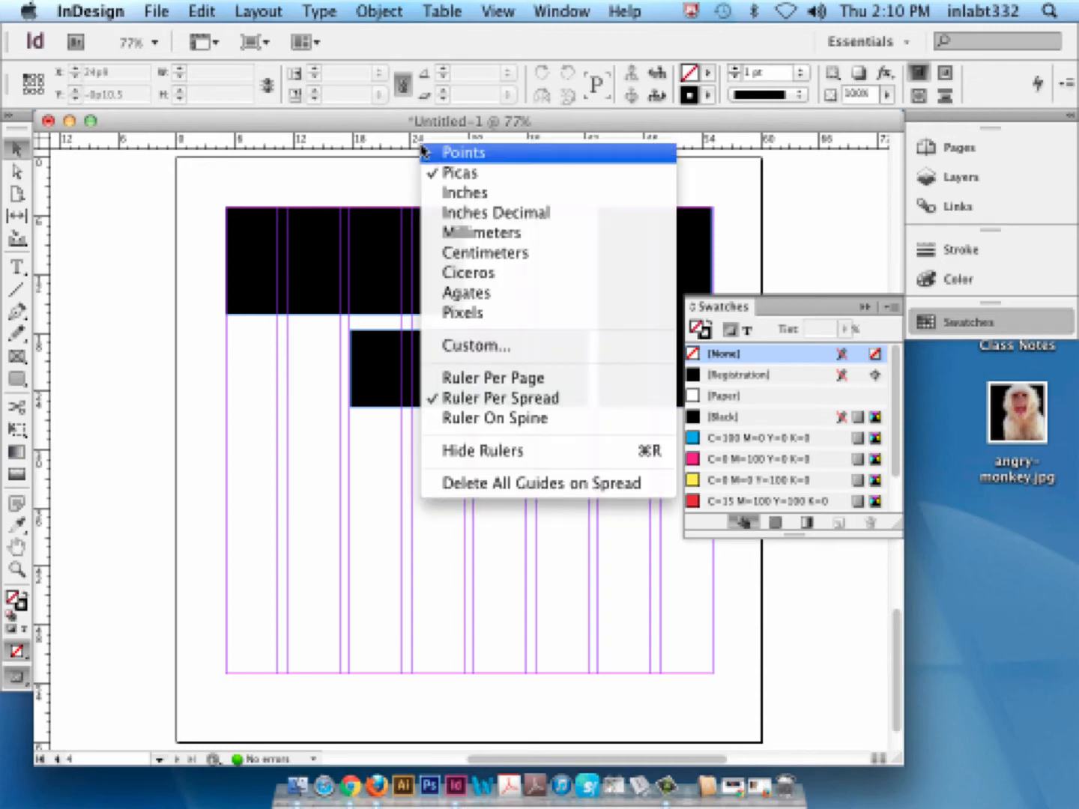
click(441, 194)
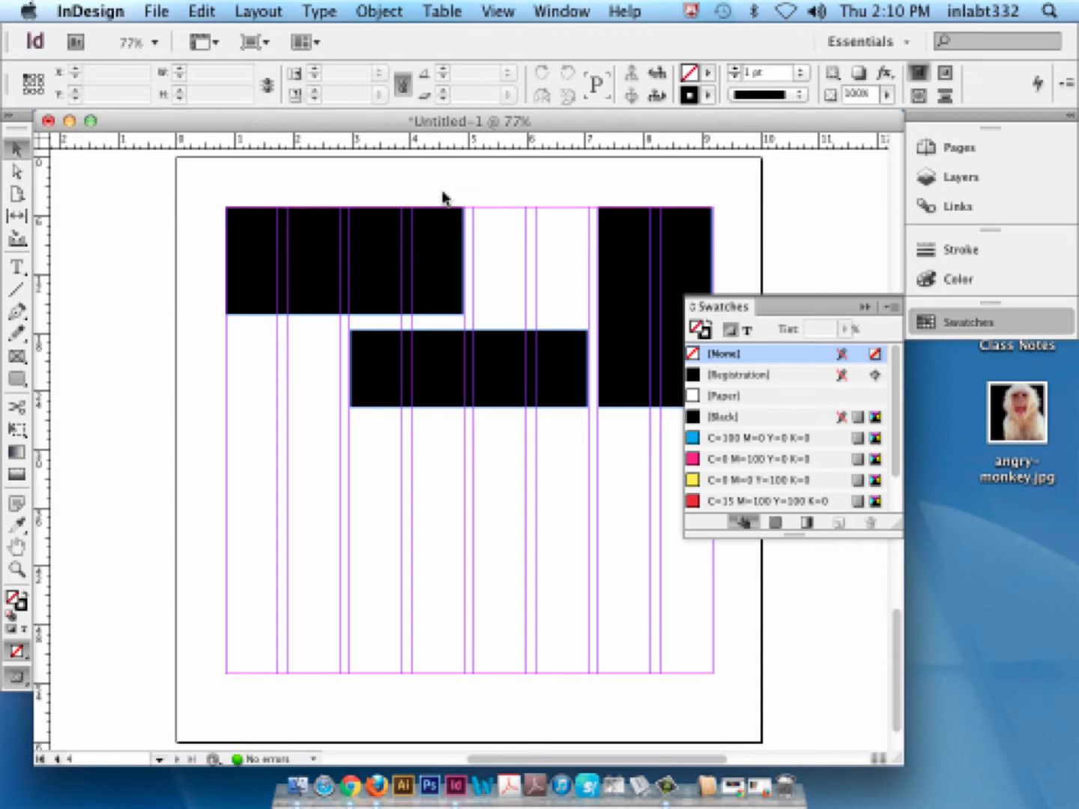
right_click(43, 200)
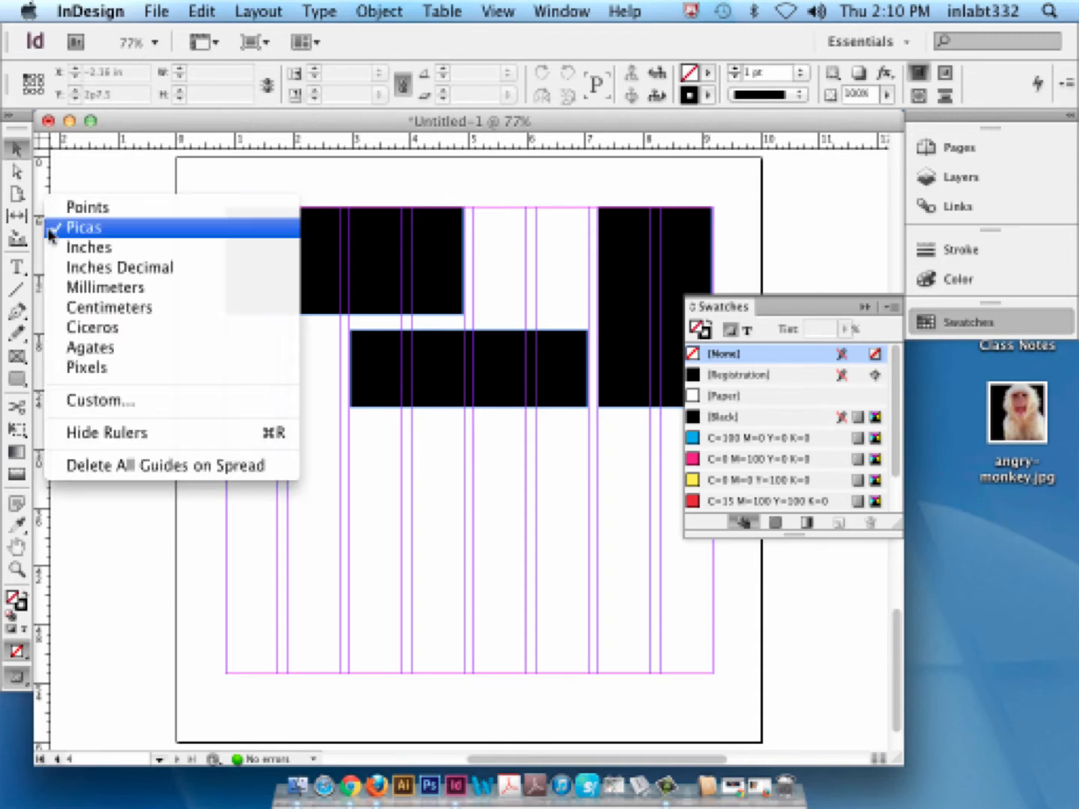
click(73, 249)
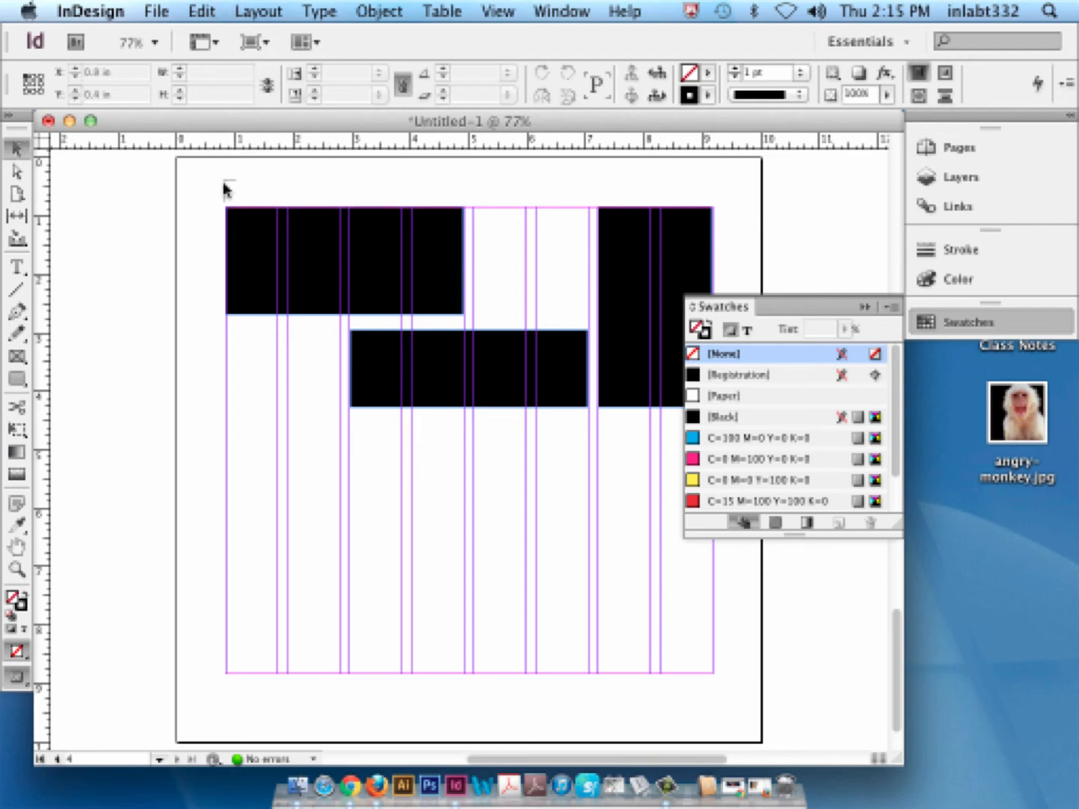
- Delete the three black blocks from page 4, and the monkey photo and its horizontal guide from page 3
drag(224, 184, 630, 446)
key(Delete)
scroll(537, 409, down, 10)
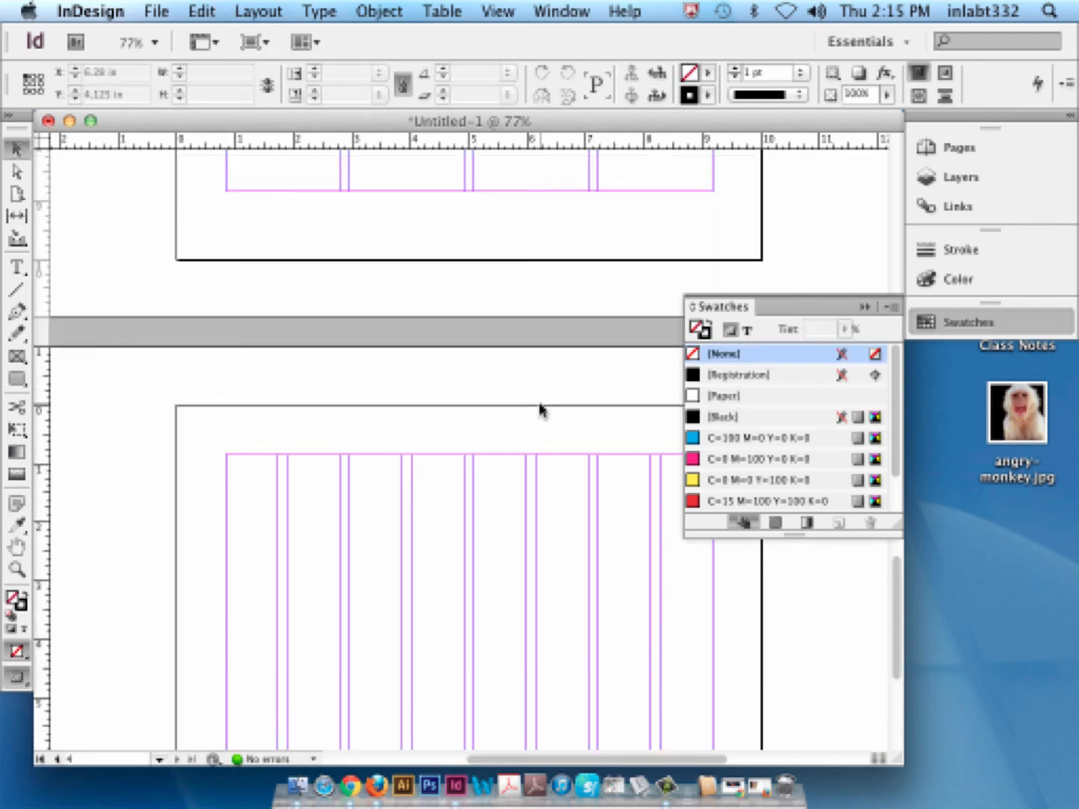
scroll(534, 421, up, 10)
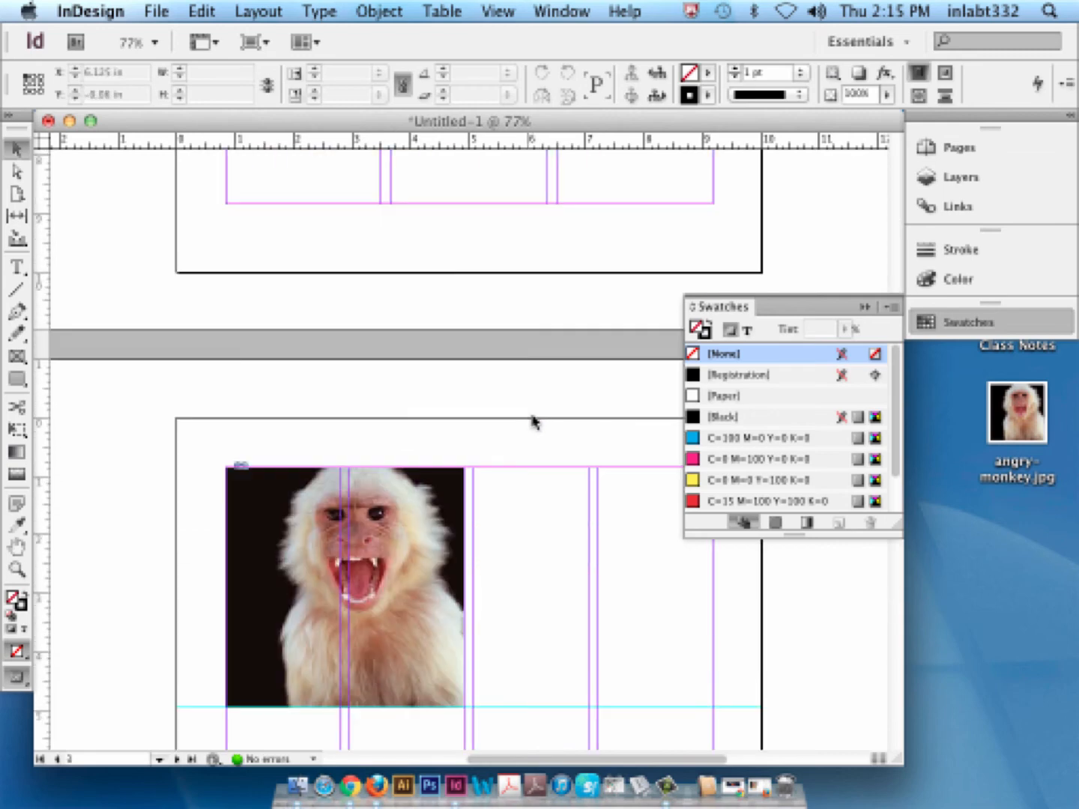
click(325, 704)
key(Delete)
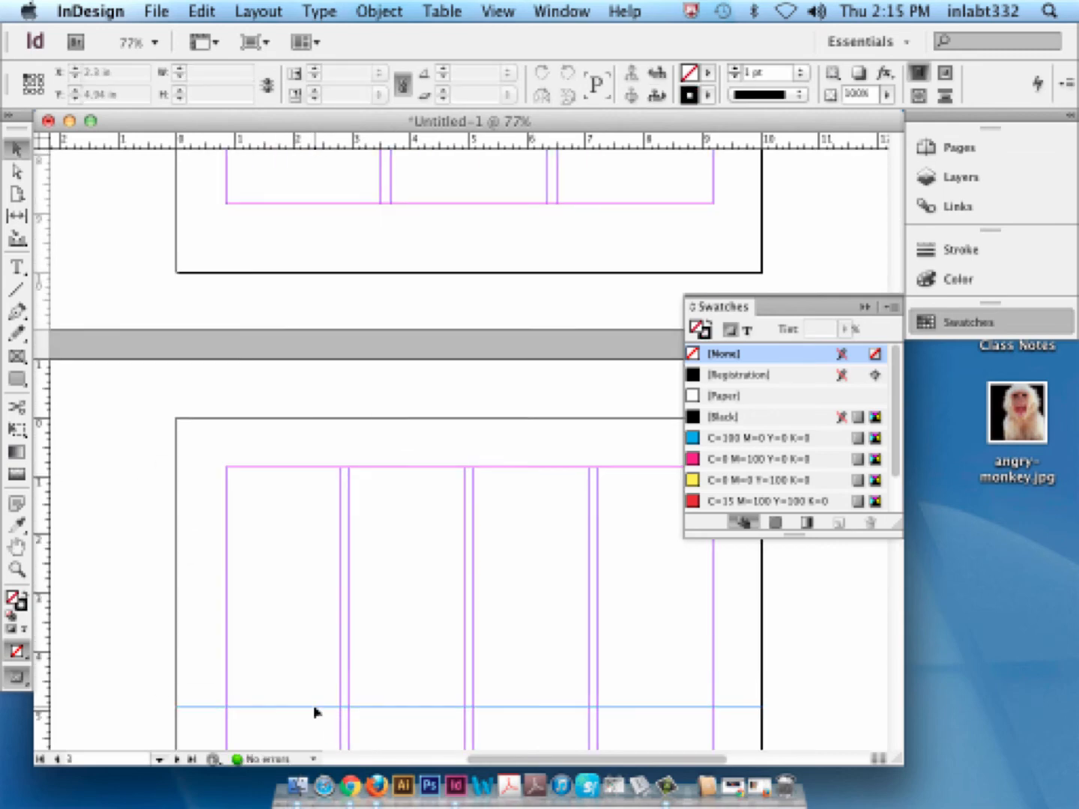
key(Delete)
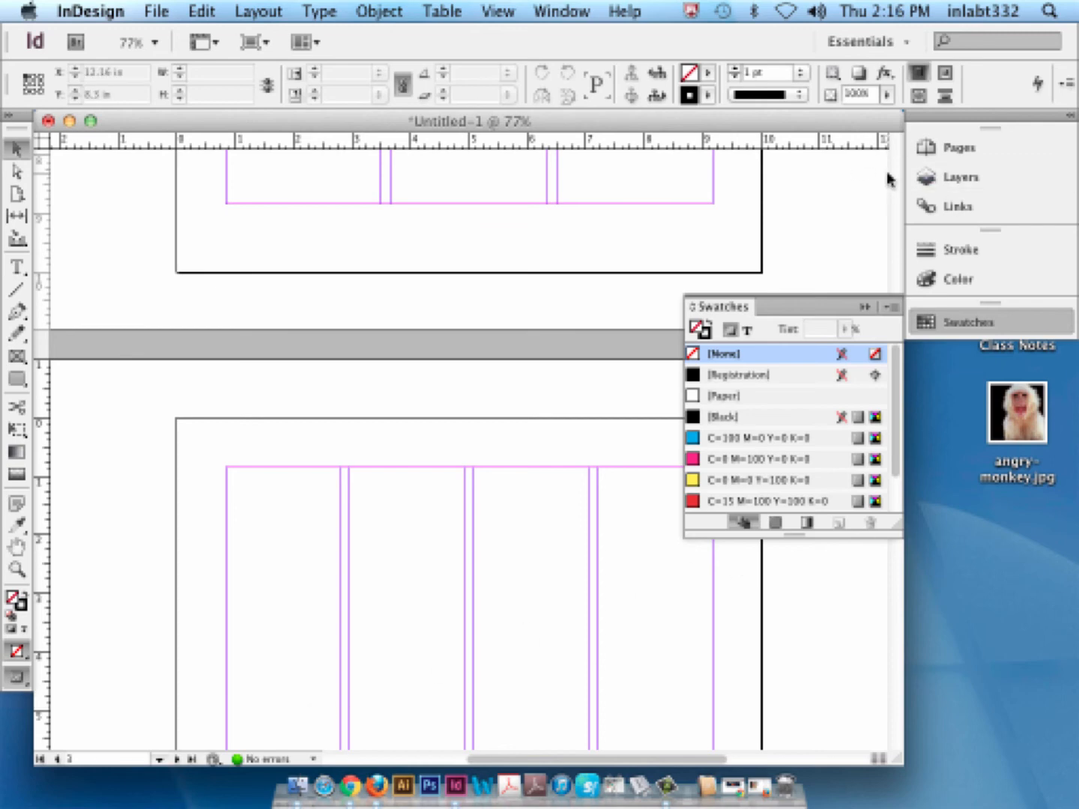
- Return to the two-column layout on page 1 and collapse the floating Swatches panel
scroll(893, 183, down, 3)
drag(898, 288, 906, 147)
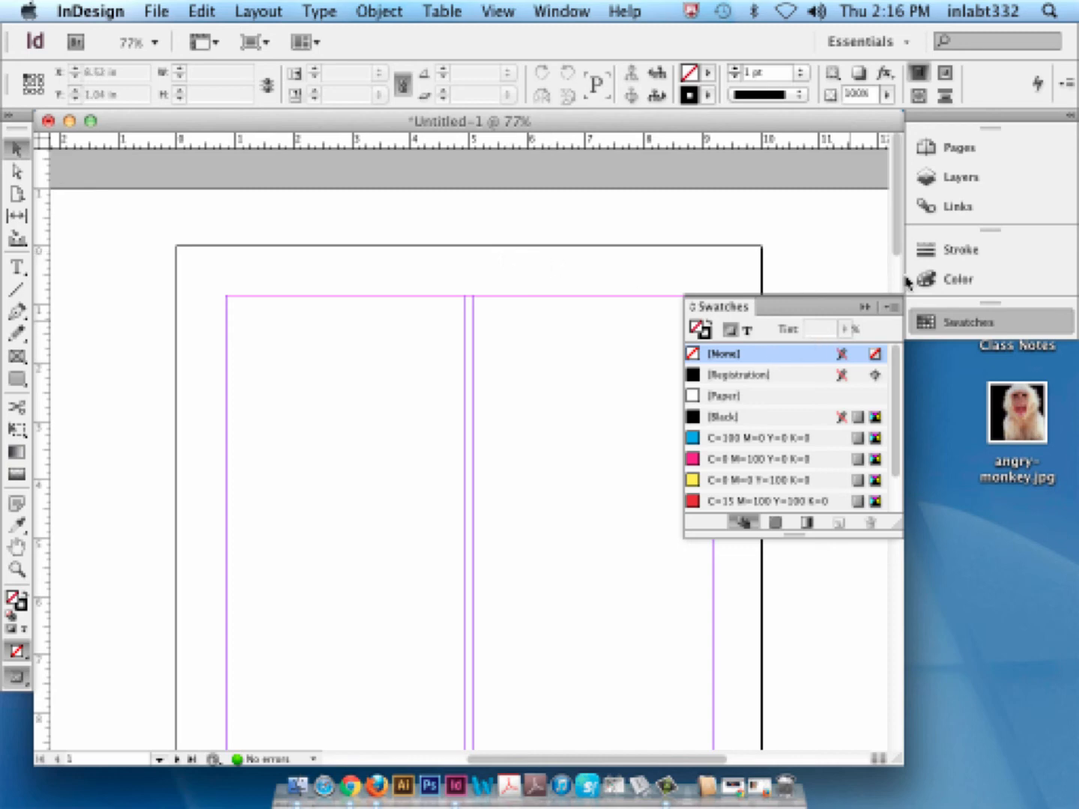
click(865, 308)
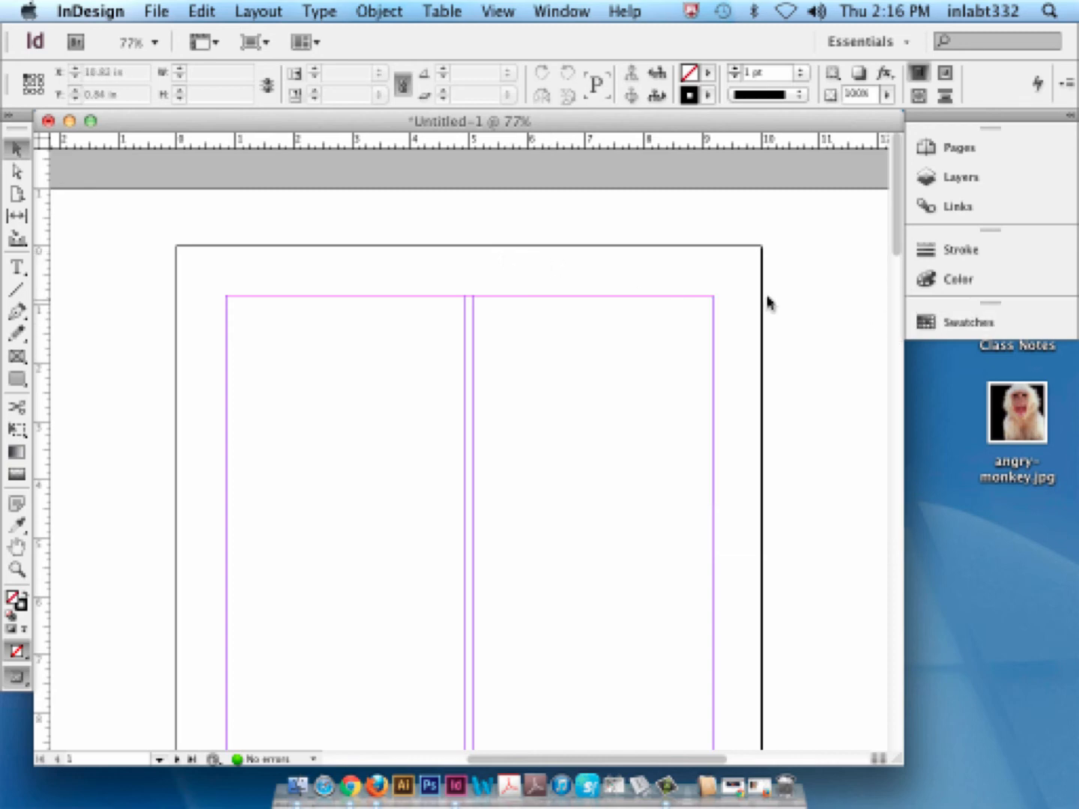
scroll(765, 302, down, 10)
scroll(730, 436, up, 3)
scroll(745, 474, up, 15)
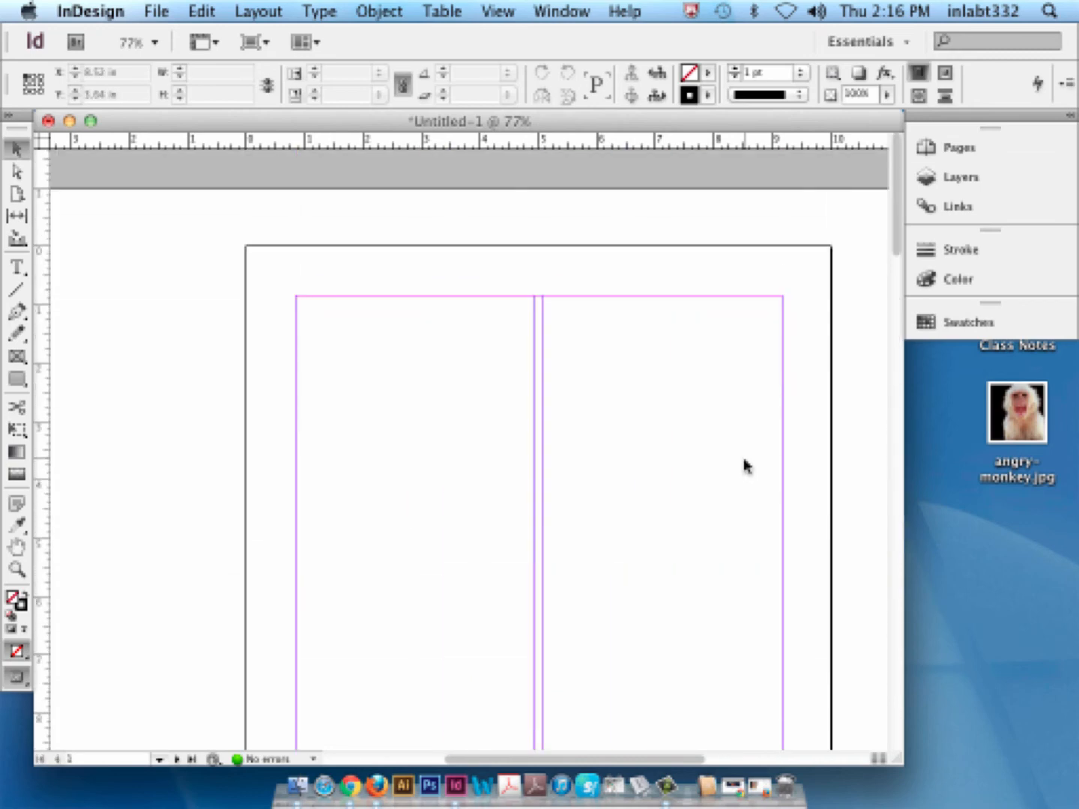
- Insert 2 new pages after page 3 using A-Master
scroll(749, 461, down, 15)
scroll(771, 469, down, 15)
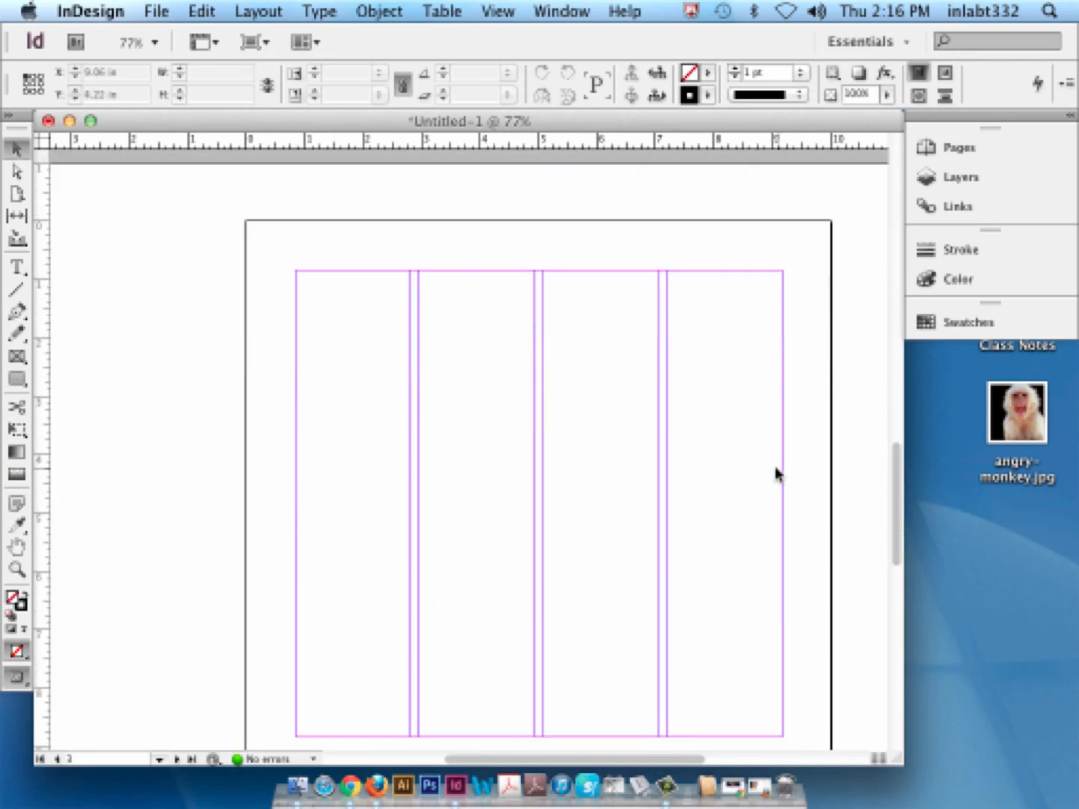
scroll(784, 474, up, 7)
scroll(784, 473, up, 8)
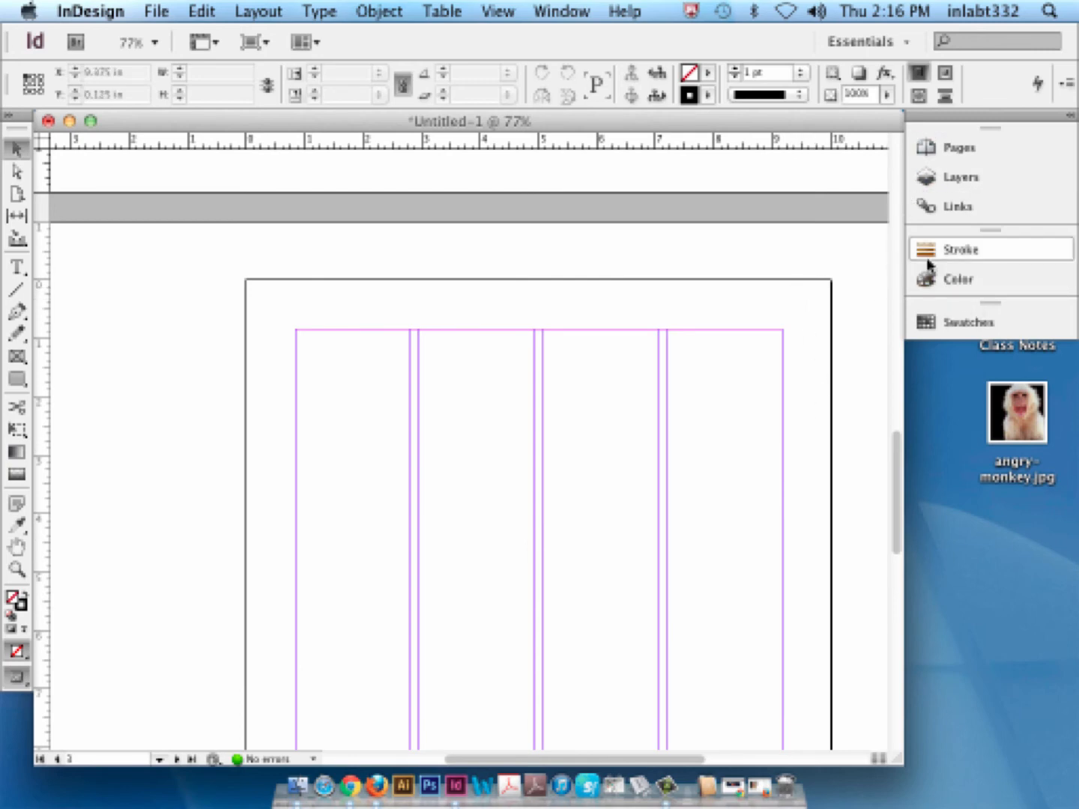
click(927, 150)
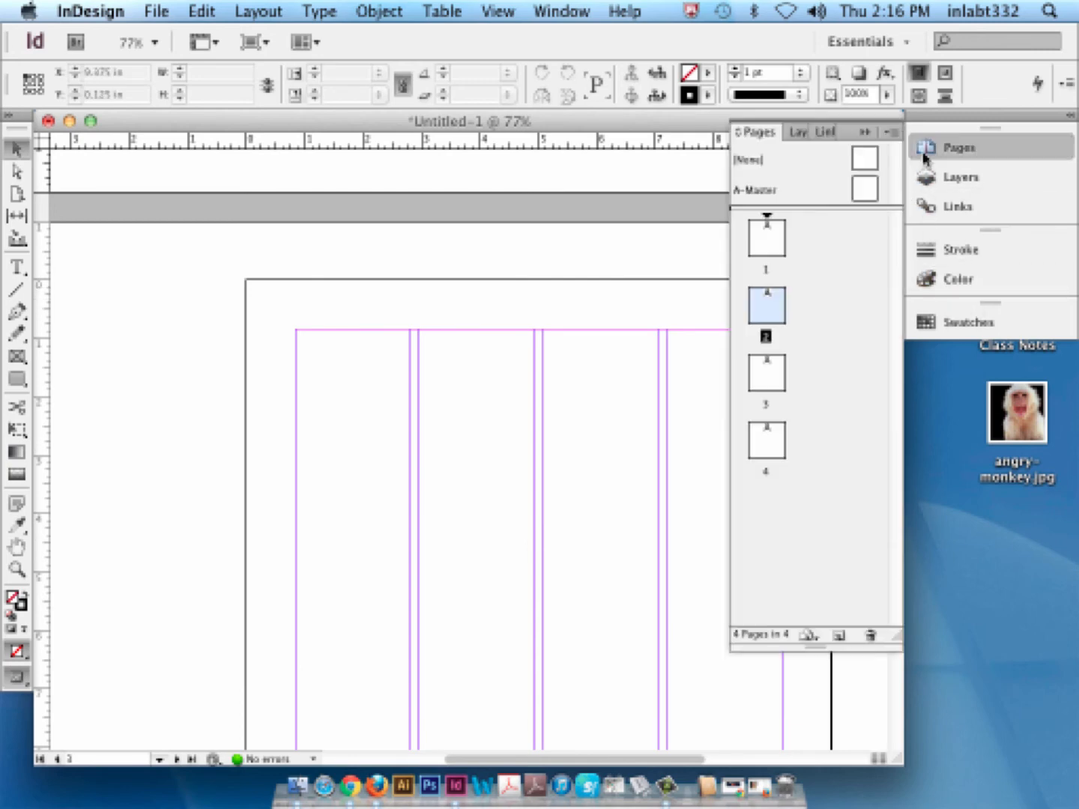
click(774, 380)
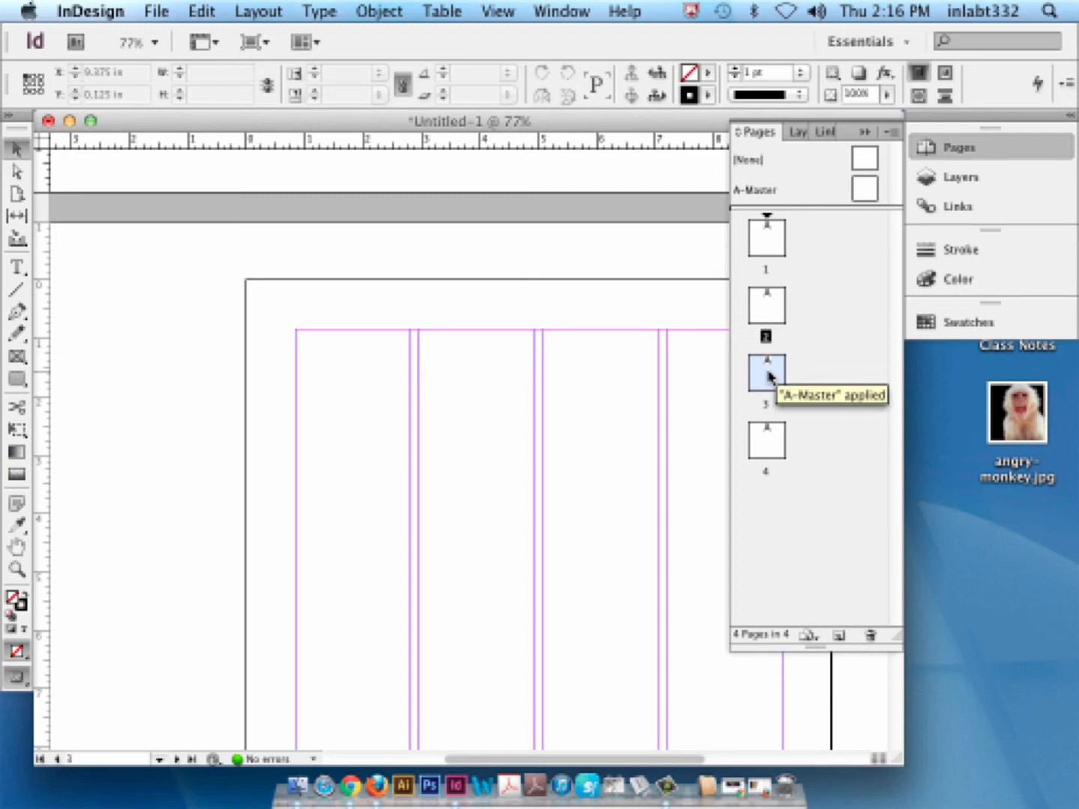
right_click(767, 377)
click(611, 388)
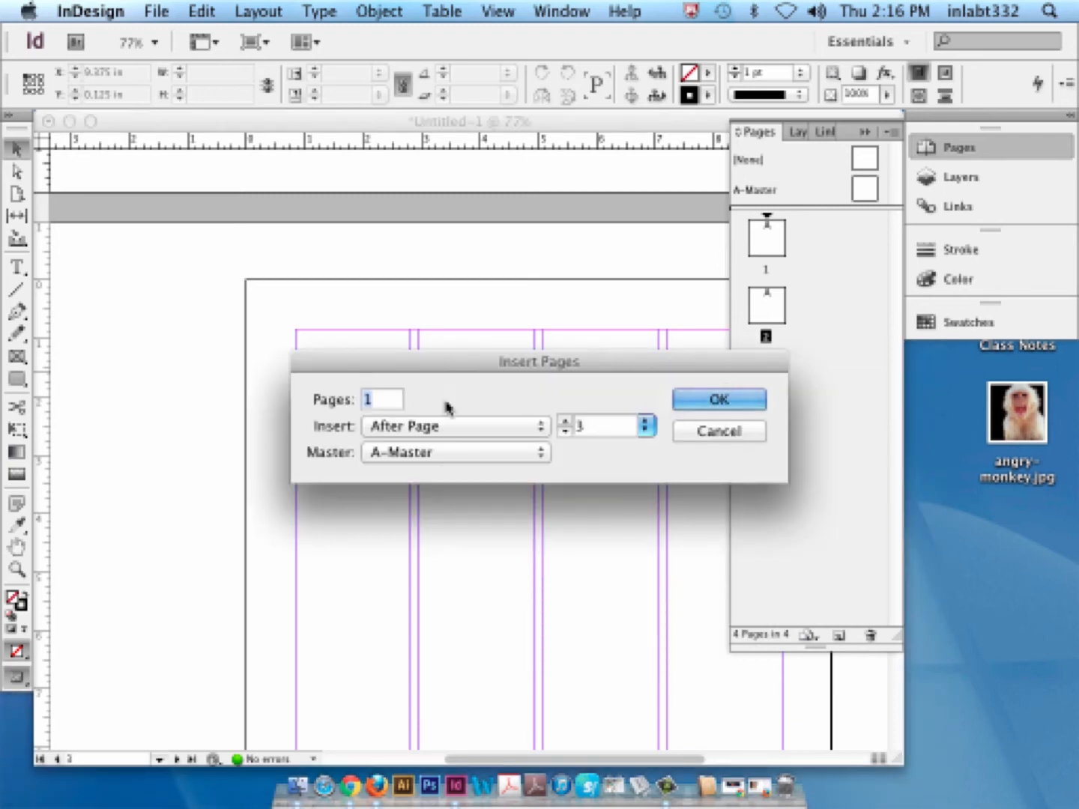
text(2)
click(744, 402)
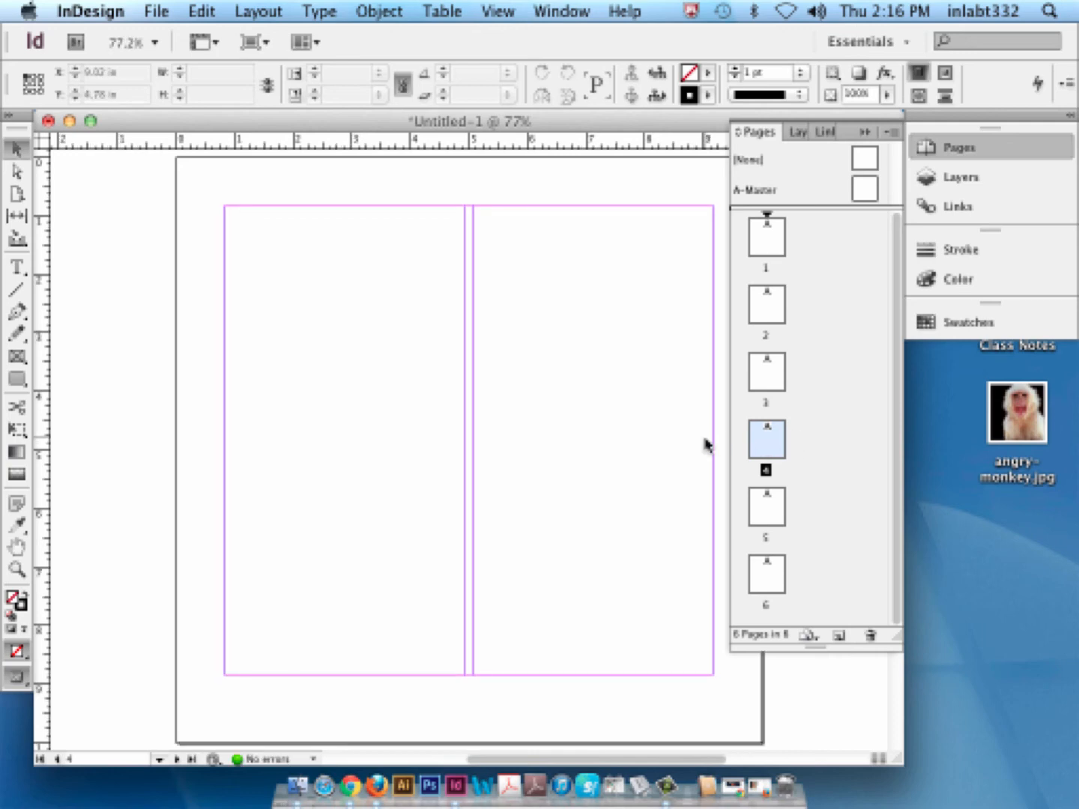
- Set the number of columns on the new page 4 to 5, keeping the existing margins and gutter
right_click(768, 434)
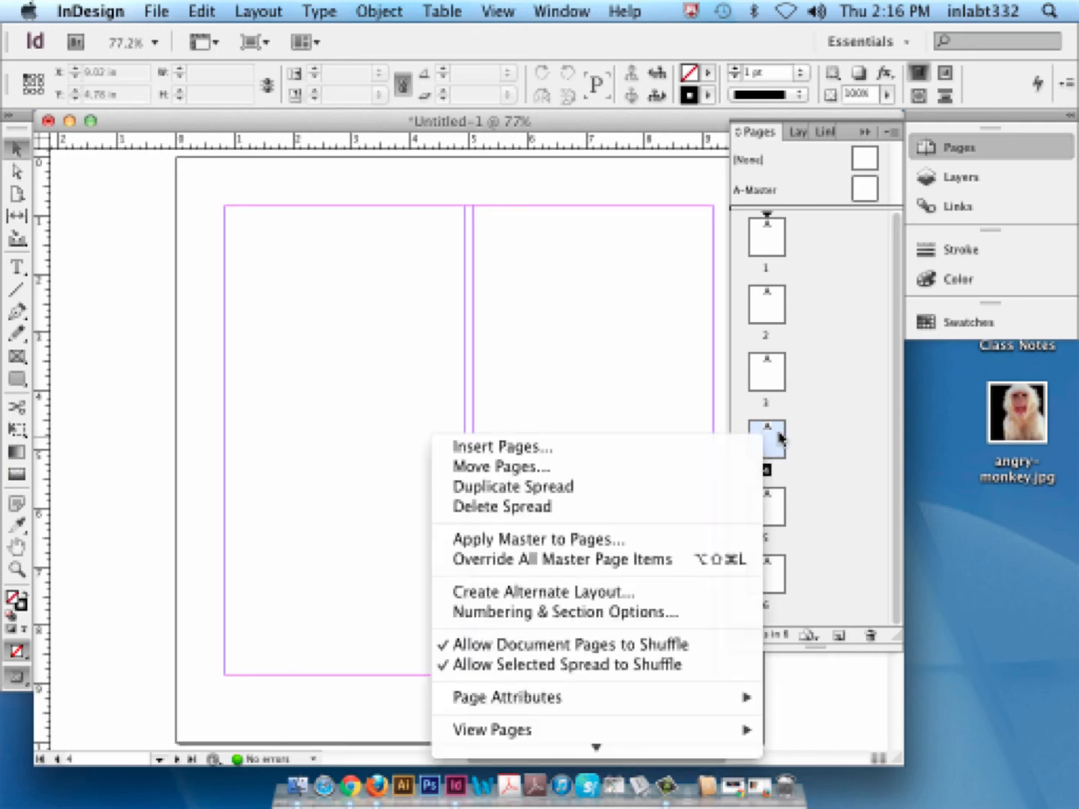
click(819, 433)
click(258, 11)
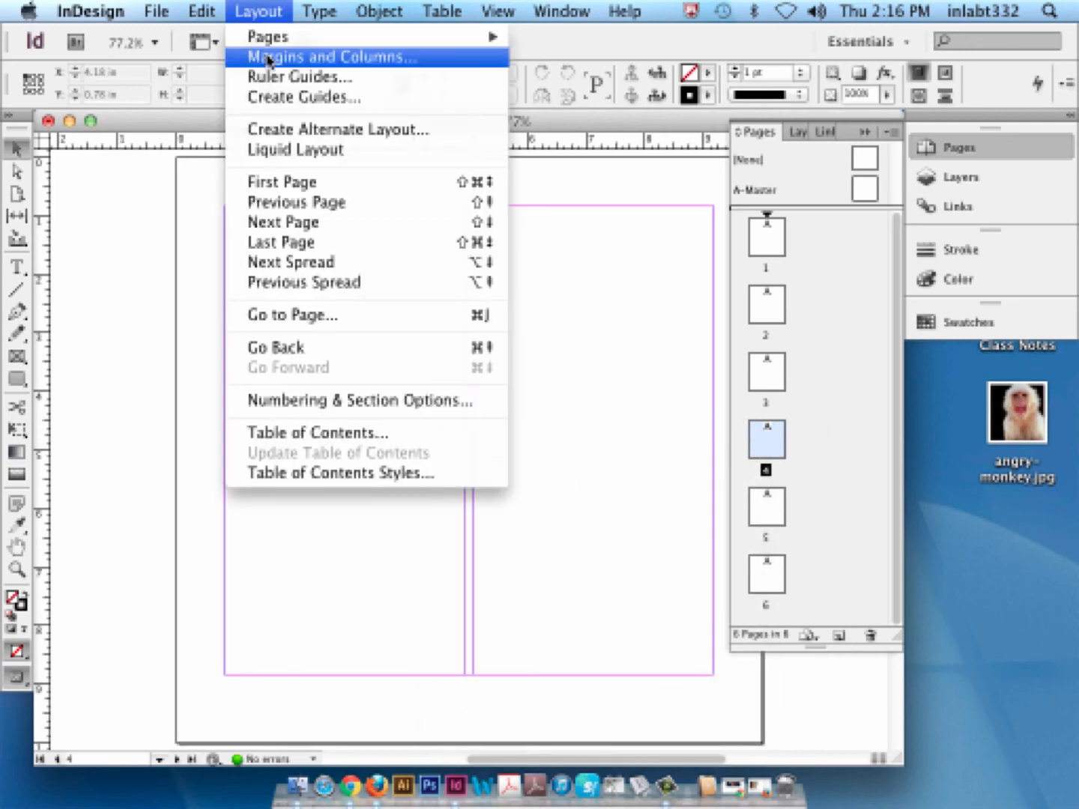
click(266, 59)
click(280, 293)
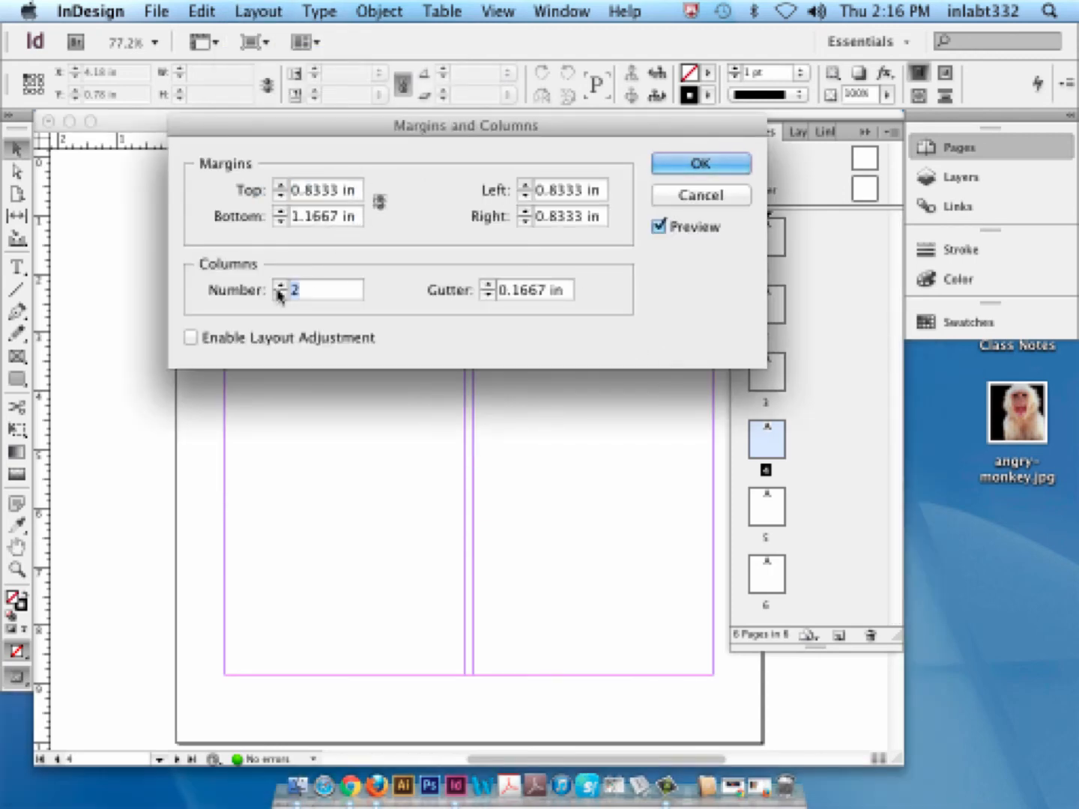
text(5)
key(Return)
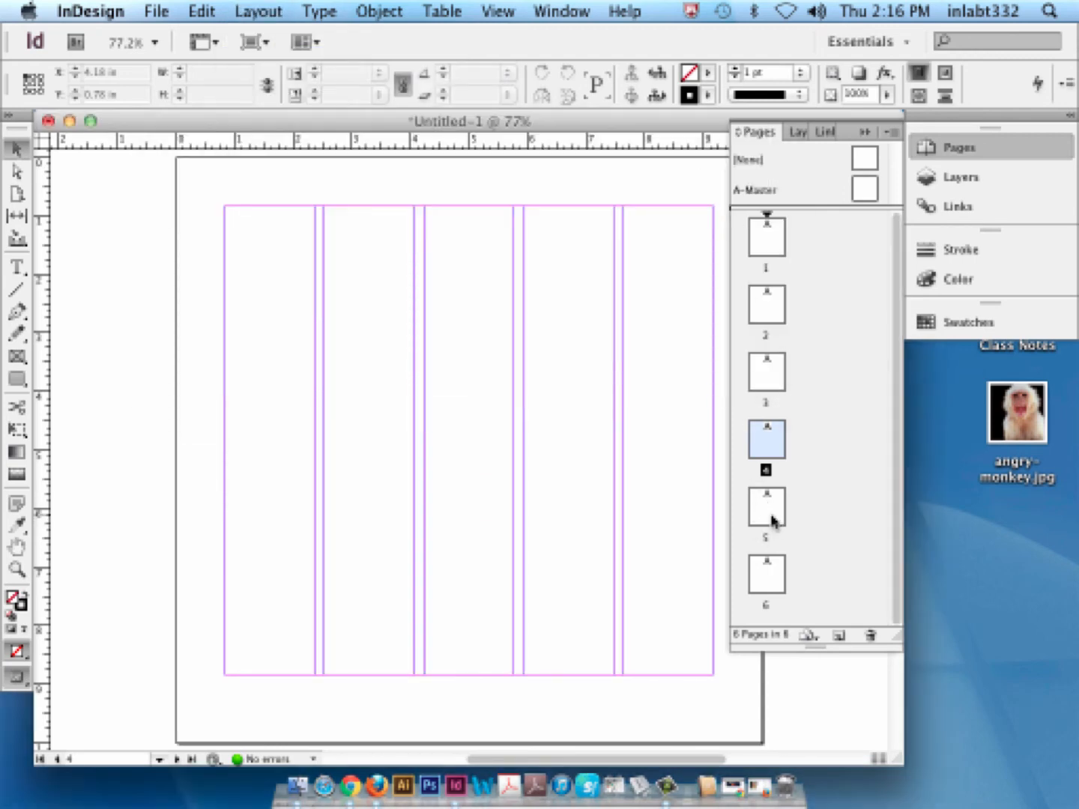
- Go to page 5 and set its number of columns to 6
double_click(768, 509)
click(251, 10)
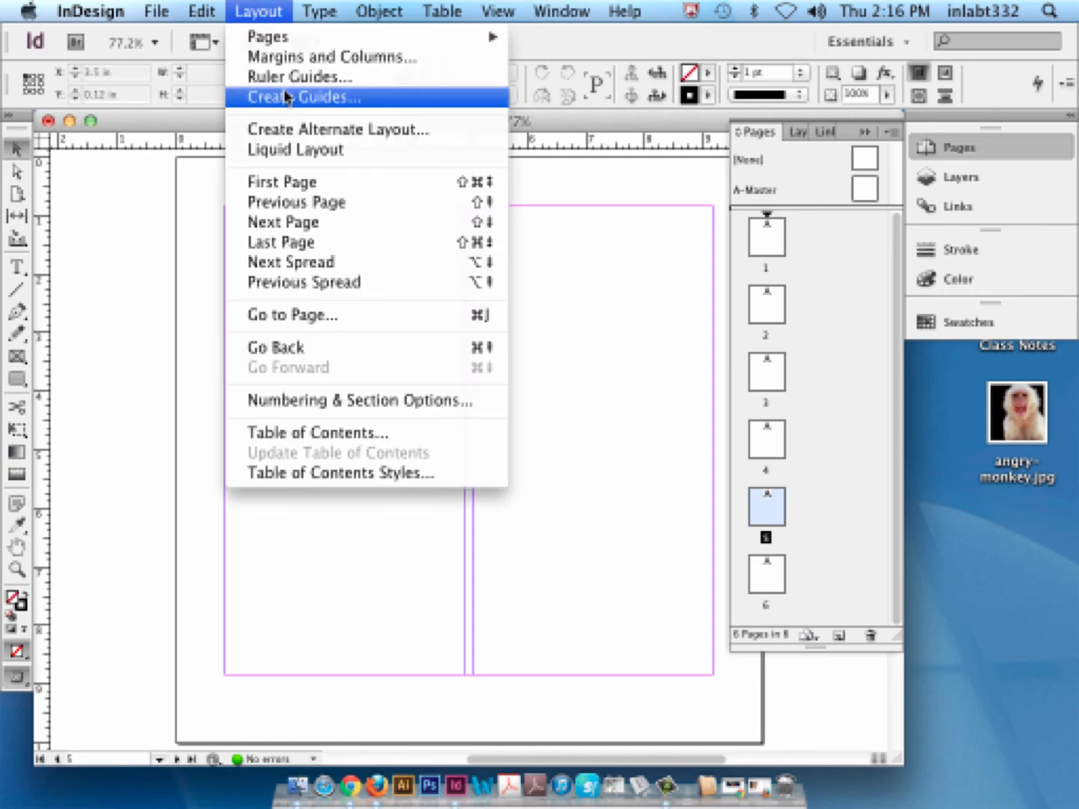
click(300, 57)
click(279, 291)
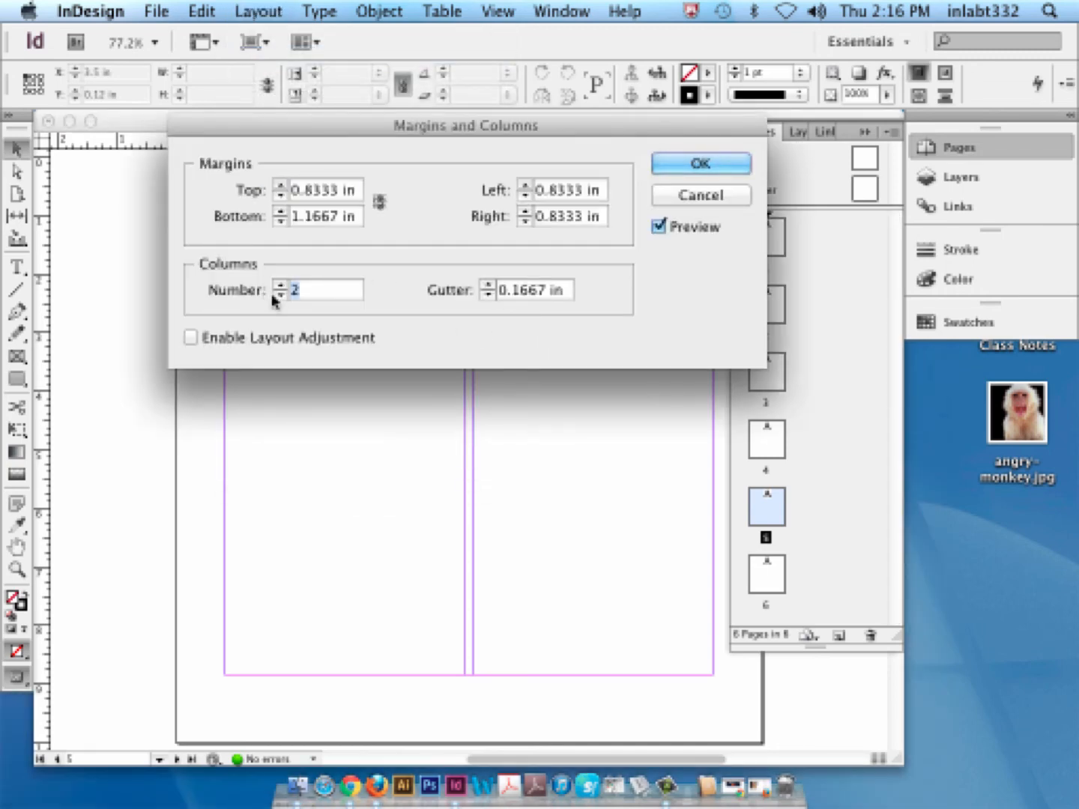
text(6)
click(715, 166)
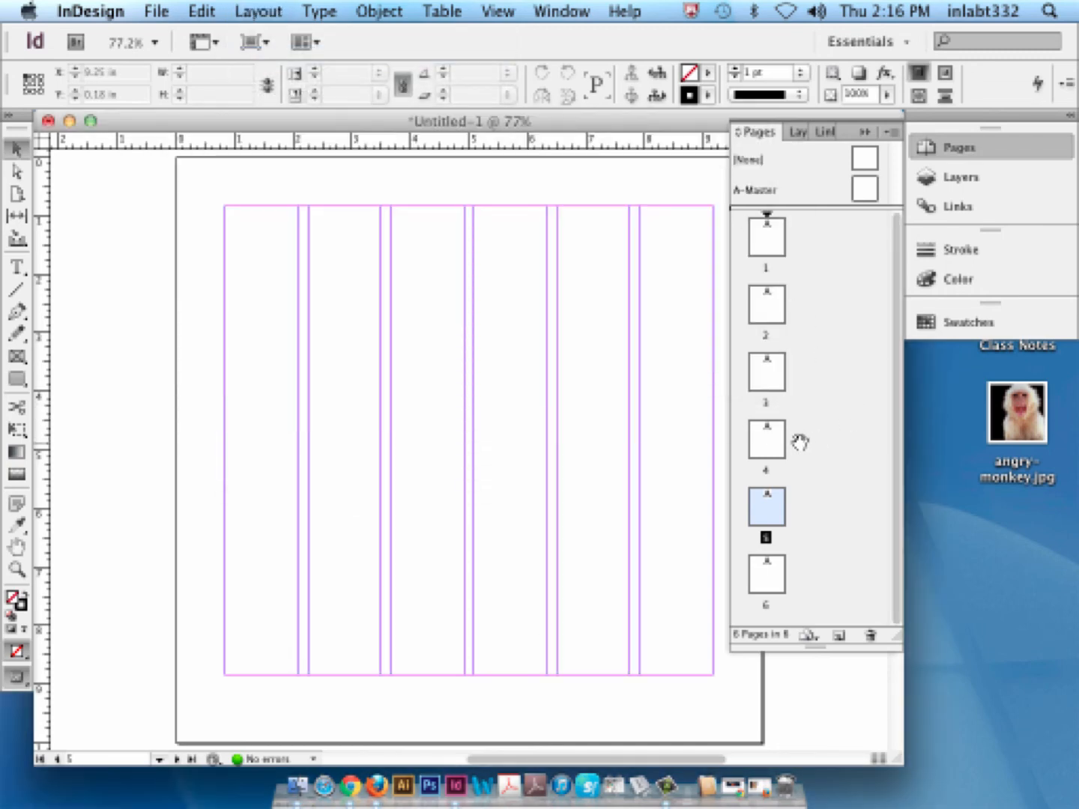
- Return to page 1 after viewing page 6, and save the document to the Desktop as "grids project 1" in InDesign CS6 format
double_click(765, 589)
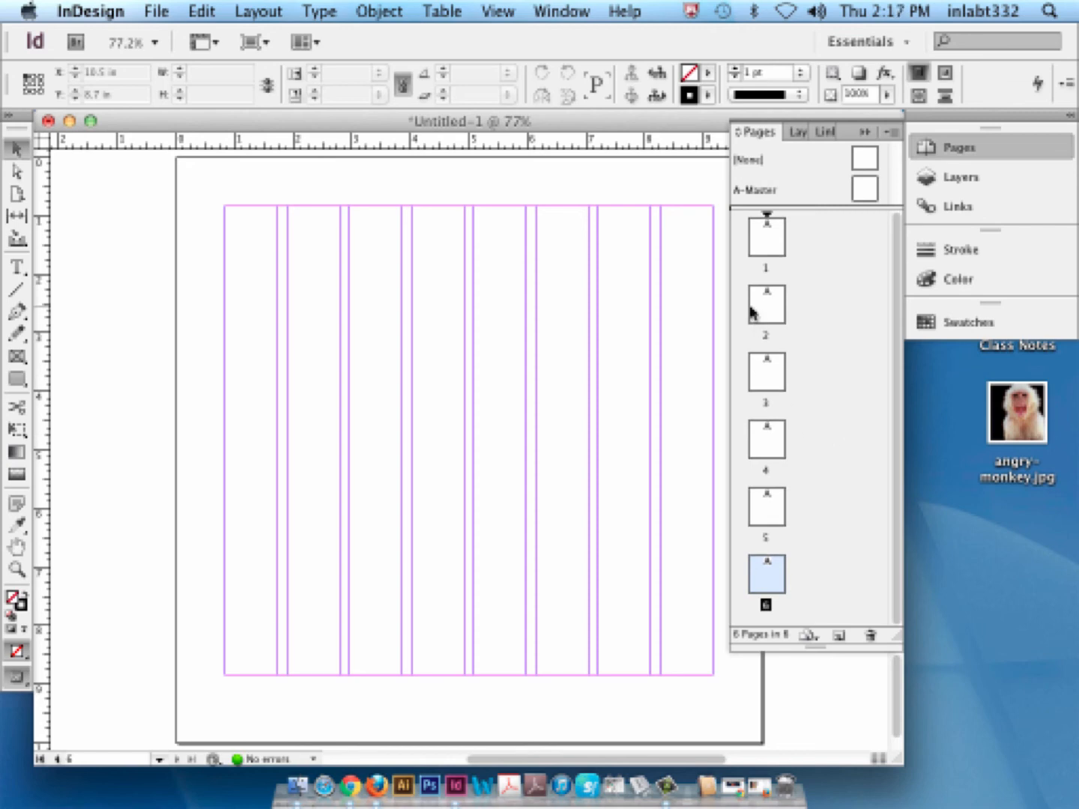
double_click(779, 249)
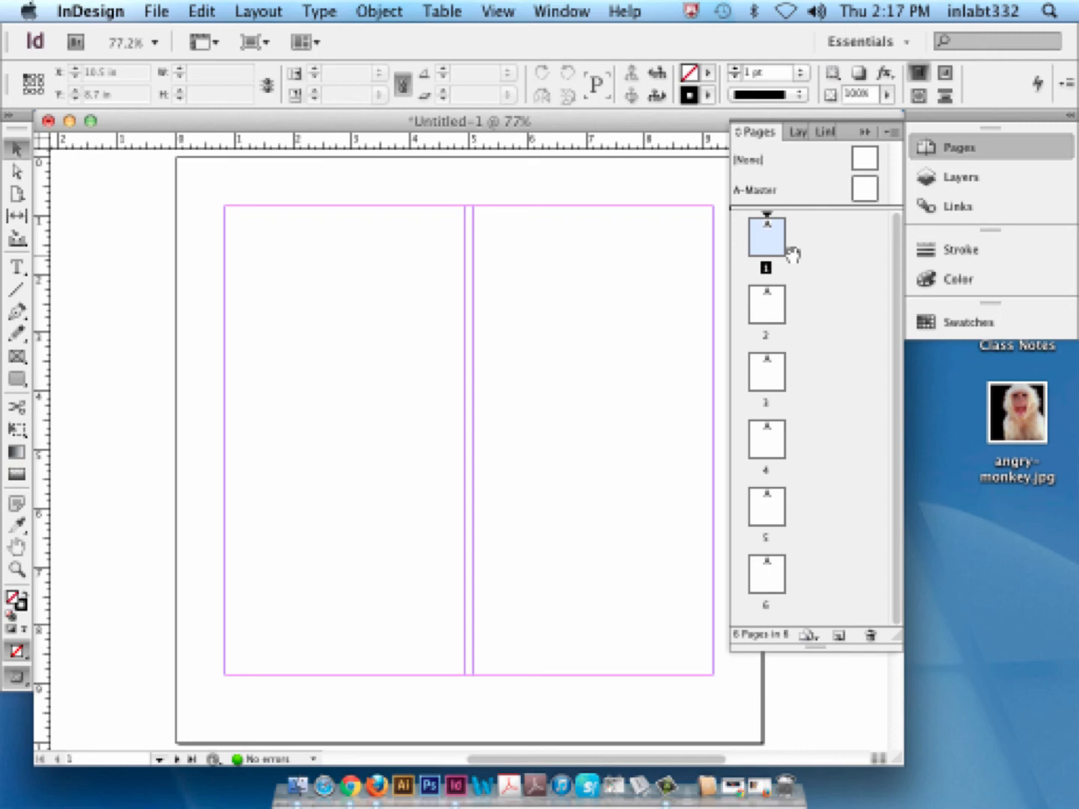
click(150, 11)
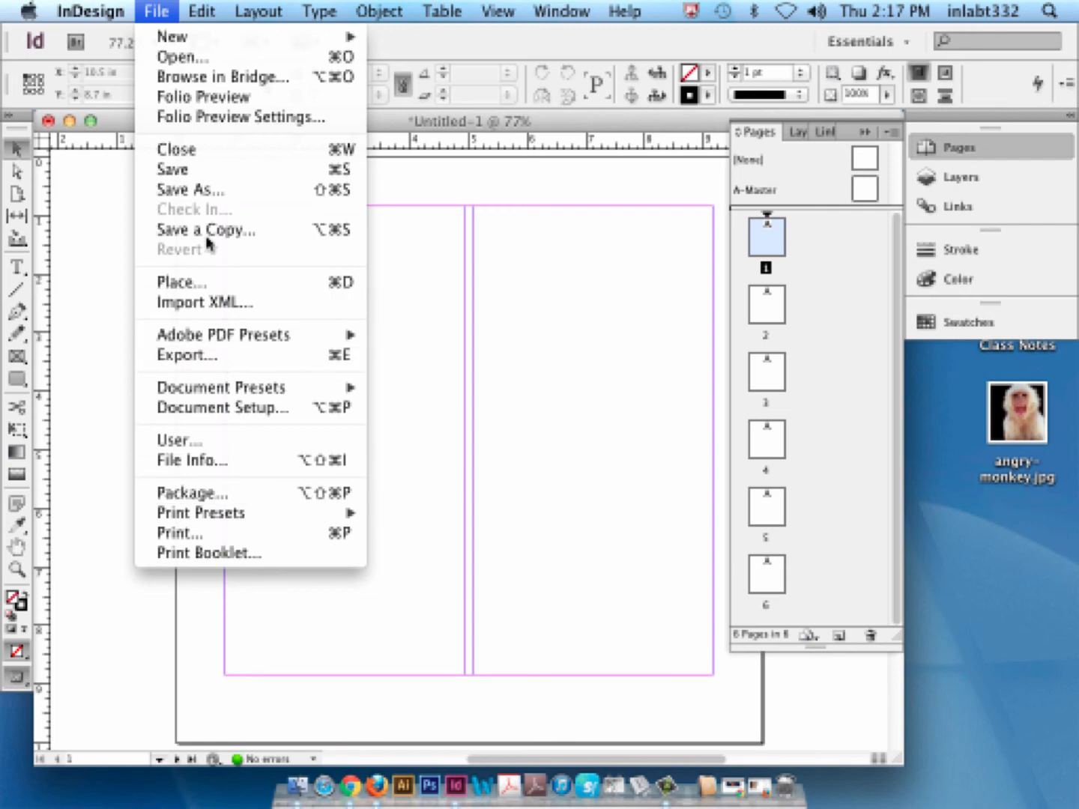
click(205, 191)
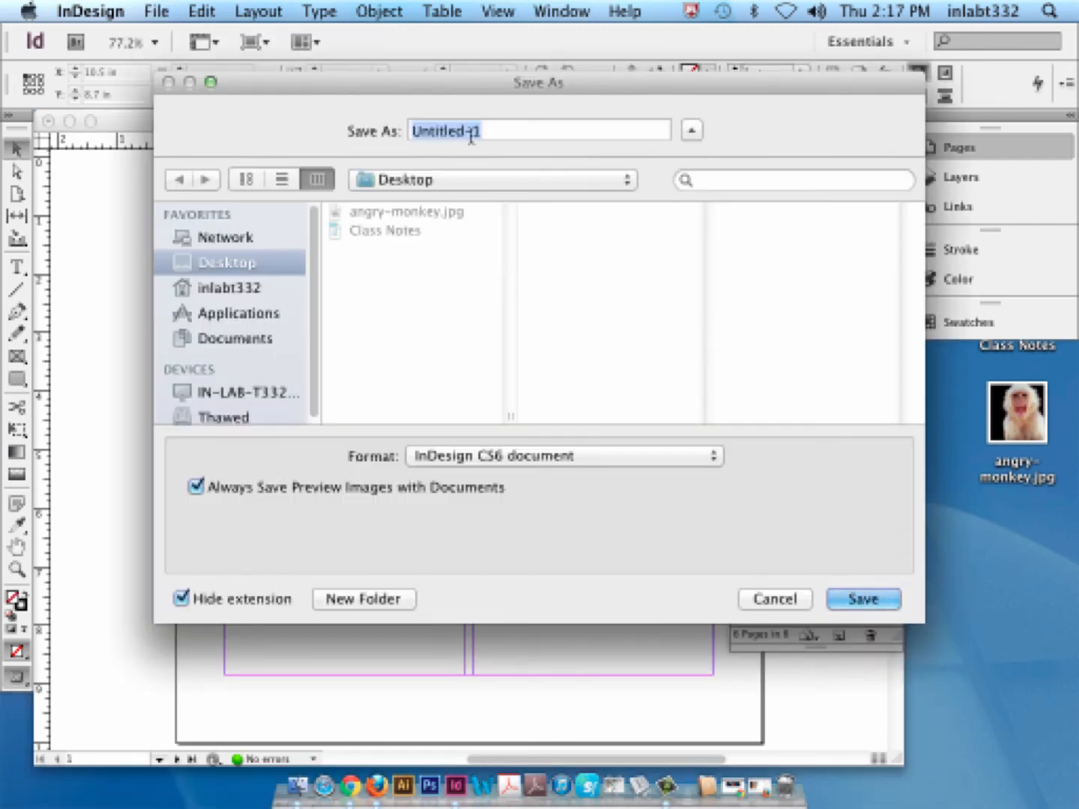
text(grids project )
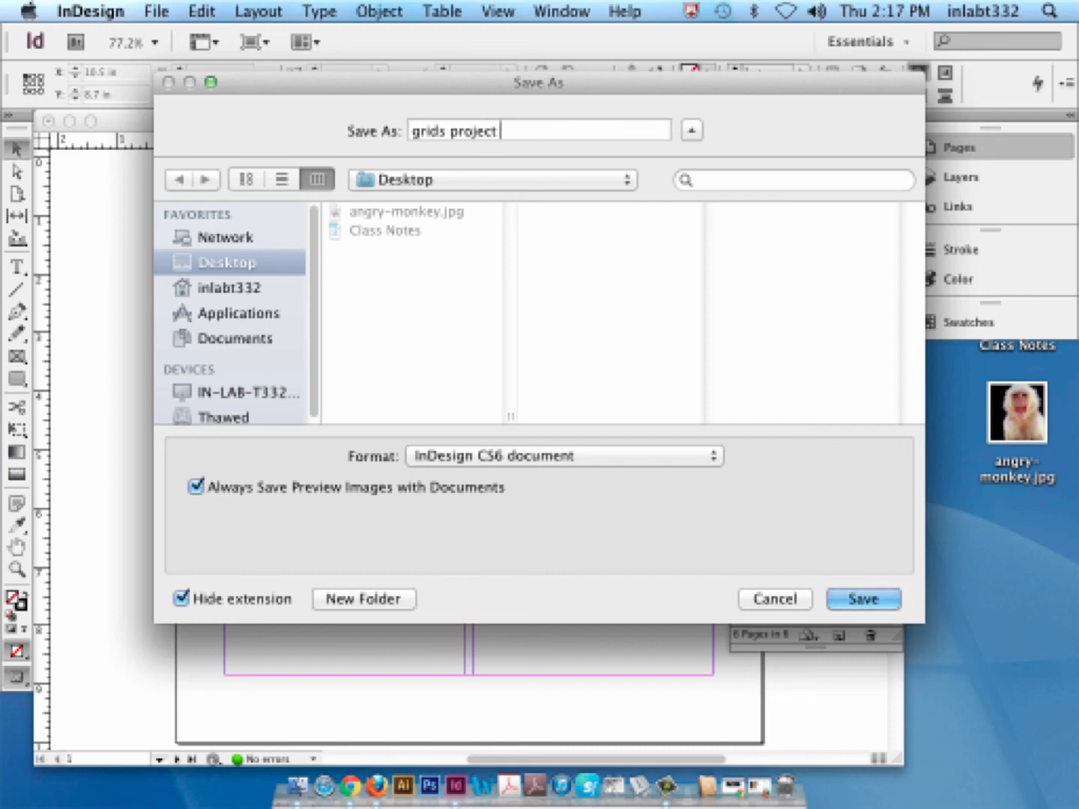
text(1)
click(873, 602)
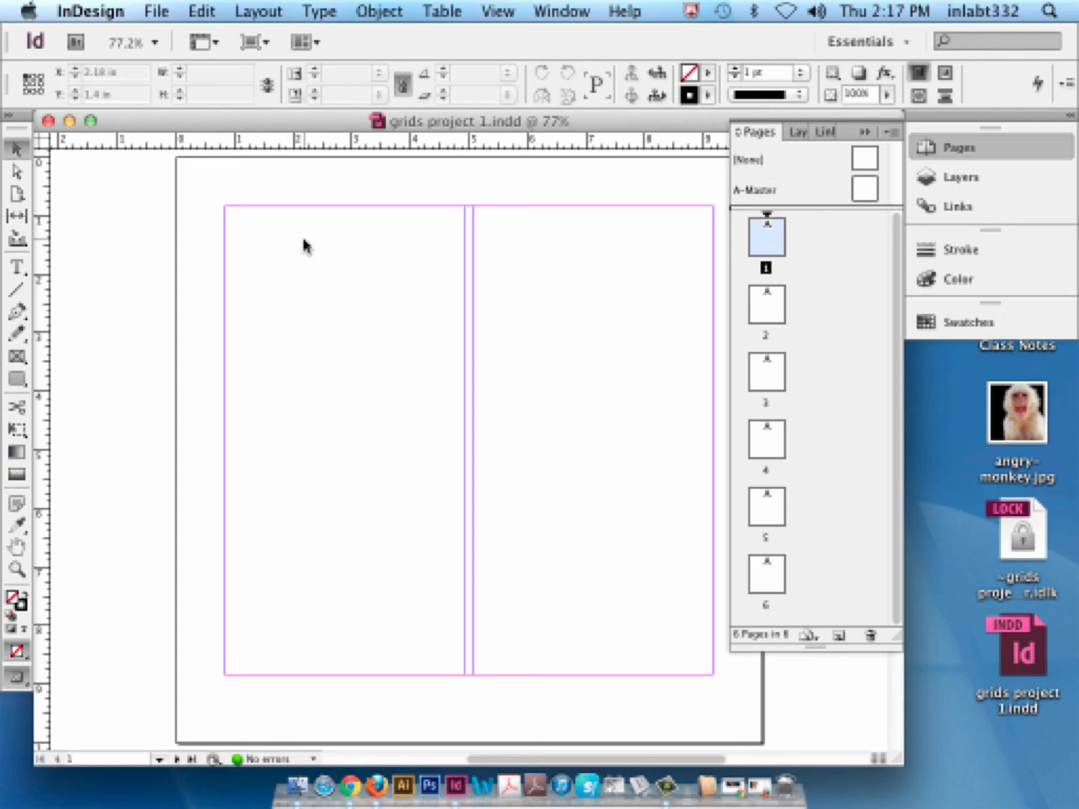
- Open the print settings for the document and choose the HP 8150 B&W printer
click(152, 9)
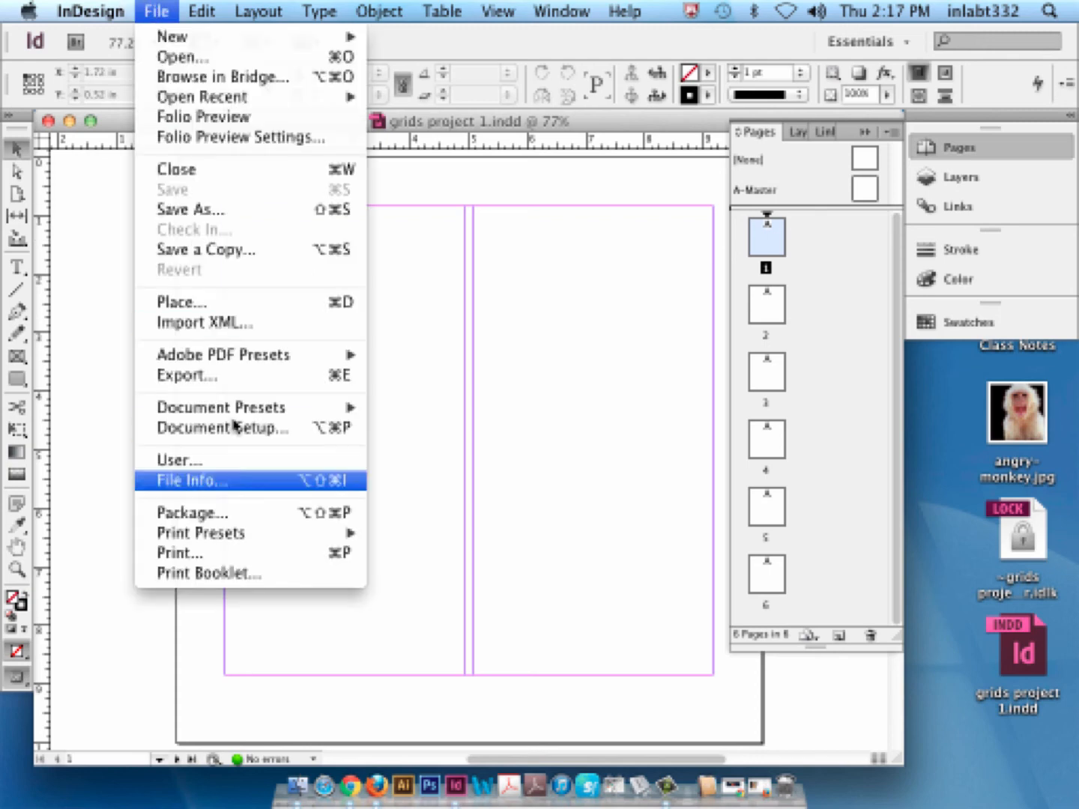
click(228, 554)
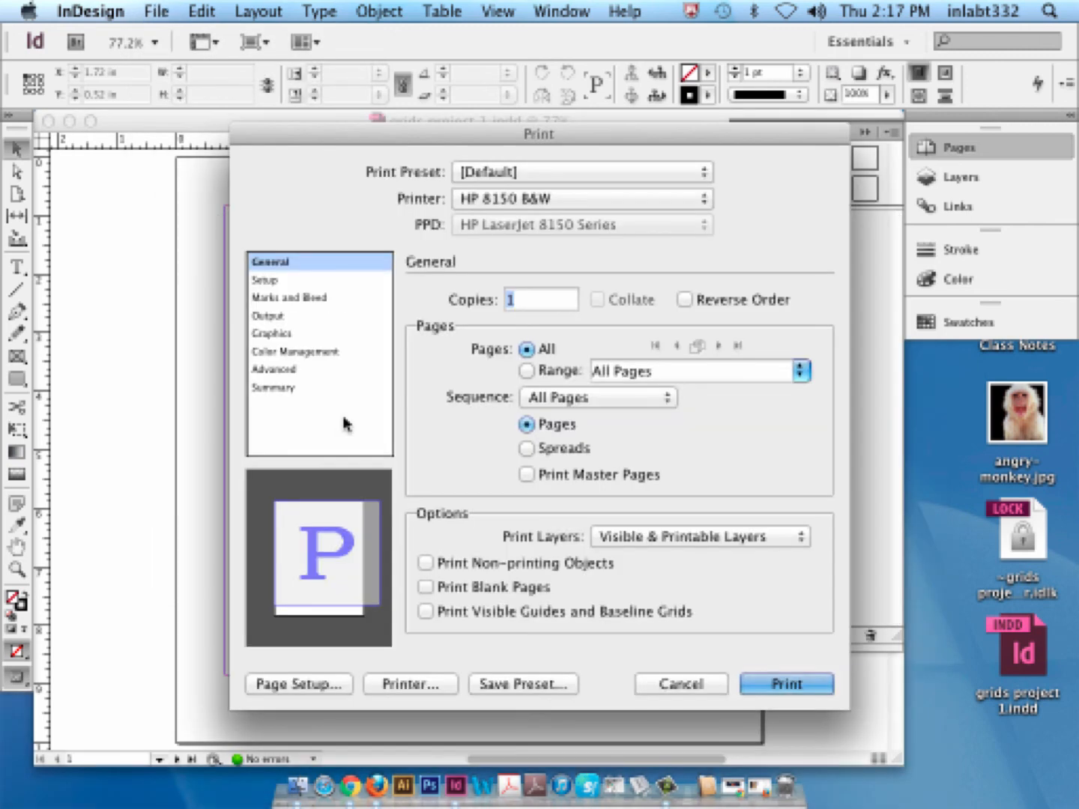
drag(489, 133, 457, 34)
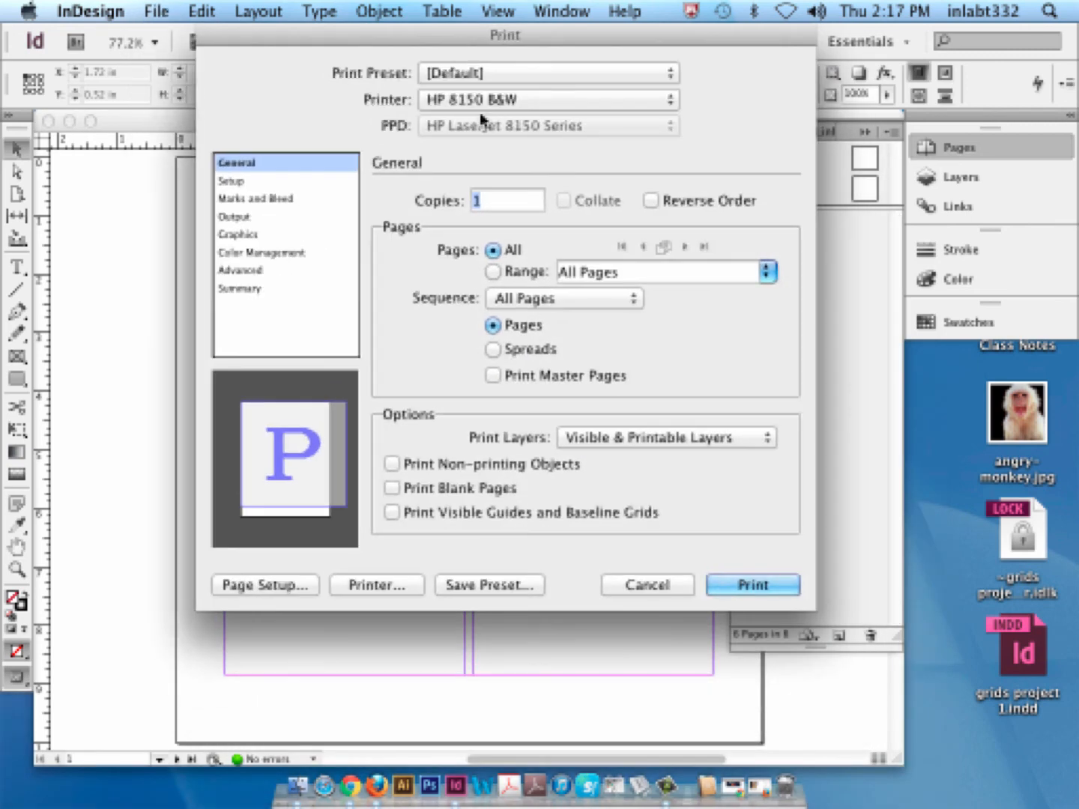
click(527, 102)
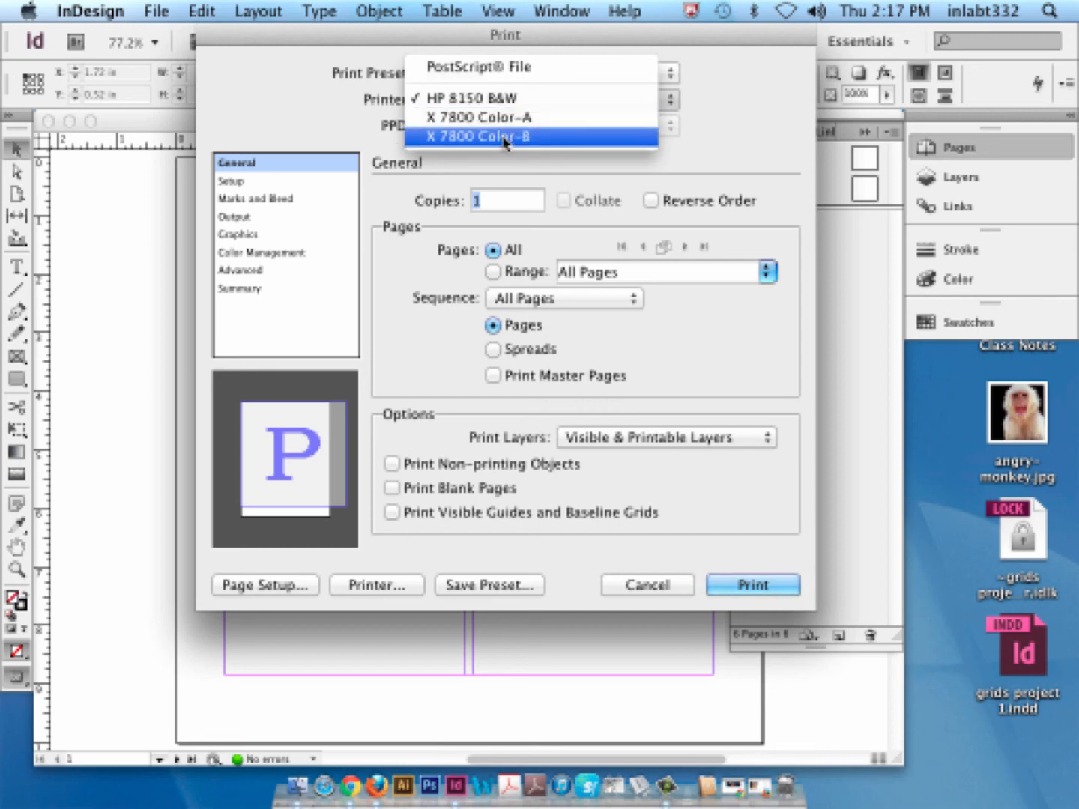
click(507, 98)
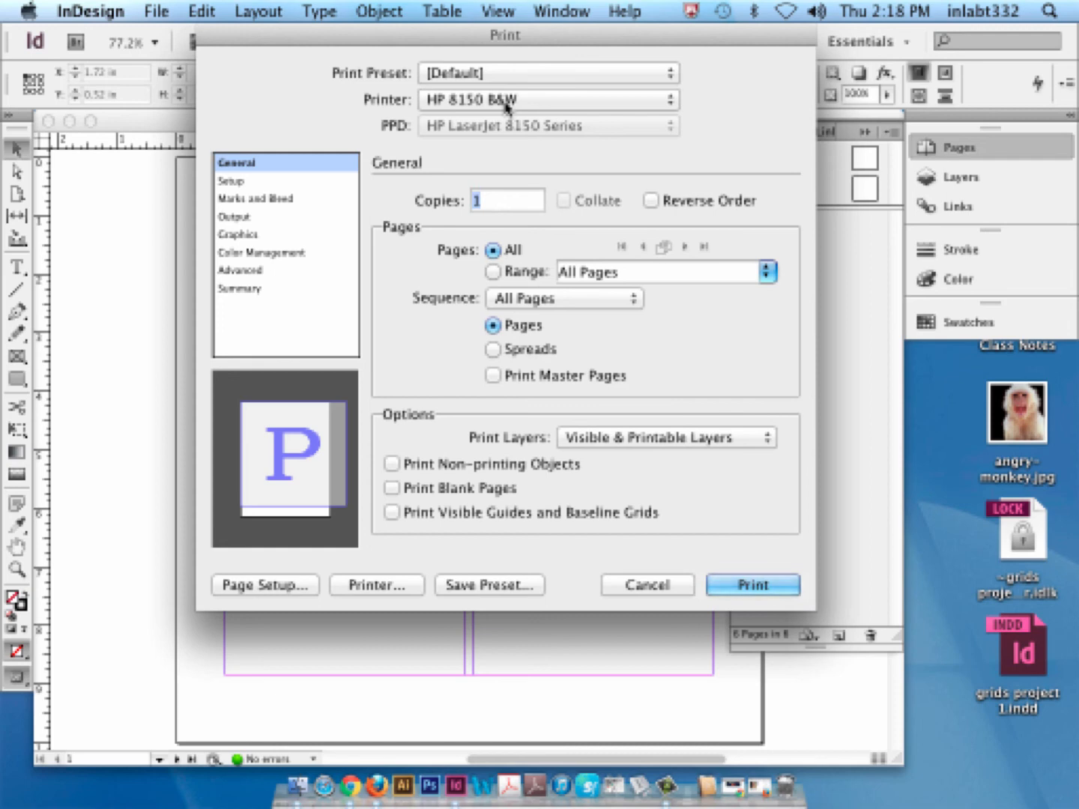
- Enable thumbnails at 2x2 per page in the print setup, and cancel without printing
click(233, 181)
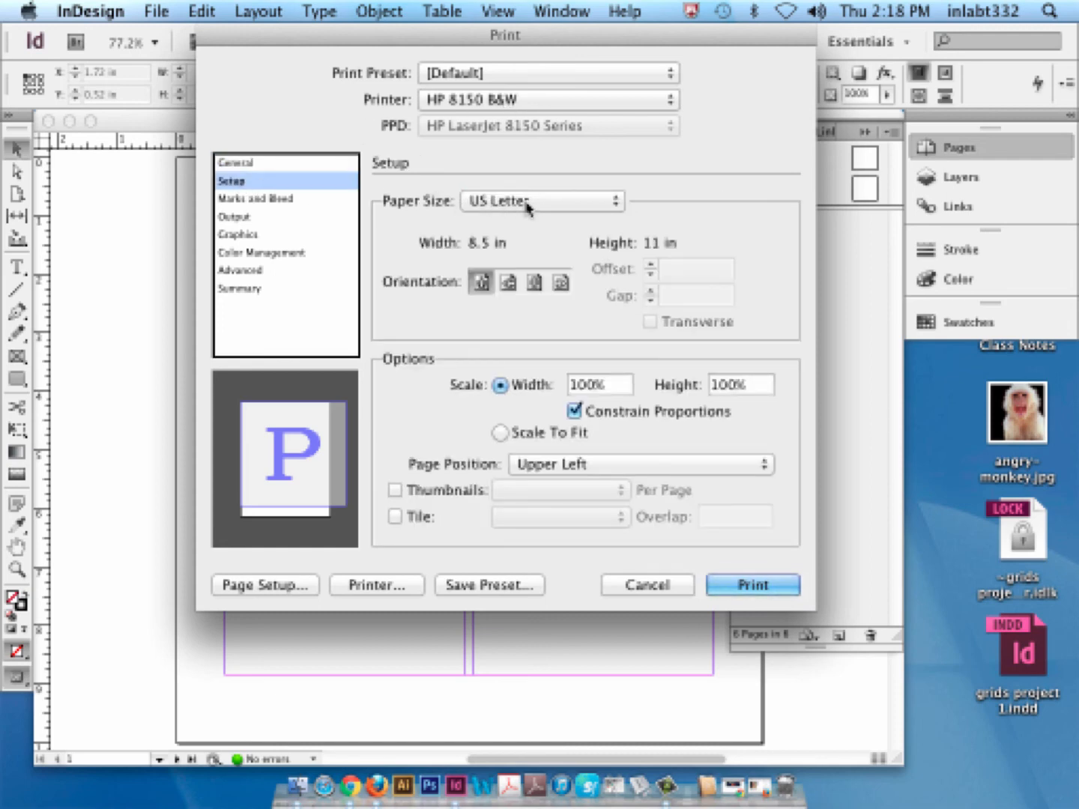
click(236, 163)
click(233, 186)
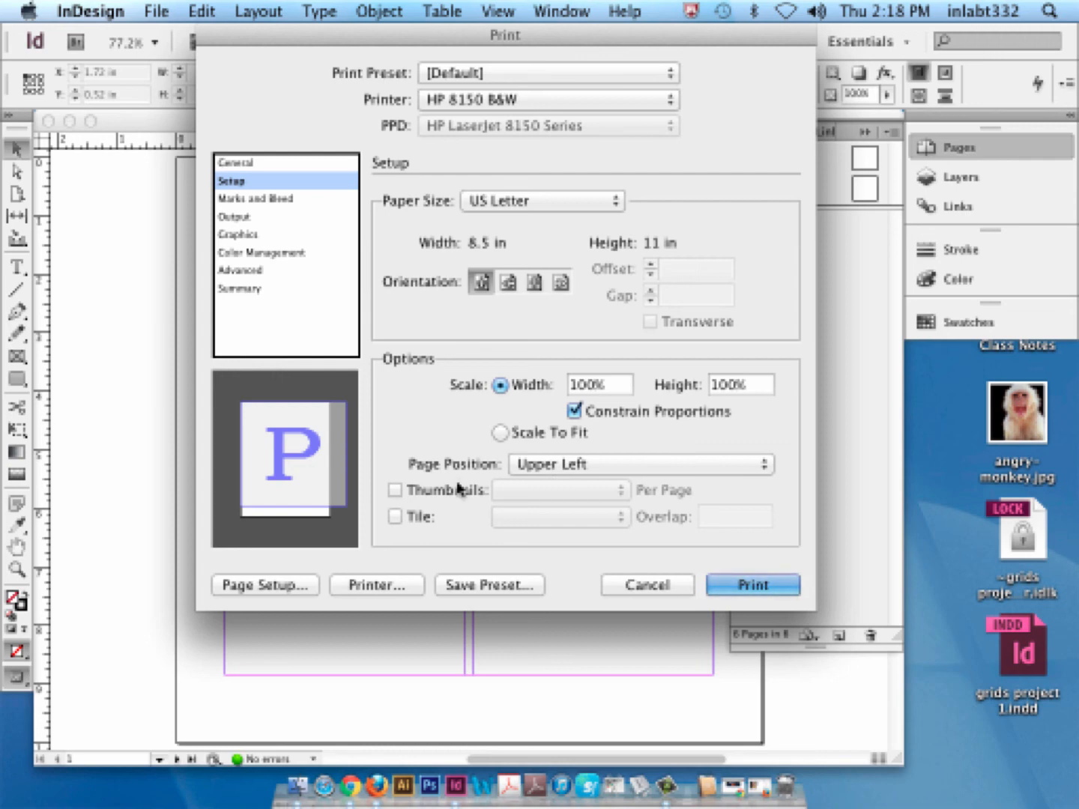
click(395, 490)
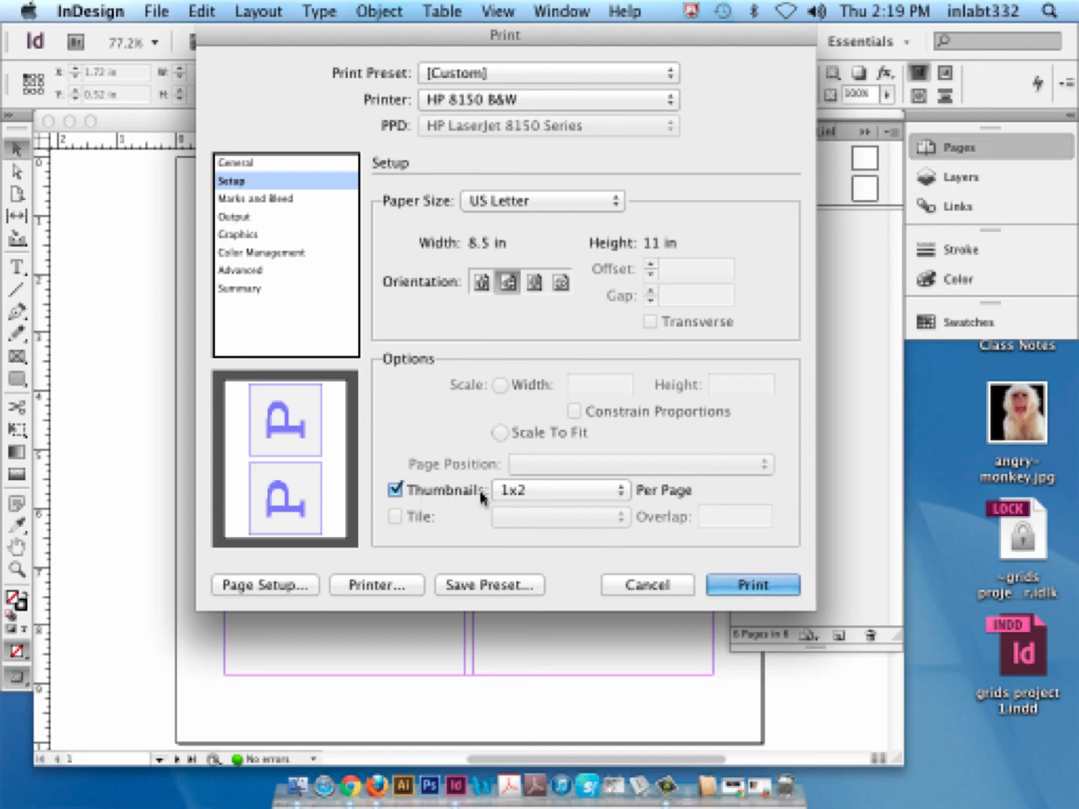
click(529, 492)
click(530, 510)
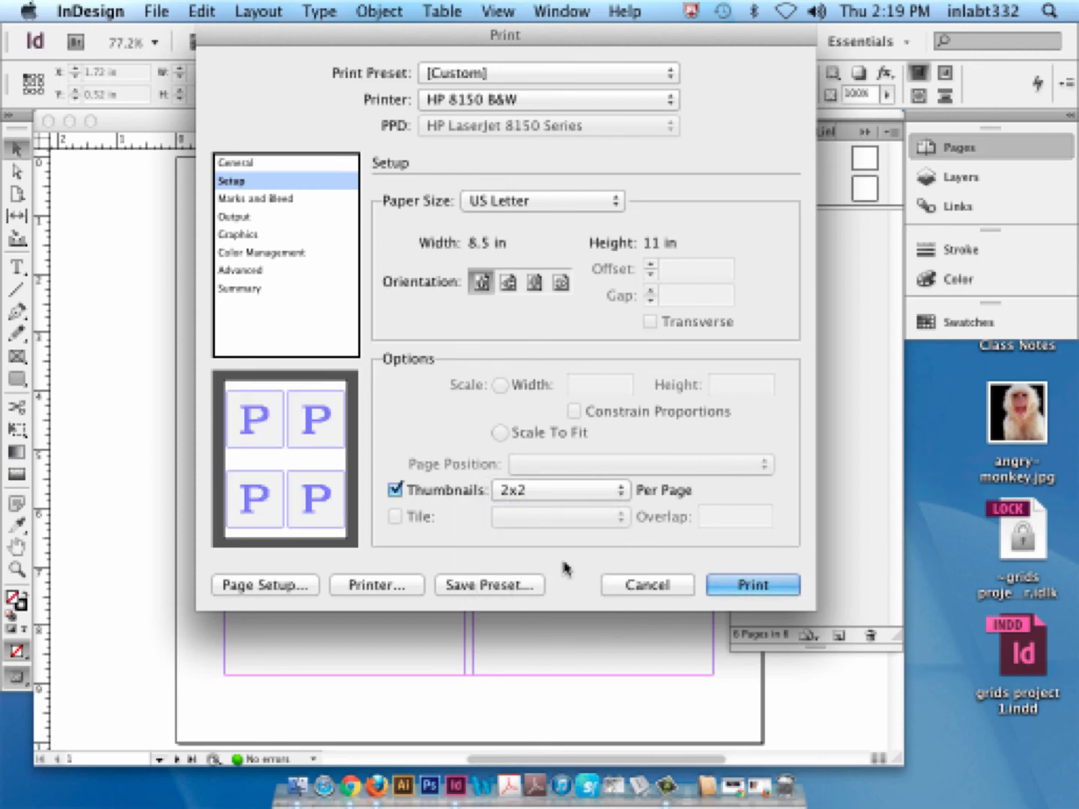
click(658, 586)
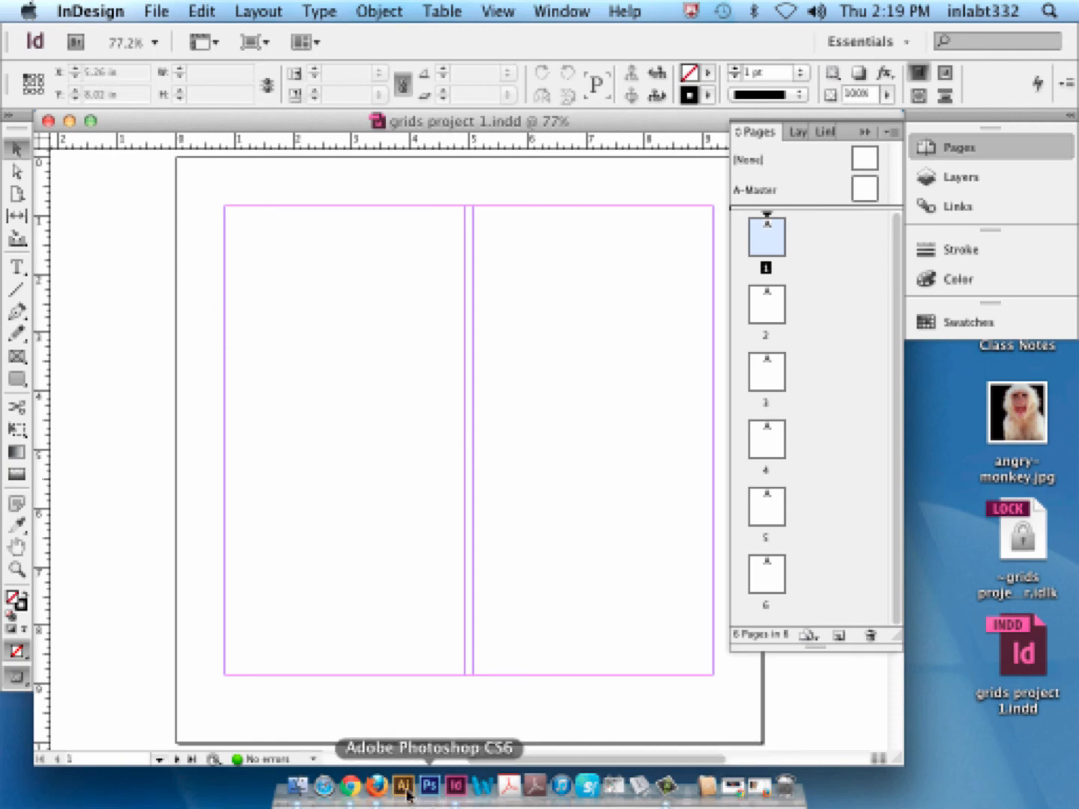
click(669, 796)
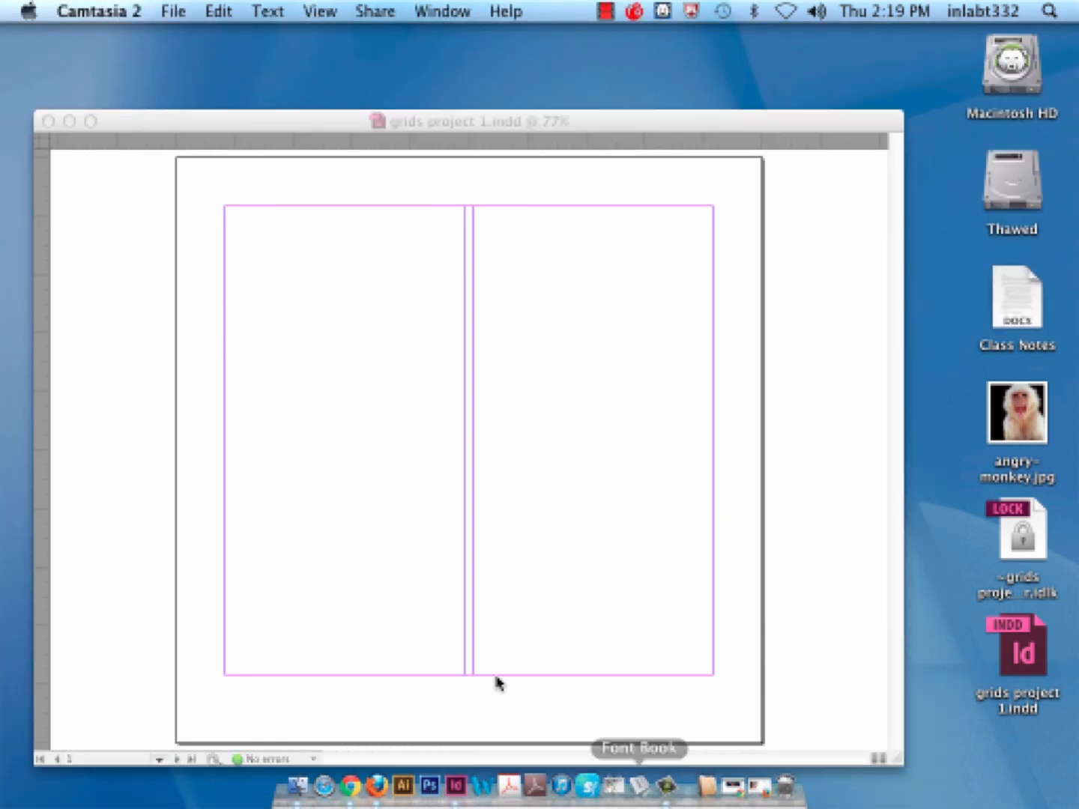